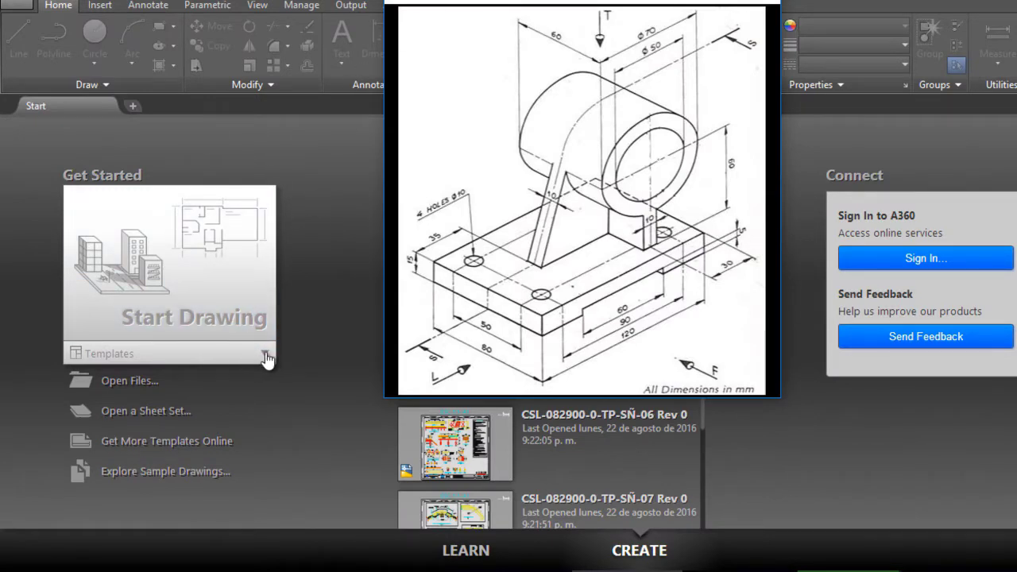
- Move the reference image aside and start a new drawing from the acadiso3D.dwt template
drag(493, 3, 839, 127)
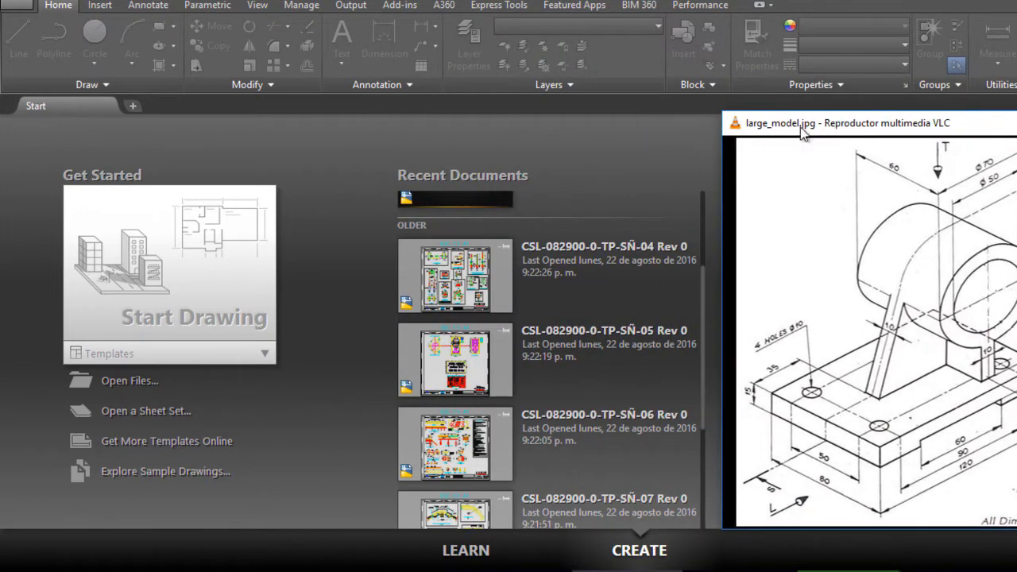
click(266, 356)
click(265, 358)
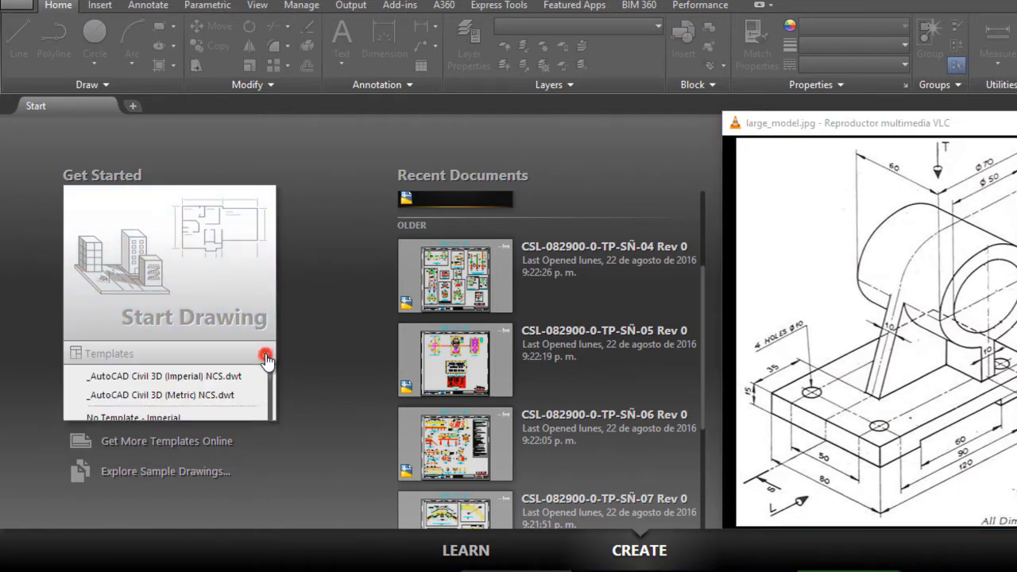
scroll(175, 385, down, 5)
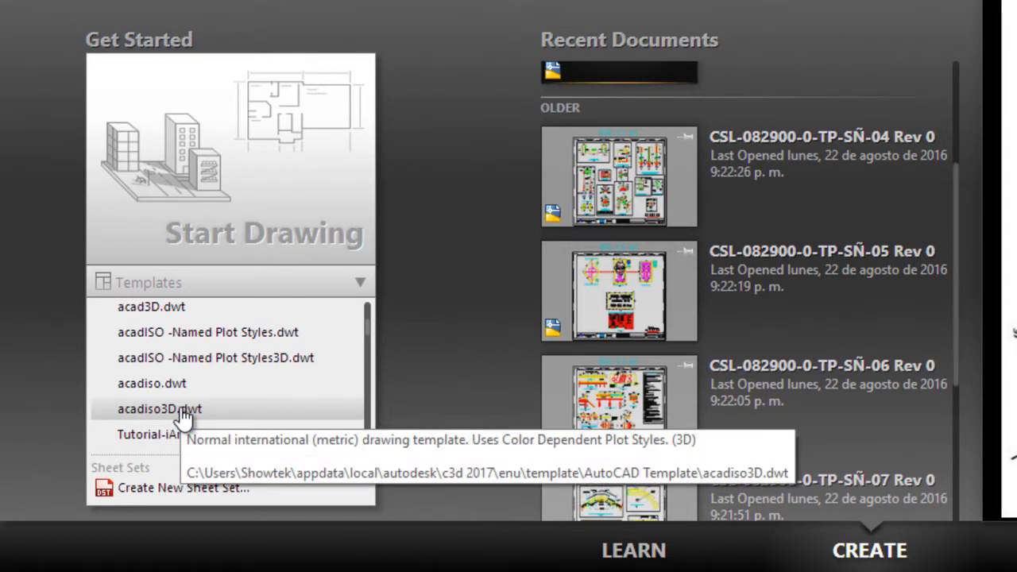
click(181, 409)
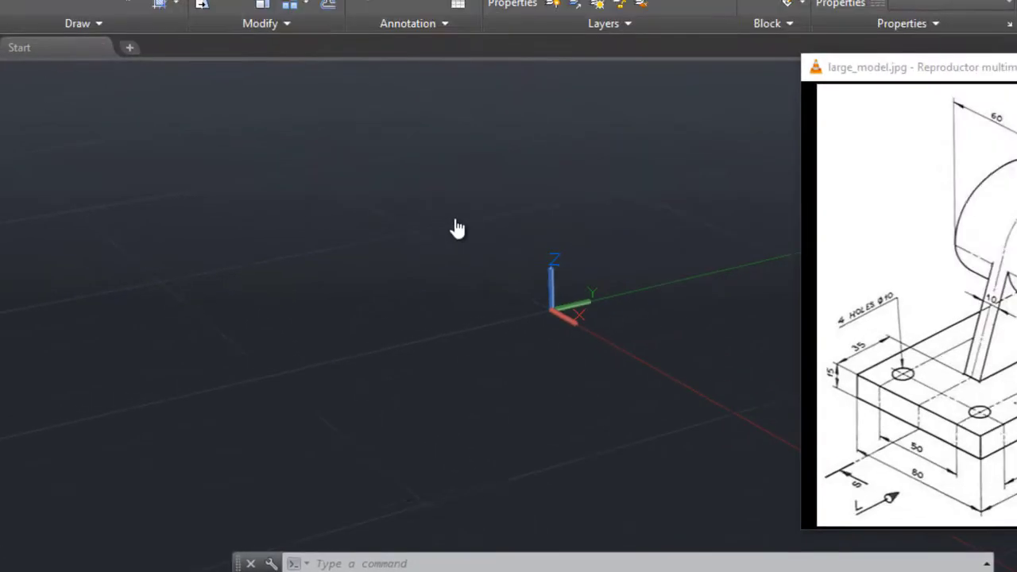
- Enable the workspace switching control and change the workspace to 3D Modeling
click(459, 230)
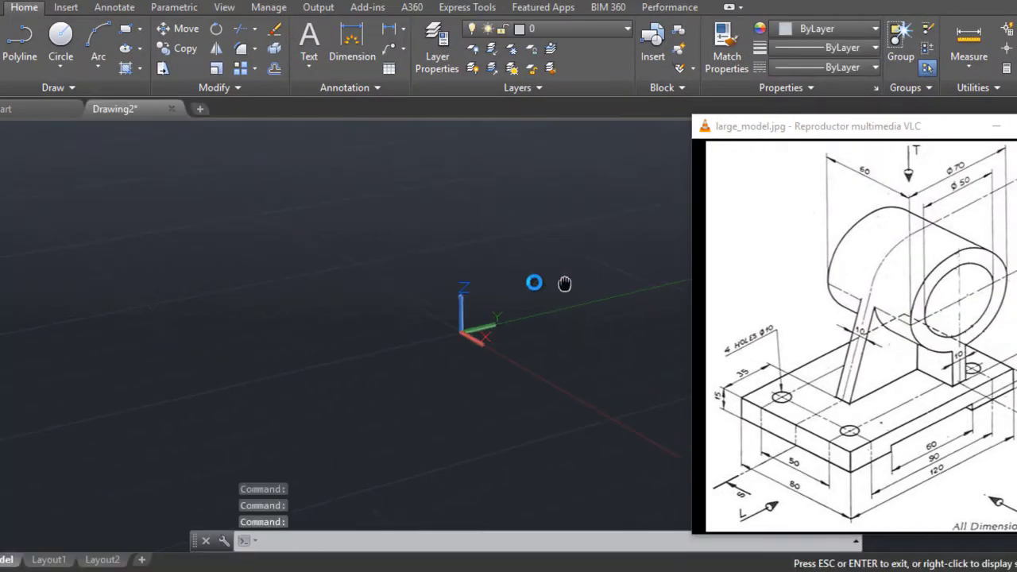
drag(565, 283, 182, 291)
drag(405, 292, 359, 312)
key(Escape)
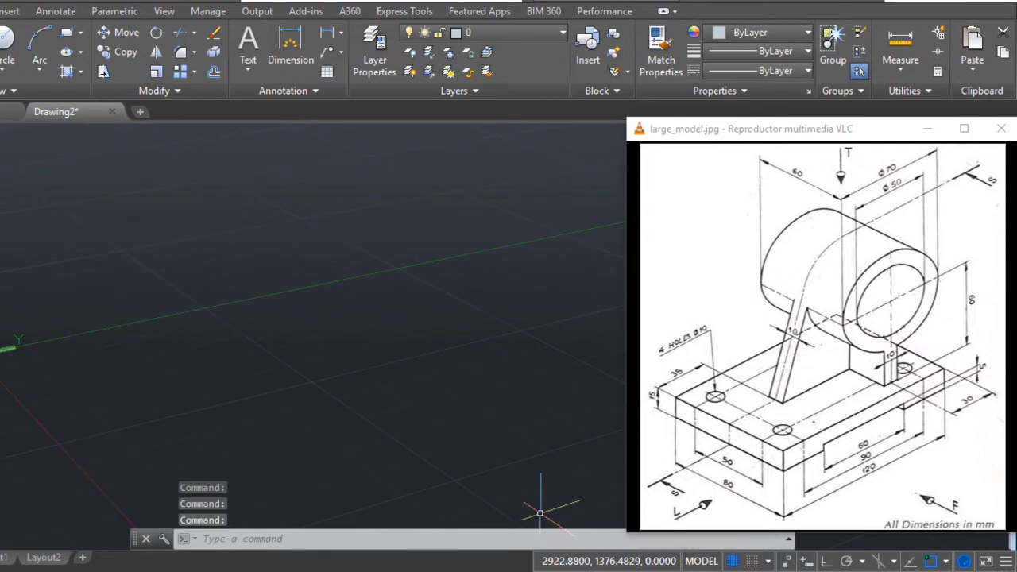
click(1007, 560)
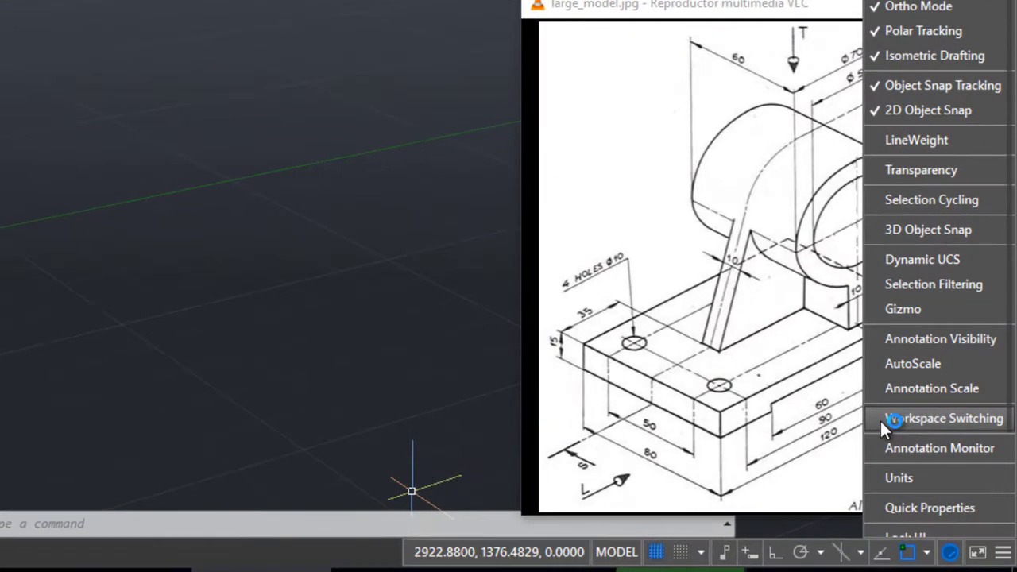
click(906, 456)
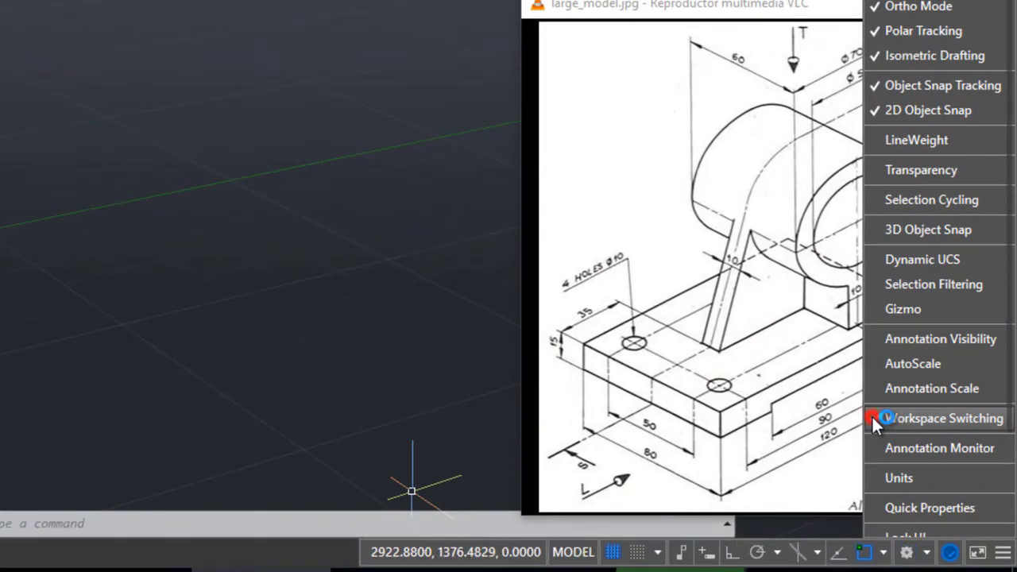
click(927, 555)
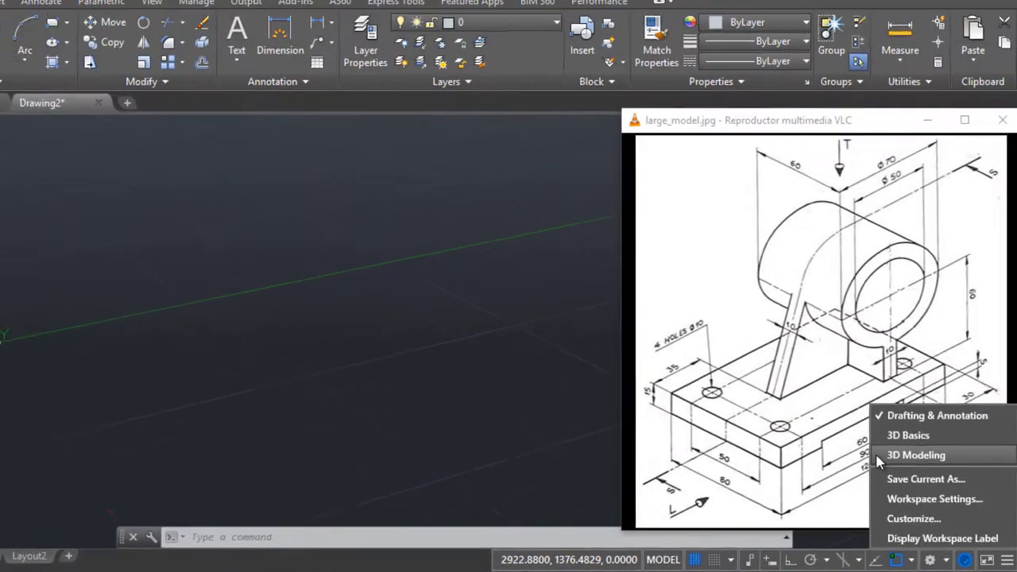
click(849, 422)
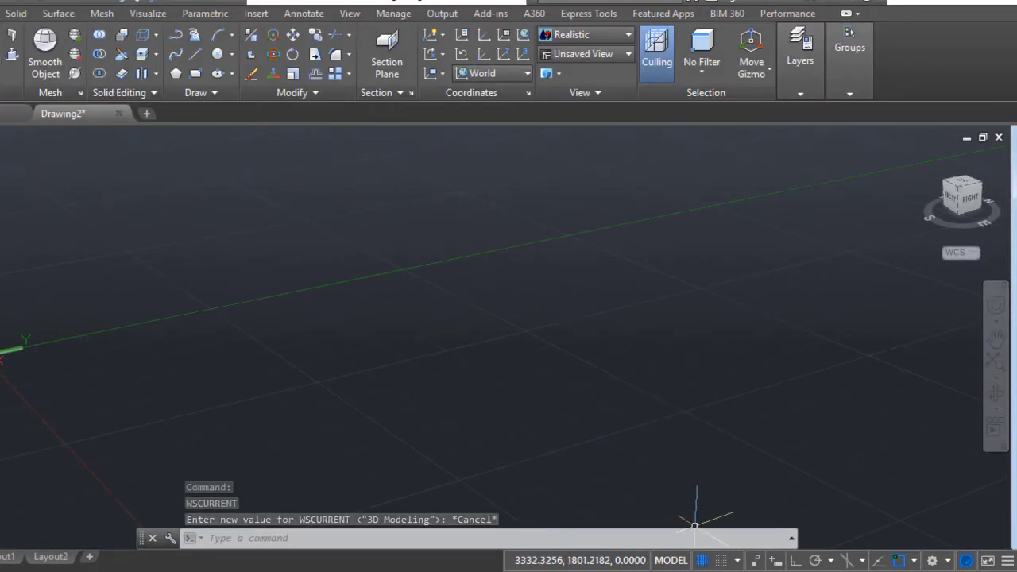
- Bring the large_model.jpg reference image back in front of the drawing and return to the model space
key(alt+Tab)
click(474, 302)
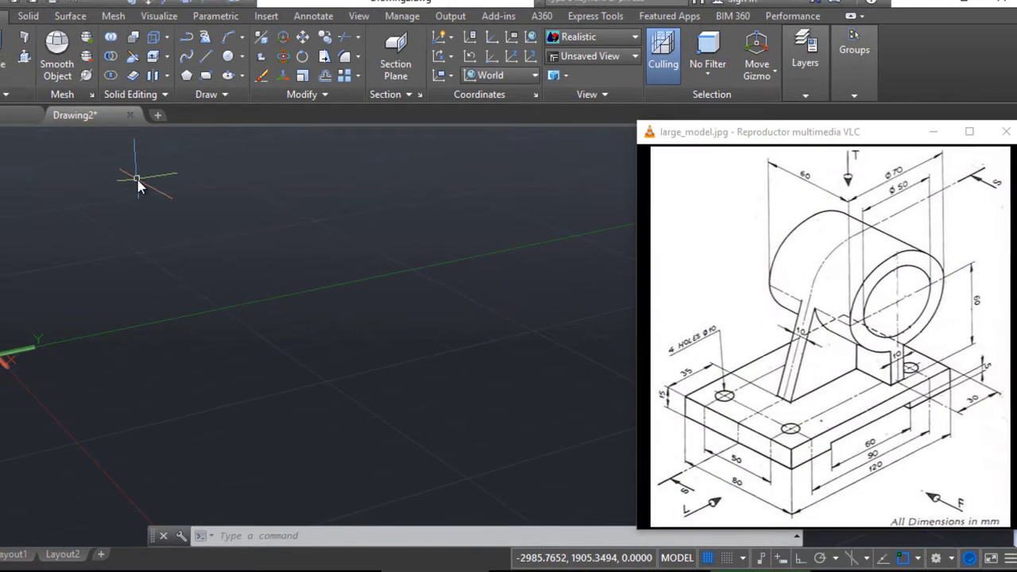
key(p)
key(Return)
drag(365, 321, 416, 295)
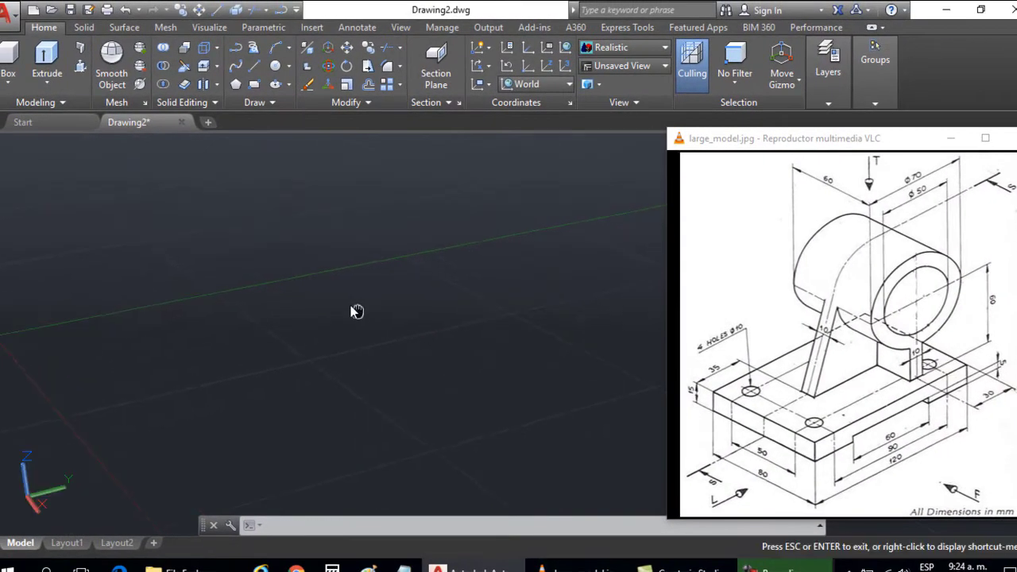
key(Escape)
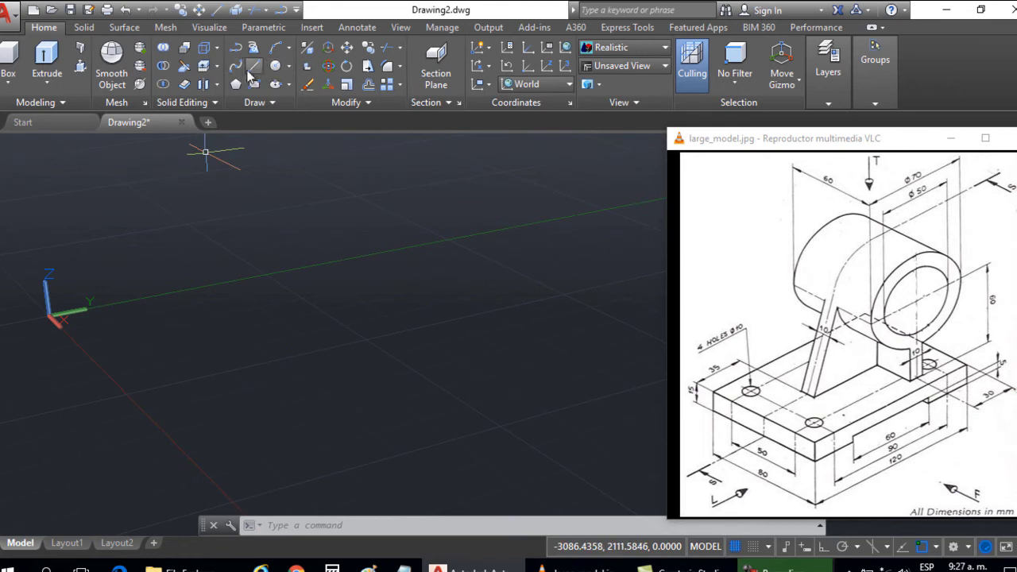
- Start a line in open space, turn on polar tracking and draw an 80 mm segment along the 0° X direction
click(254, 66)
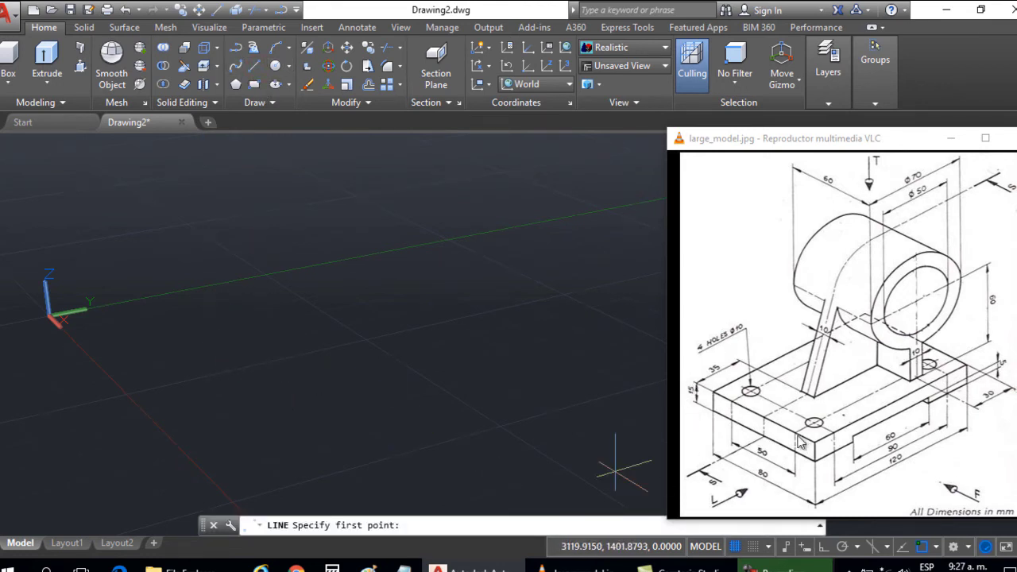
click(205, 354)
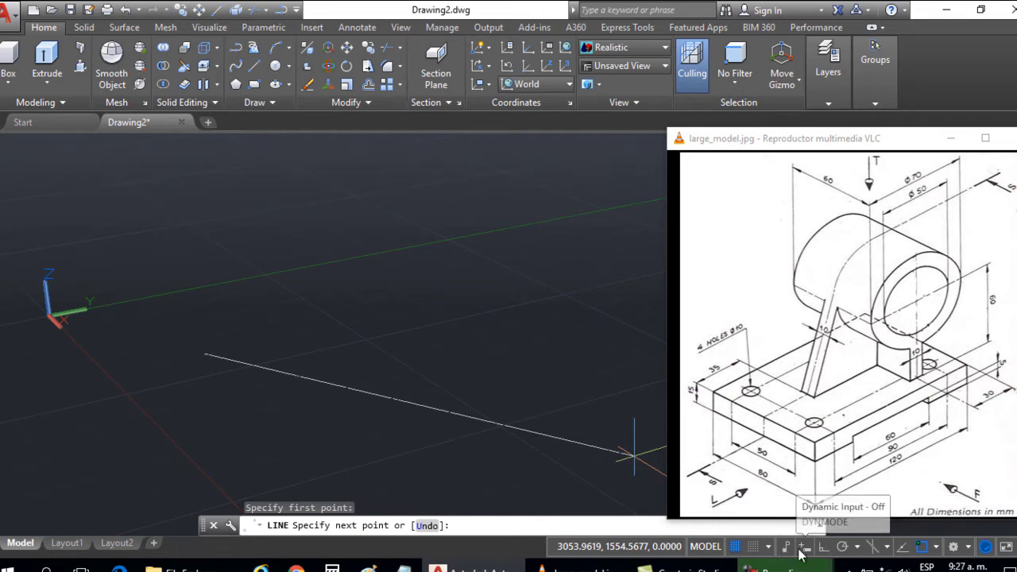
click(843, 547)
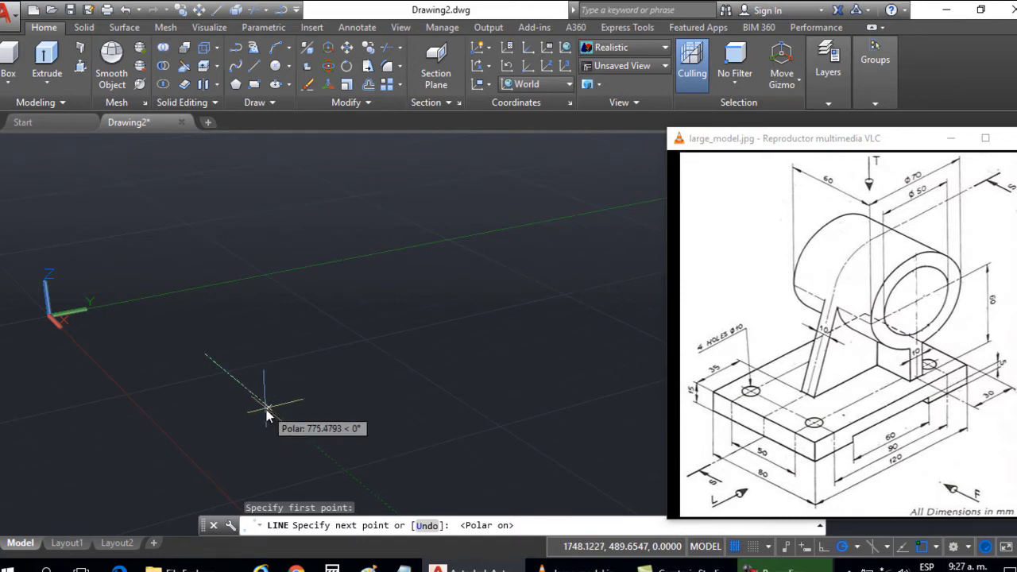
text(80)
key(Return)
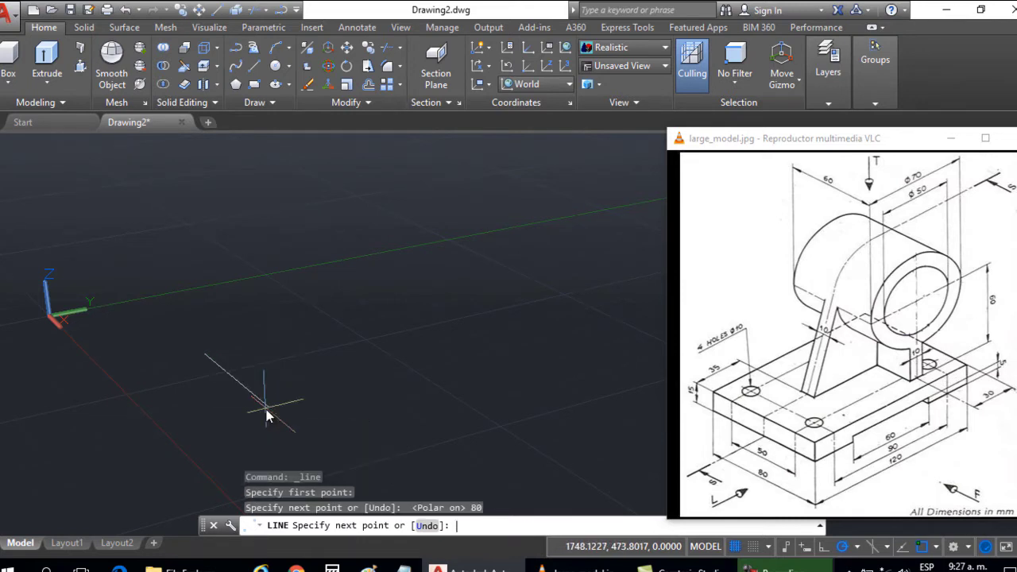
- Continue the line 120 mm at 90° and 80 mm at 180°, closing the base rectangle
middle_drag(286, 360, 374, 291)
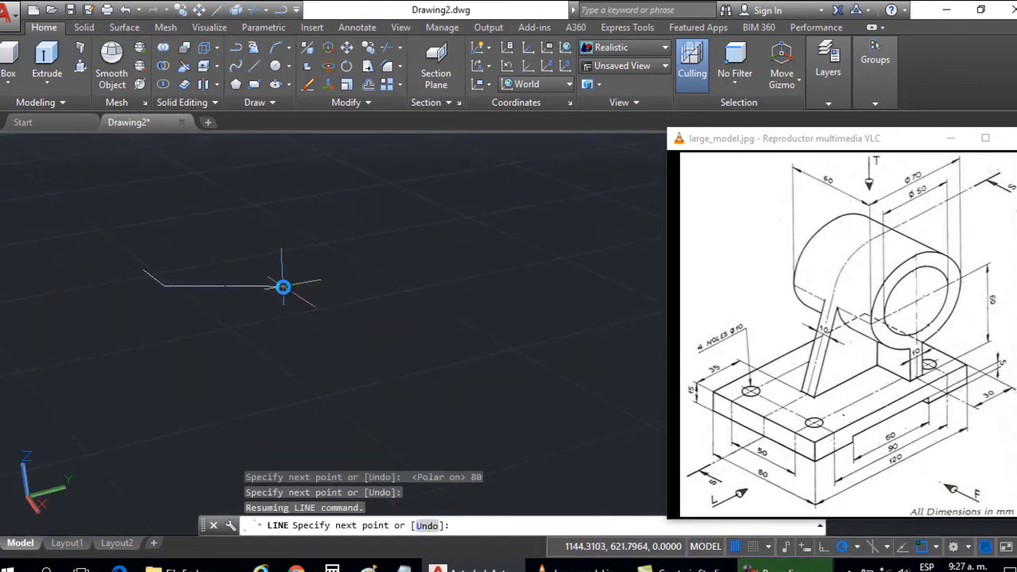
shift+middle_drag(282, 286, 511, 277)
scroll(435, 310, up, 5)
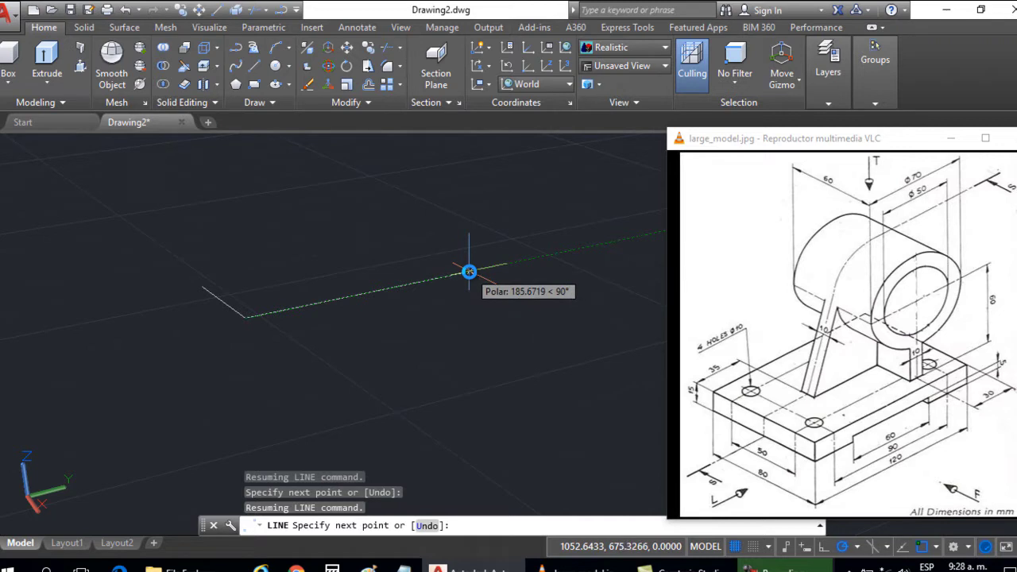
text(120)
key(Return)
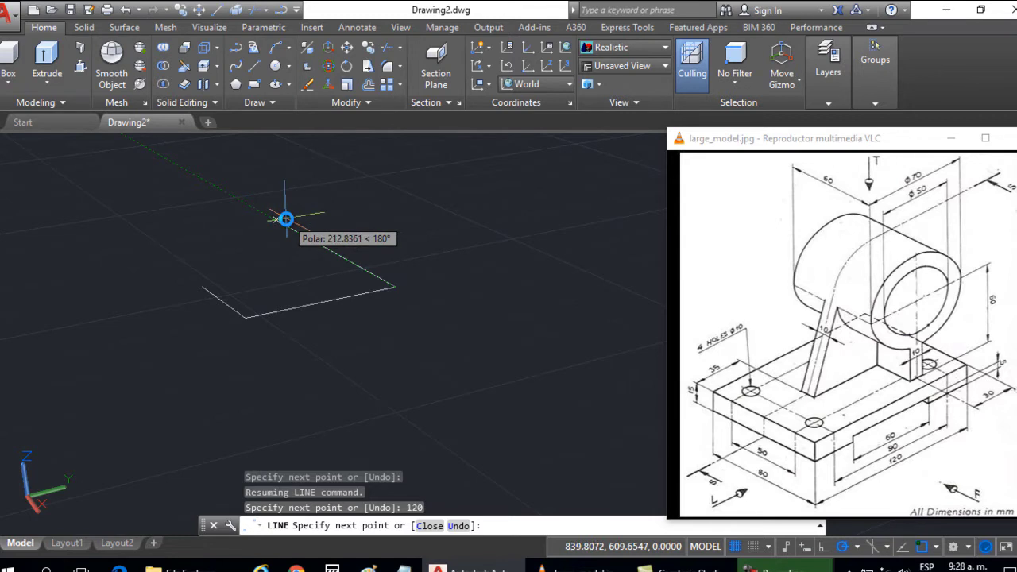
text(80)
key(Return)
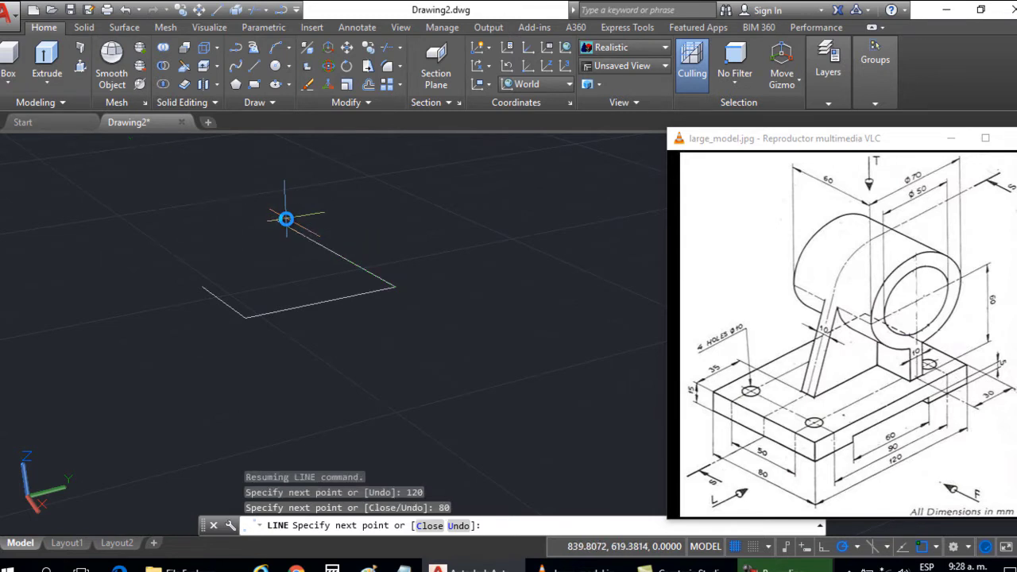
text(c)
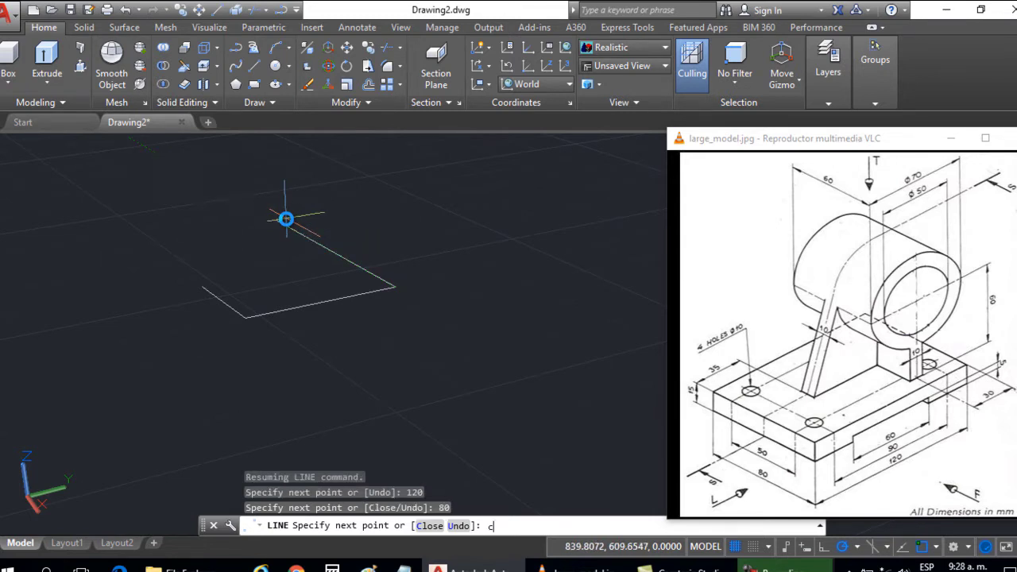
key(Return)
- Offset both 120 mm edges of the base rectangle 15 mm inward
middle_drag(265, 220, 387, 326)
scroll(267, 347, up, 2)
scroll(368, 286, up, 5)
scroll(361, 300, down, 4)
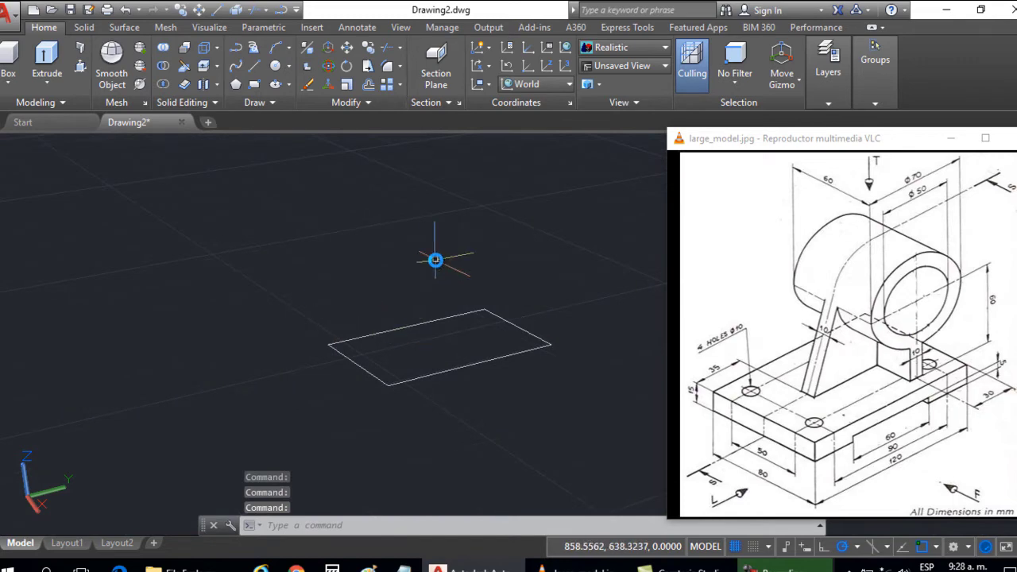
scroll(397, 291, up, 2)
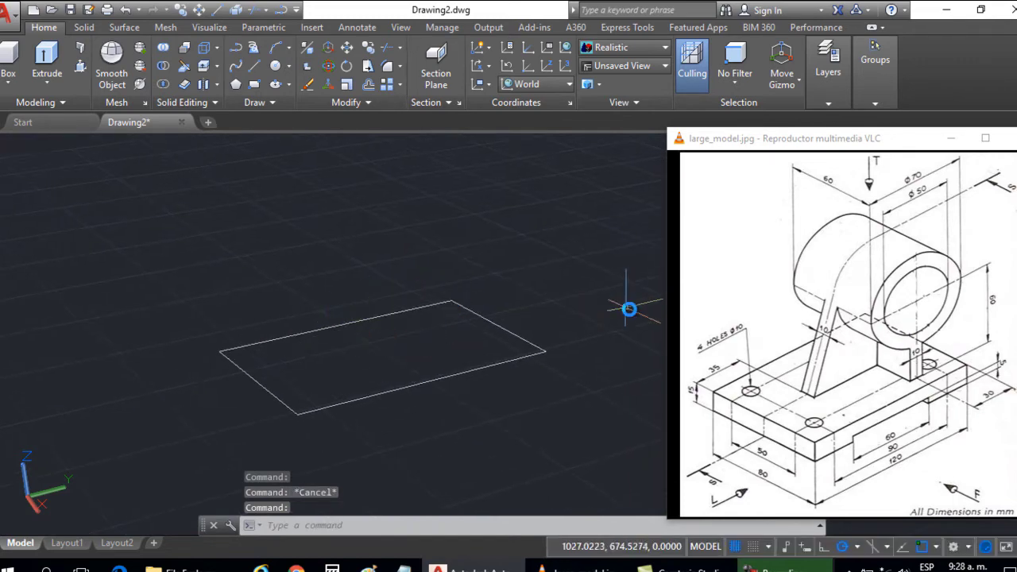
click(753, 389)
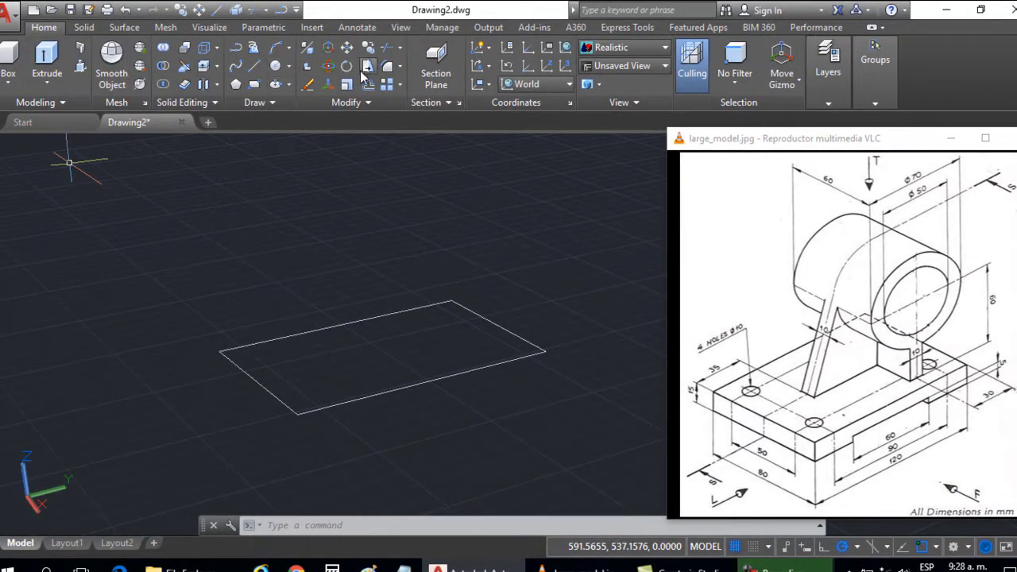
click(369, 84)
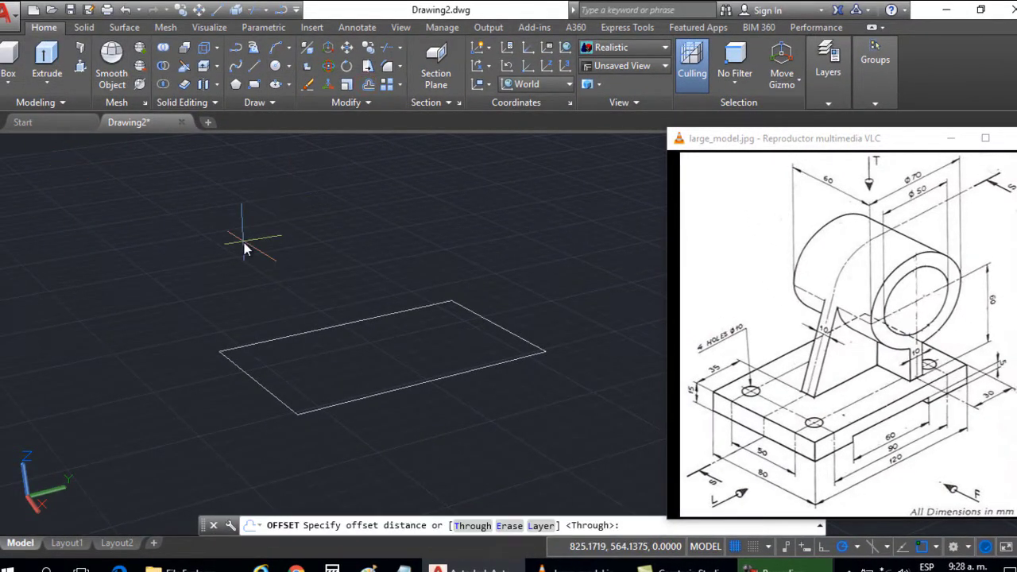
key(Return)
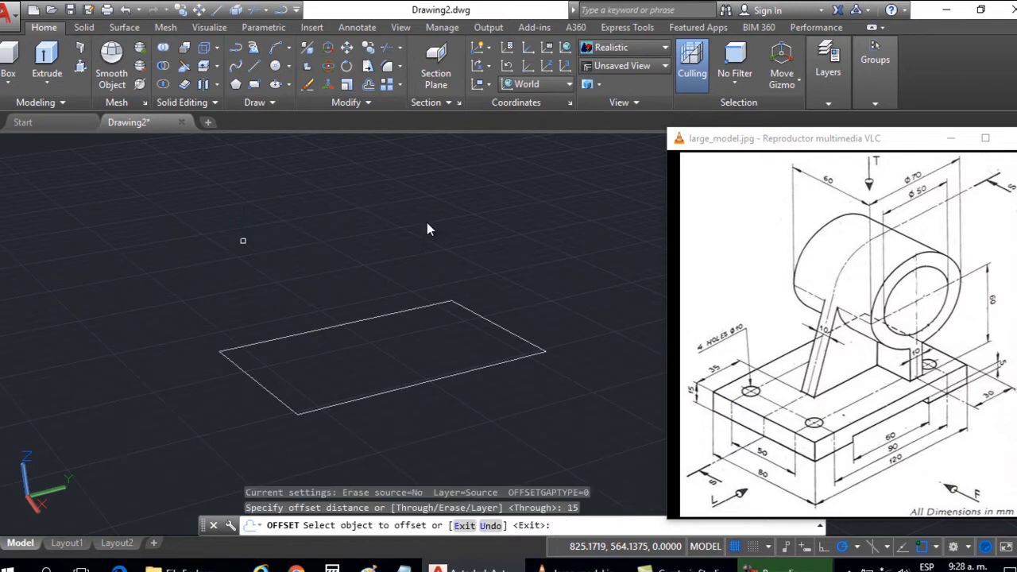
click(287, 340)
click(318, 358)
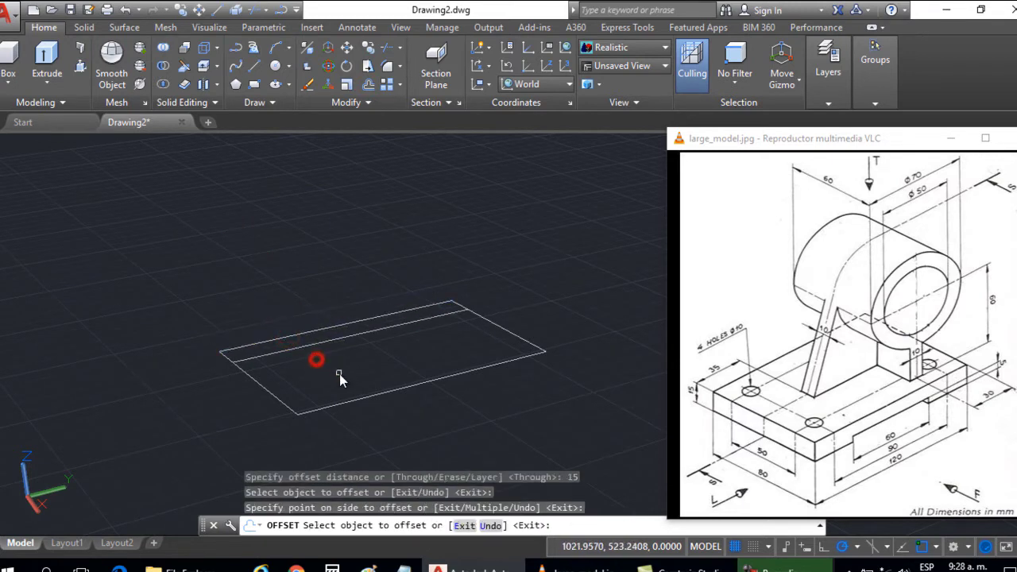
click(361, 399)
click(347, 381)
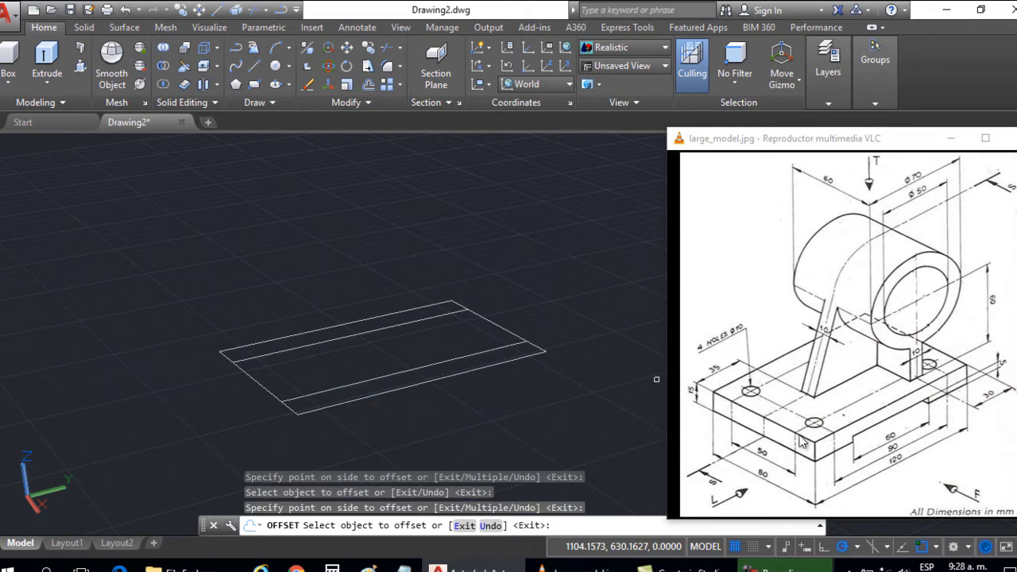
- Offset both 80 mm edges of the base rectangle 15 mm inward and end the Offset command
click(248, 377)
click(290, 368)
click(491, 323)
click(466, 335)
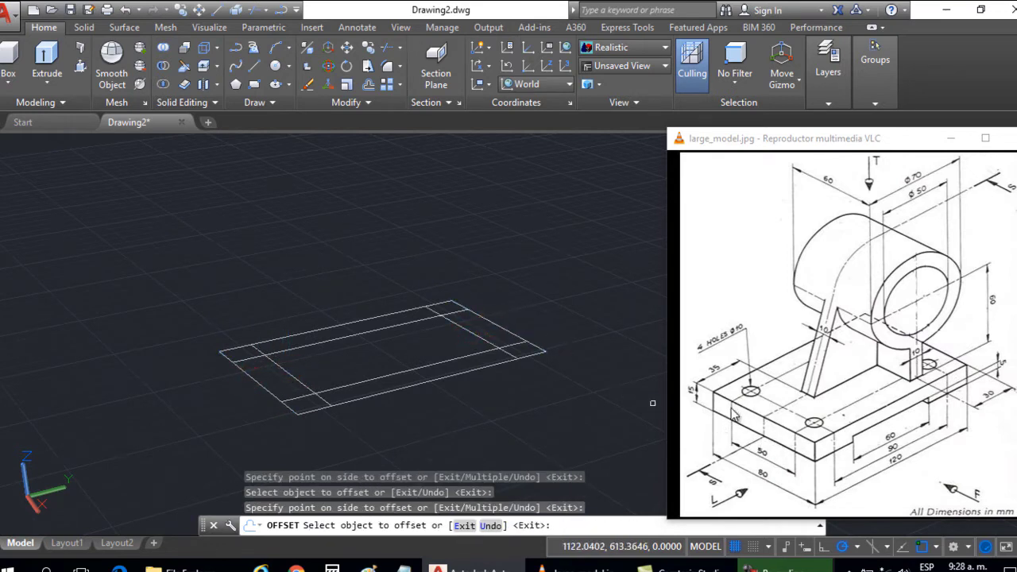
key(Escape)
- Draw a circle of radius 5 mm at the offset-line intersection nearest the rectangle's starting corner
click(275, 66)
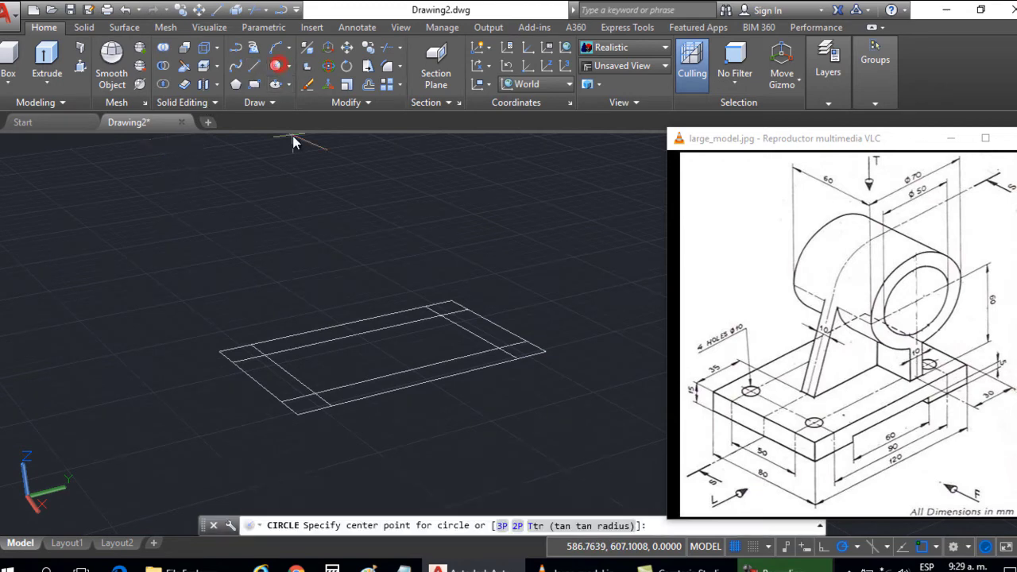
shift+middle_drag(312, 351, 567, 316)
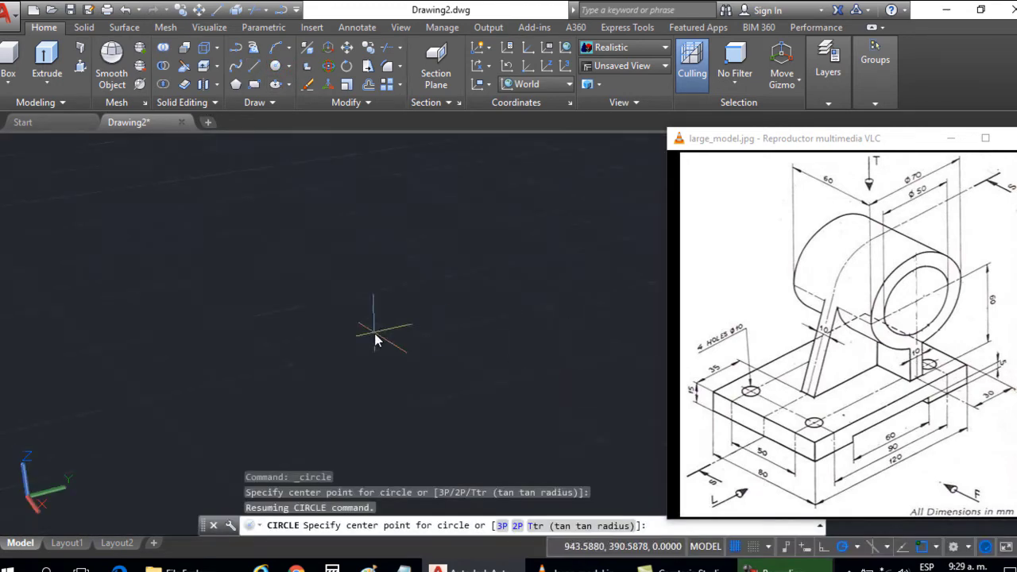
middle_drag(404, 318, 326, 289)
scroll(347, 329, up, 5)
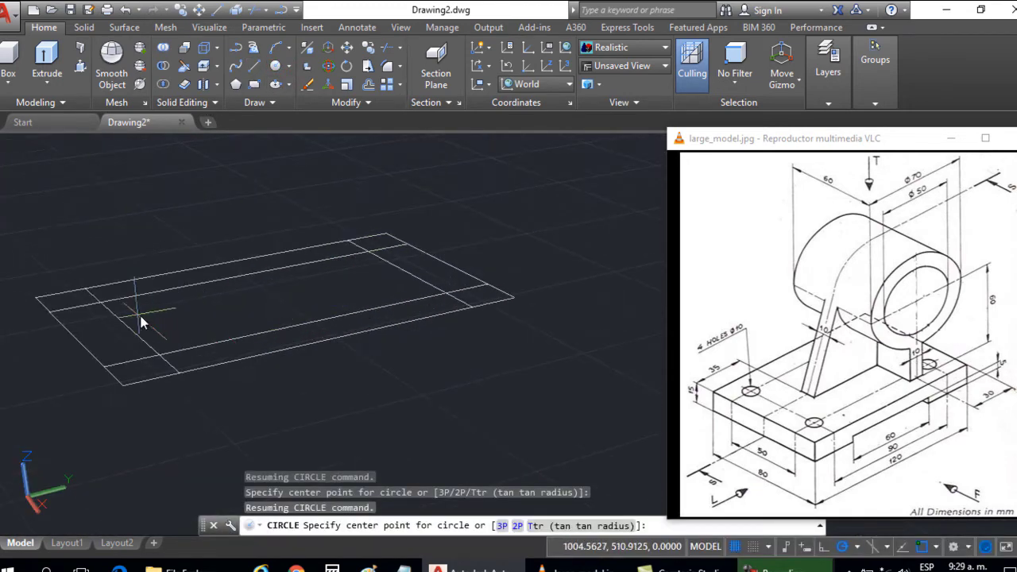
click(99, 307)
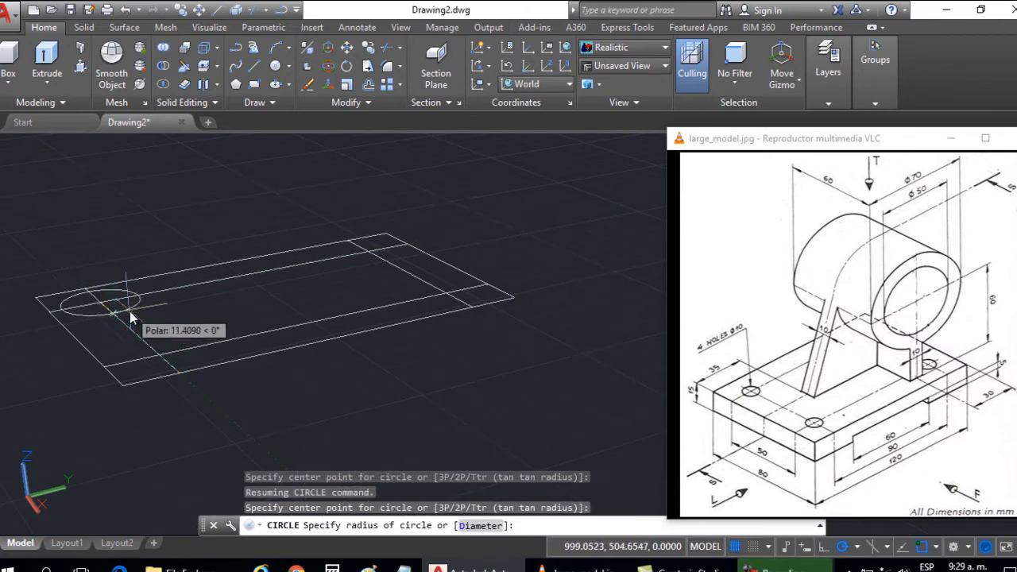
text(5)
key(Return)
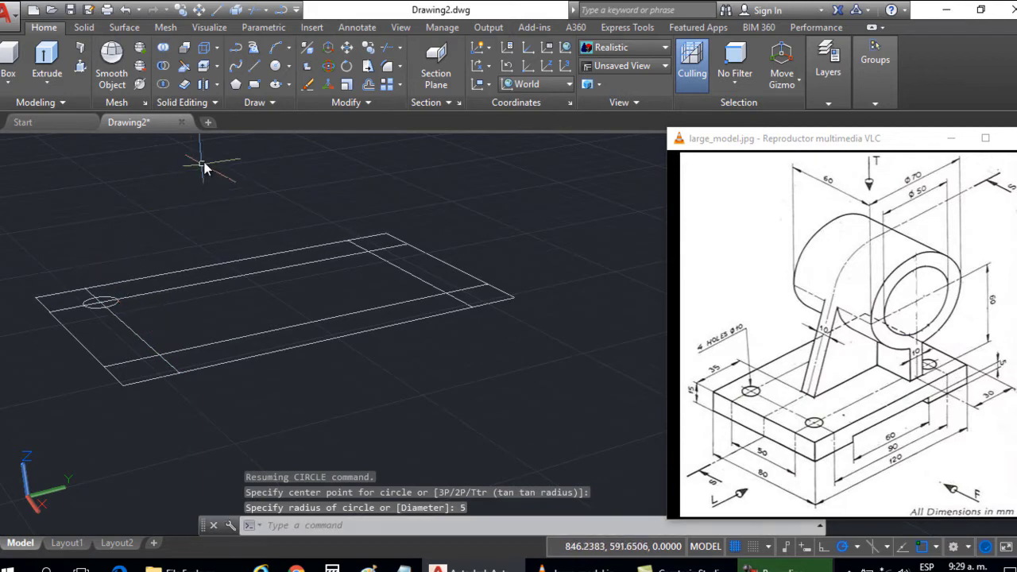
- Copy the 5 mm radius circle from its centre to the other three offset-line intersections of the base rectangle
click(369, 47)
scroll(108, 302, up, 2)
middle_drag(108, 301, 232, 297)
click(106, 298)
key(Return)
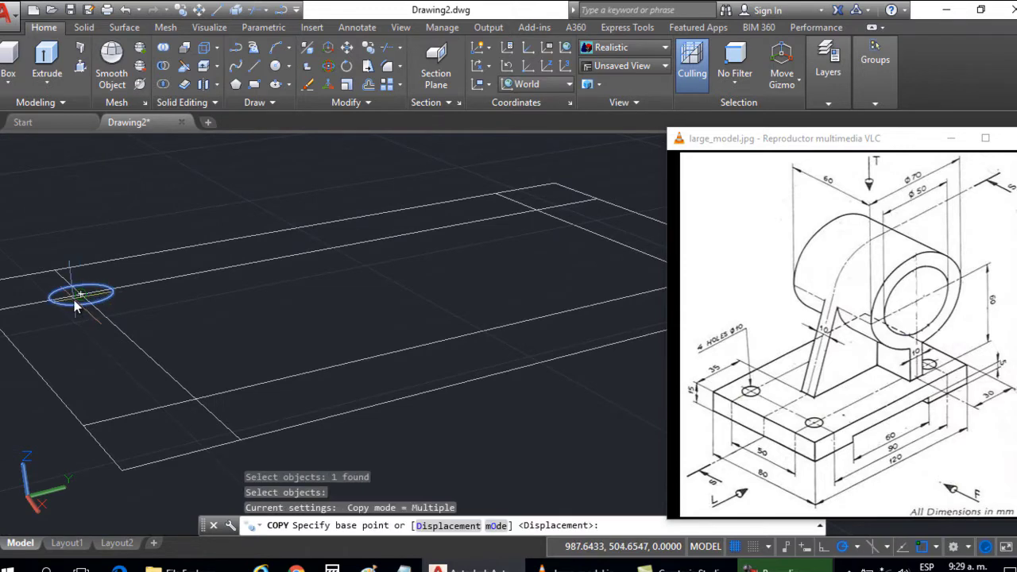
click(80, 296)
click(182, 401)
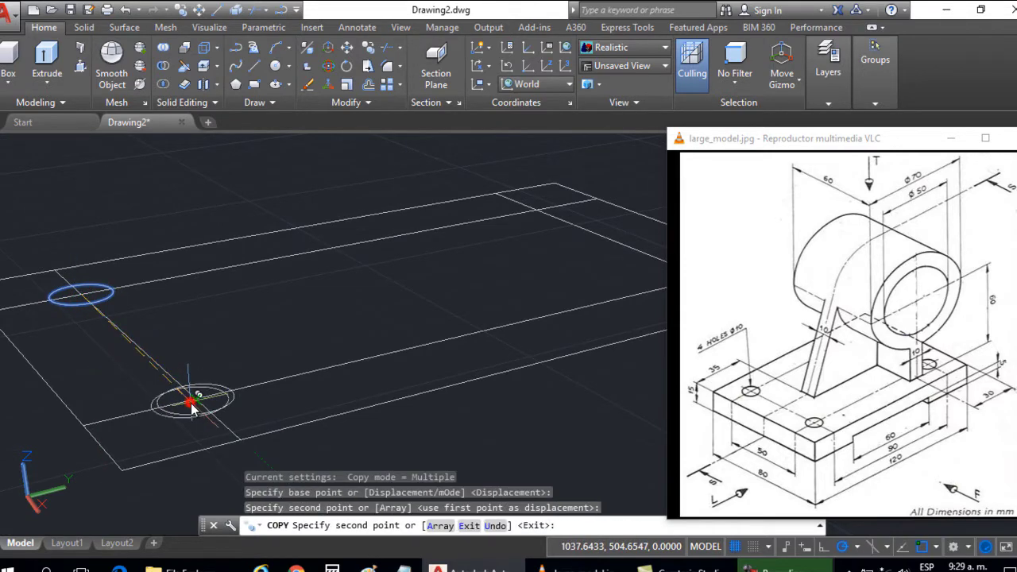
middle_drag(182, 402, 175, 361)
click(457, 270)
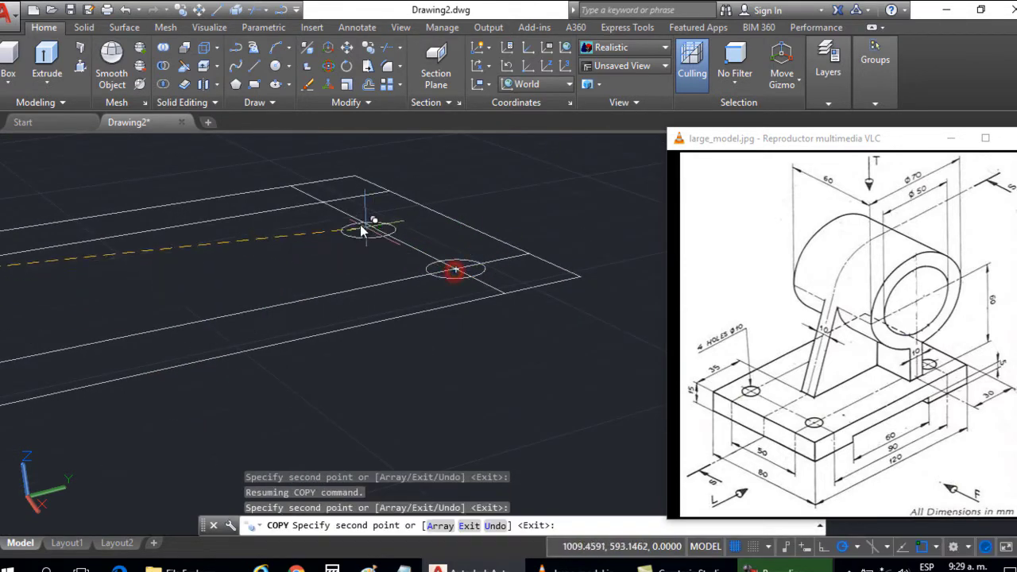
click(326, 209)
scroll(329, 254, down, 6)
mouse_move(329, 254)
middle_down()
mouse_move(295, 239)
mouse_move(329, 296)
middle_up()
scroll(342, 274, up, 5)
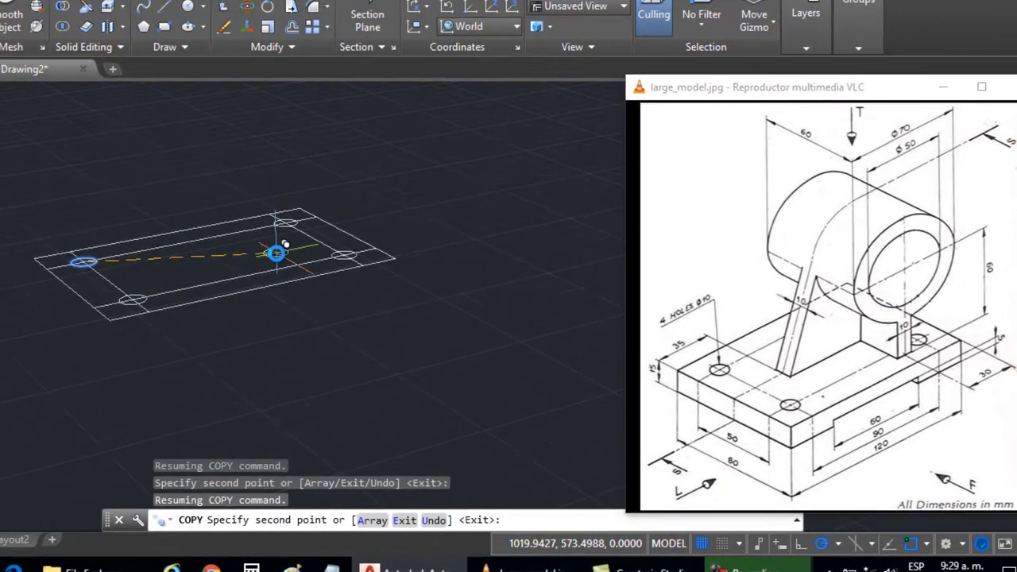
key(Escape)
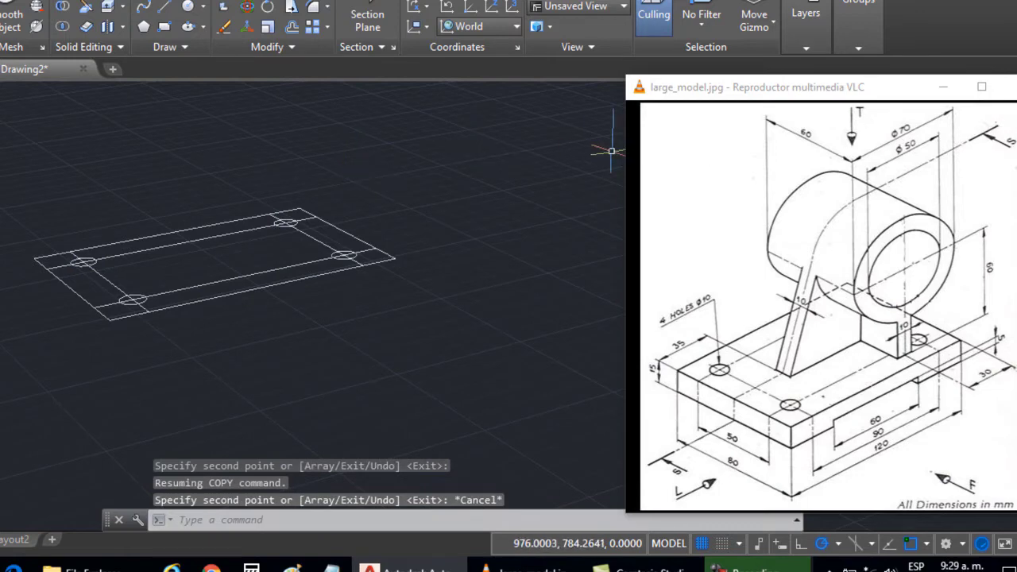
- Minimize the reference image, switch the 3D view to parallel projection, and restore the reference image
click(944, 87)
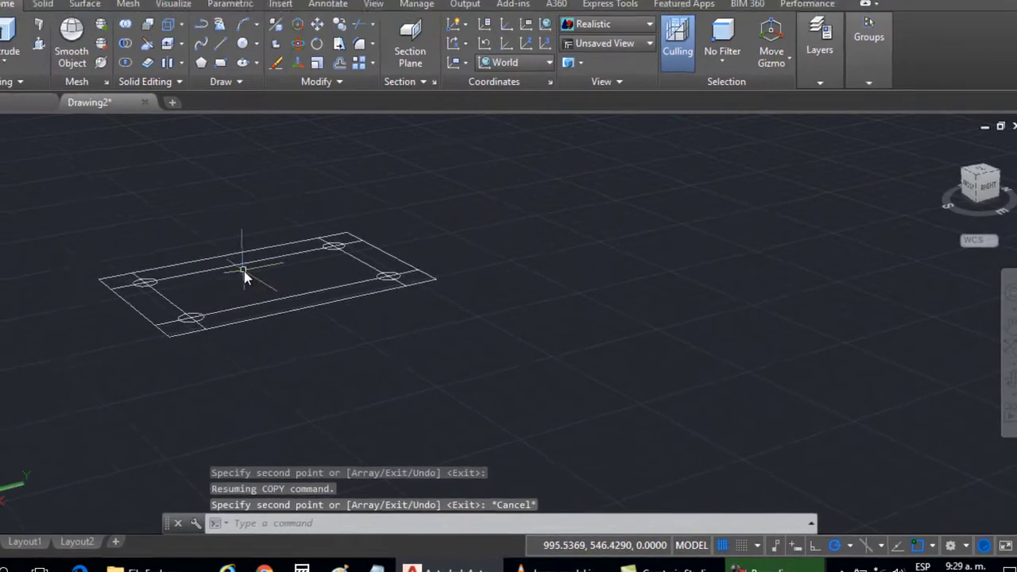
middle_drag(244, 271, 347, 265)
scroll(383, 268, up, 3)
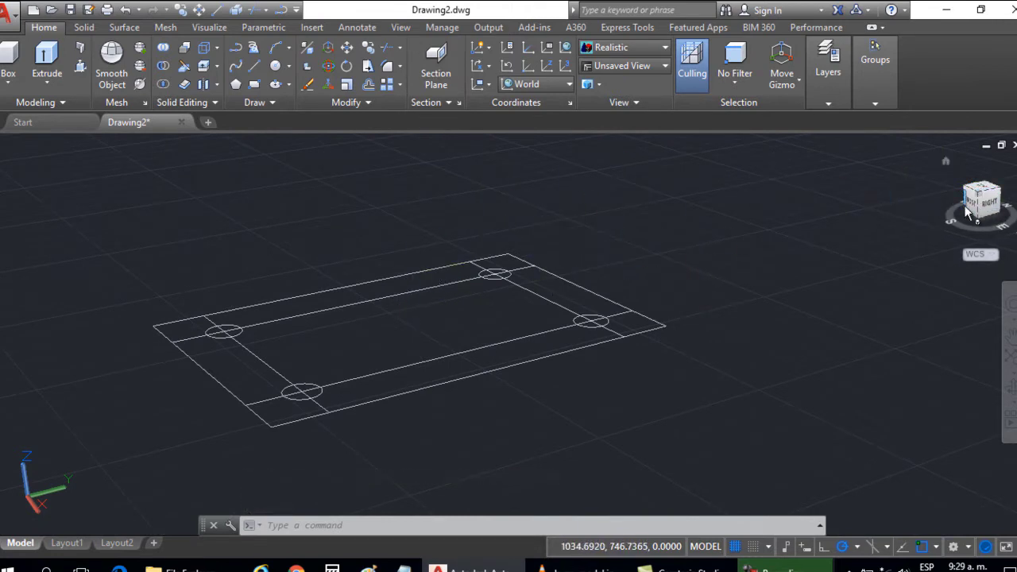
right_click(992, 210)
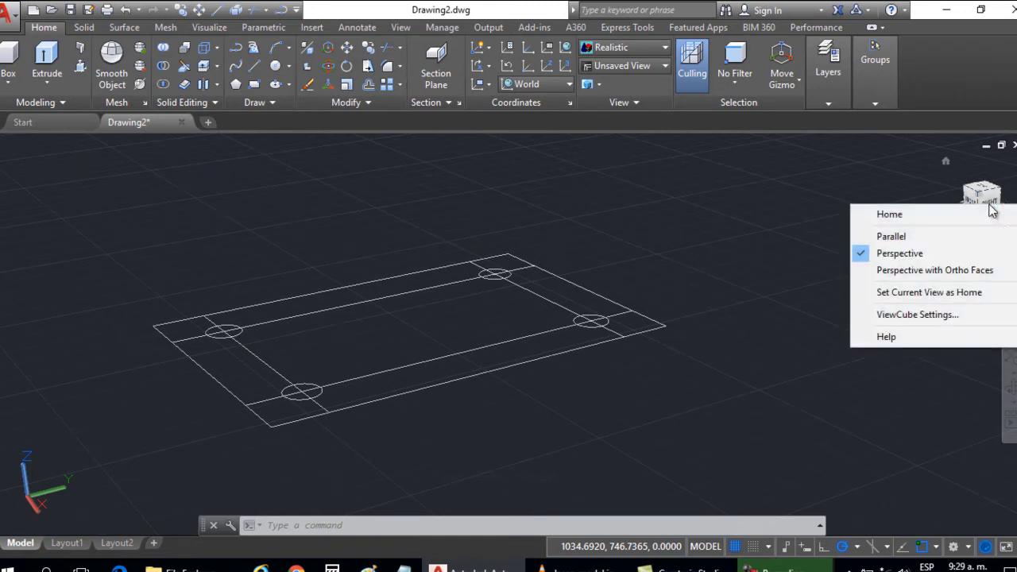
click(864, 243)
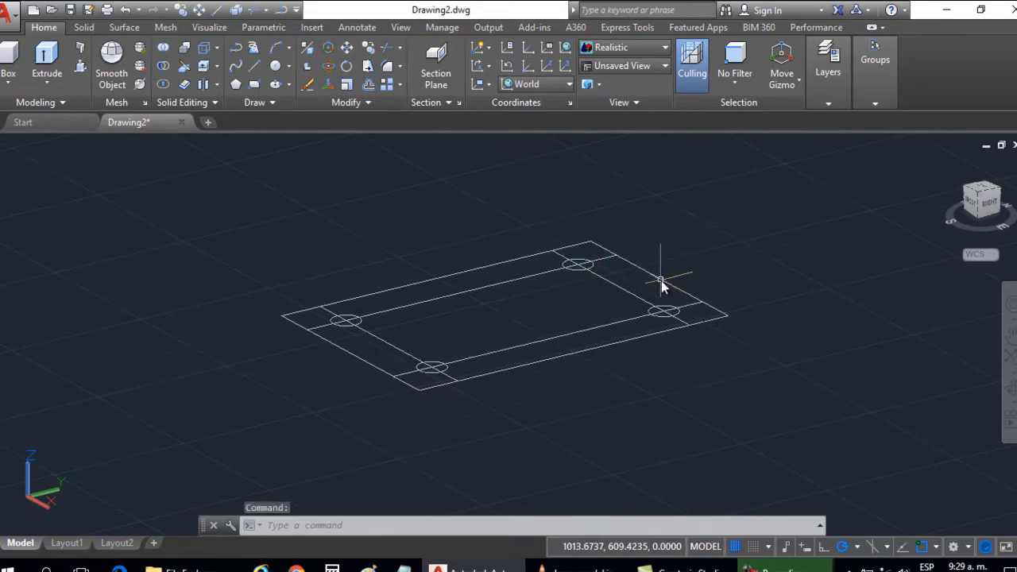
middle_drag(420, 322, 450, 345)
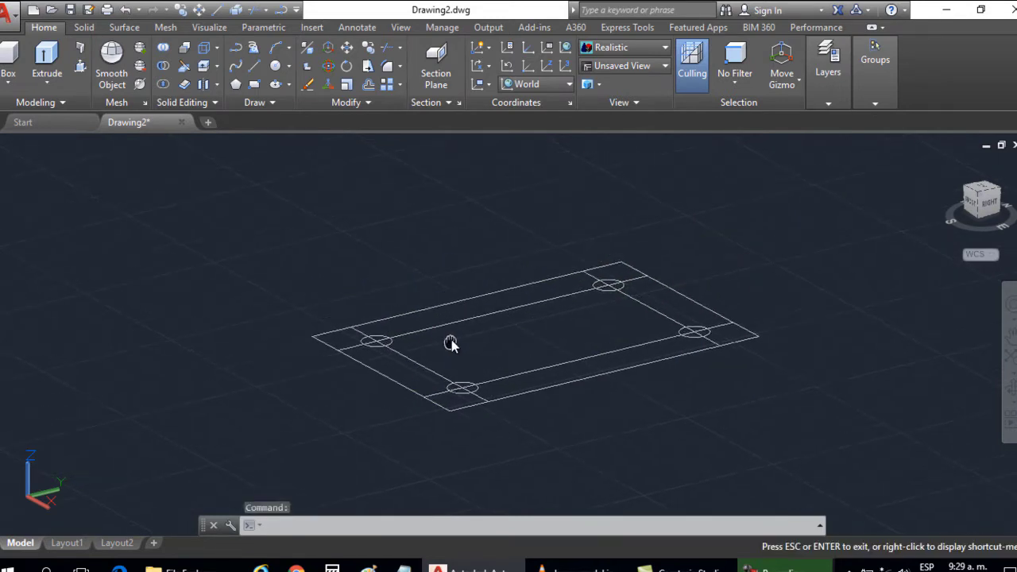
click(572, 566)
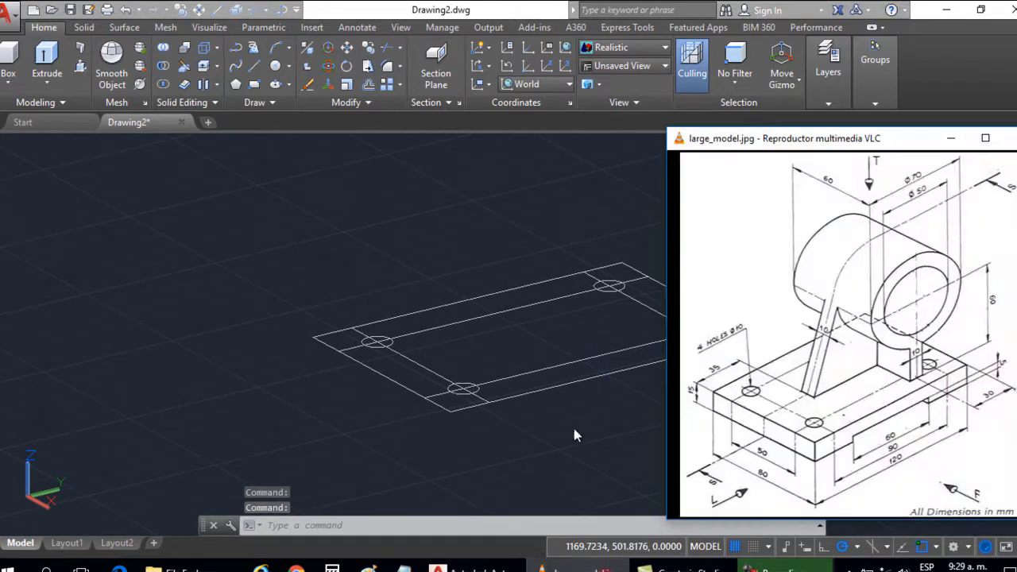
- Erase the four offset construction lines inside the base rectangle, keeping the outline and the four circles
middle_drag(416, 233, 341, 272)
scroll(341, 272, up, 2)
middle_drag(337, 349, 319, 334)
key(Escape)
drag(319, 352, 282, 301)
drag(458, 382, 454, 358)
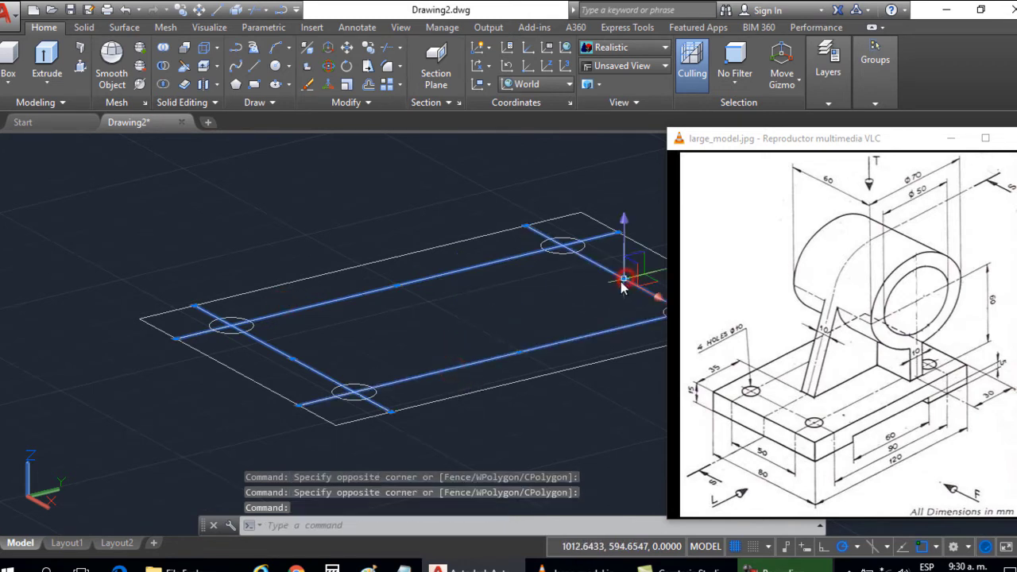
key(Delete)
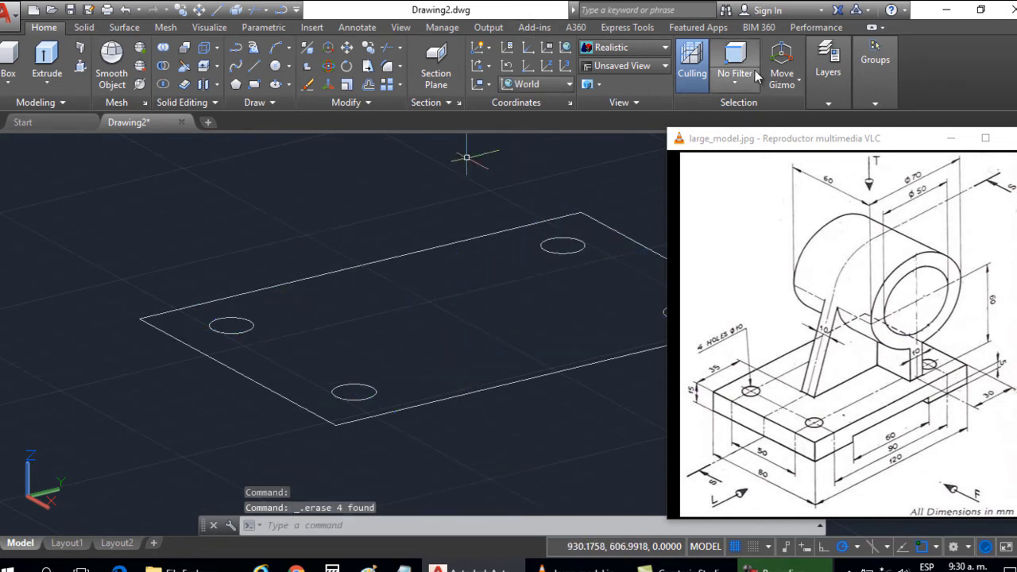
- Set the selection gizmo to No Gizmo and check it by selecting and deselecting one long edge of the rectangle
click(800, 81)
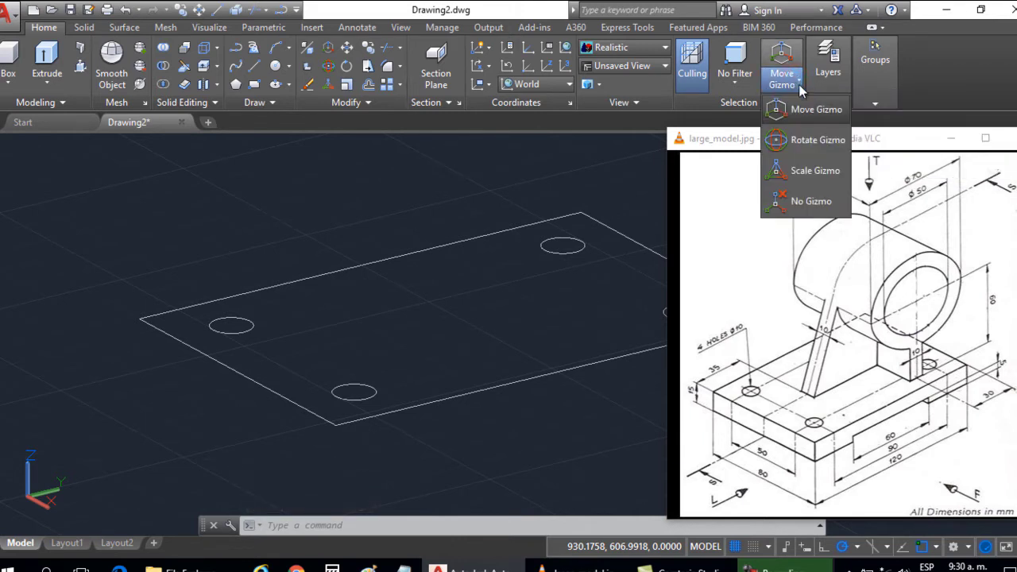
click(812, 204)
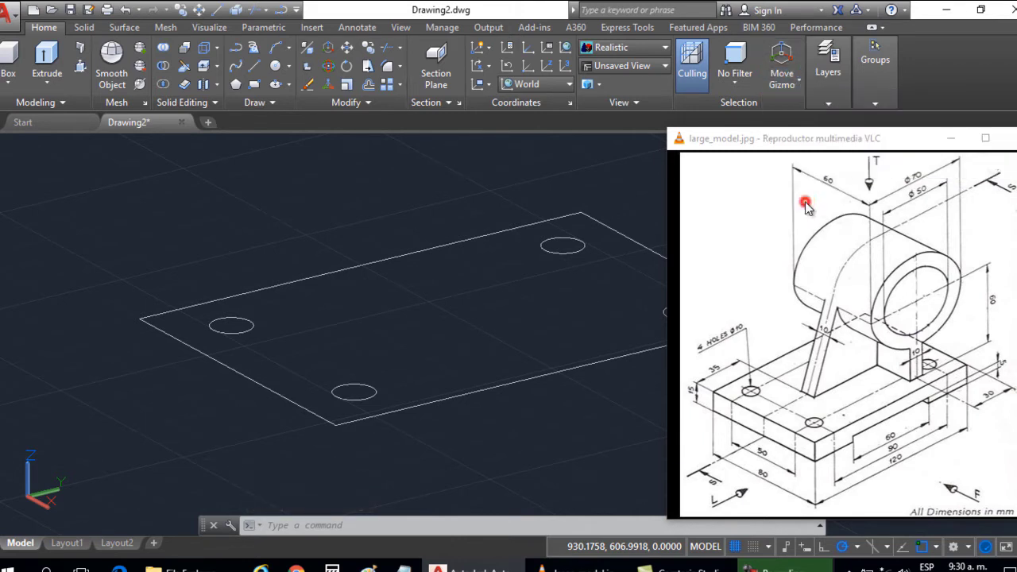
click(431, 252)
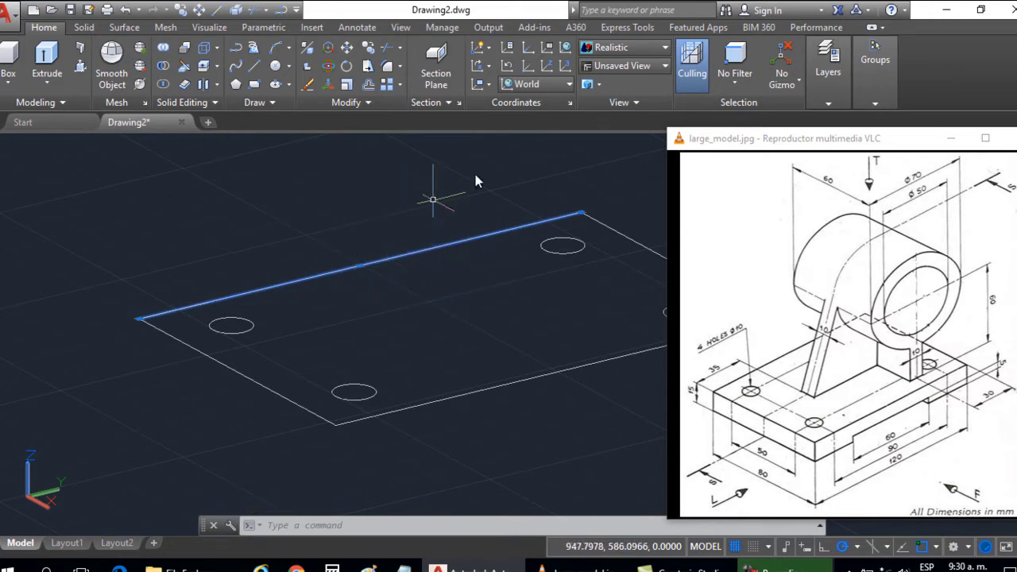
key(Escape)
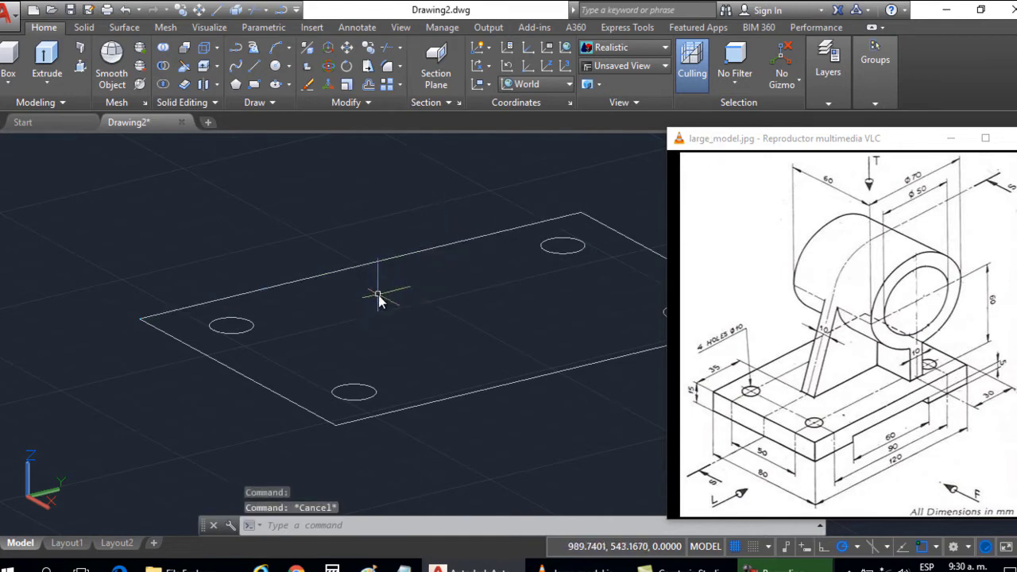
- Select the base rectangle's four edges one by one to check whether they are separate objects, and clear the selection
scroll(382, 295, down, 3)
click(348, 366)
click(262, 366)
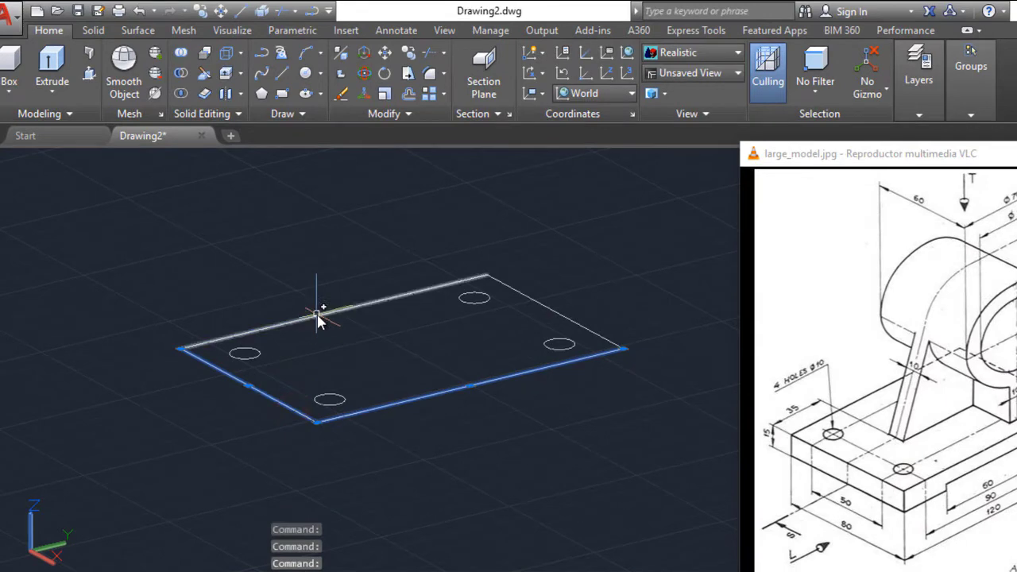
click(318, 313)
click(545, 307)
key(Escape)
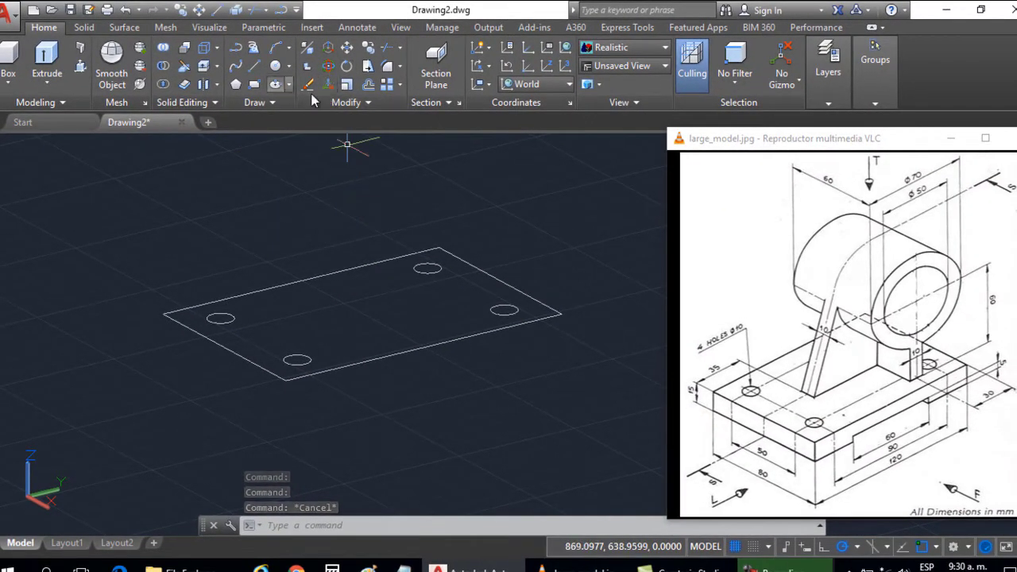
- Join the base rectangle's four edges into a single polyline and check it by selecting the outline
click(358, 102)
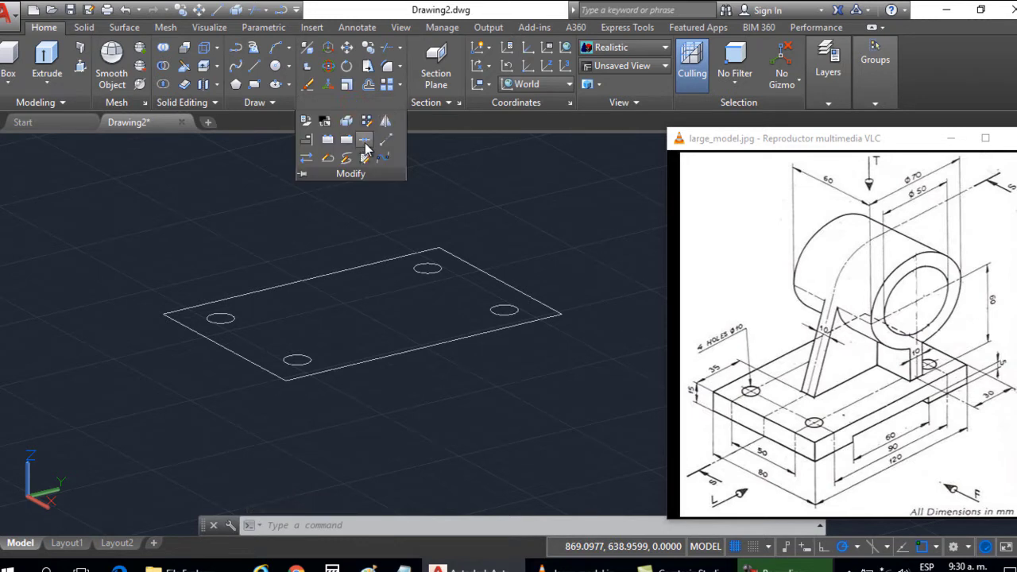
click(365, 139)
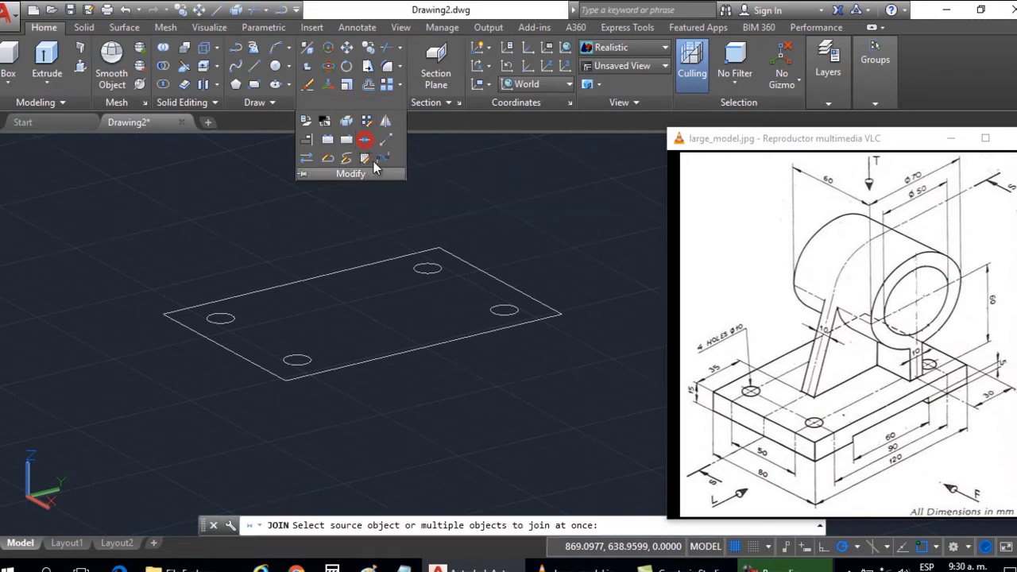
click(380, 259)
click(359, 254)
click(403, 375)
click(392, 355)
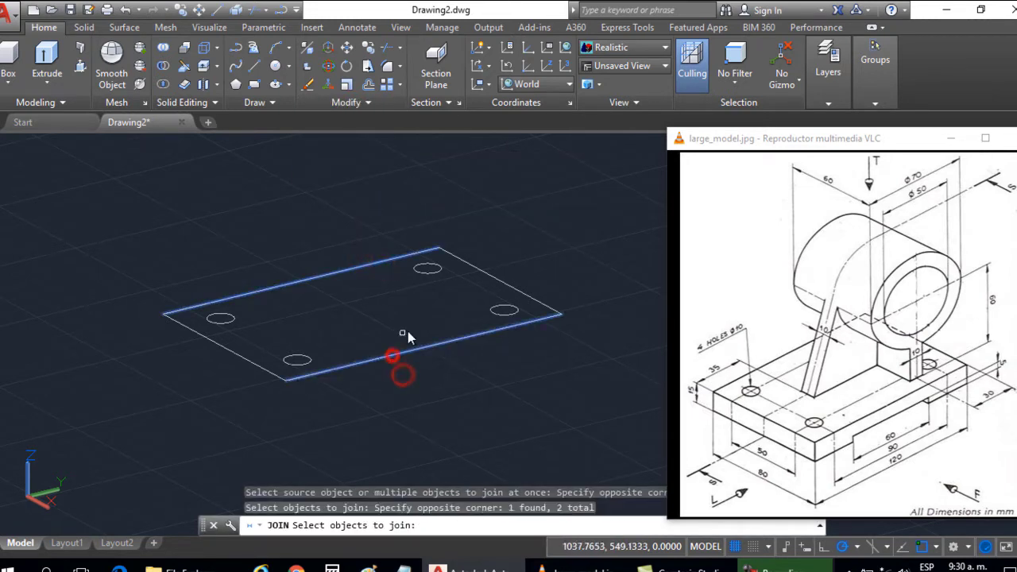
click(478, 270)
click(234, 353)
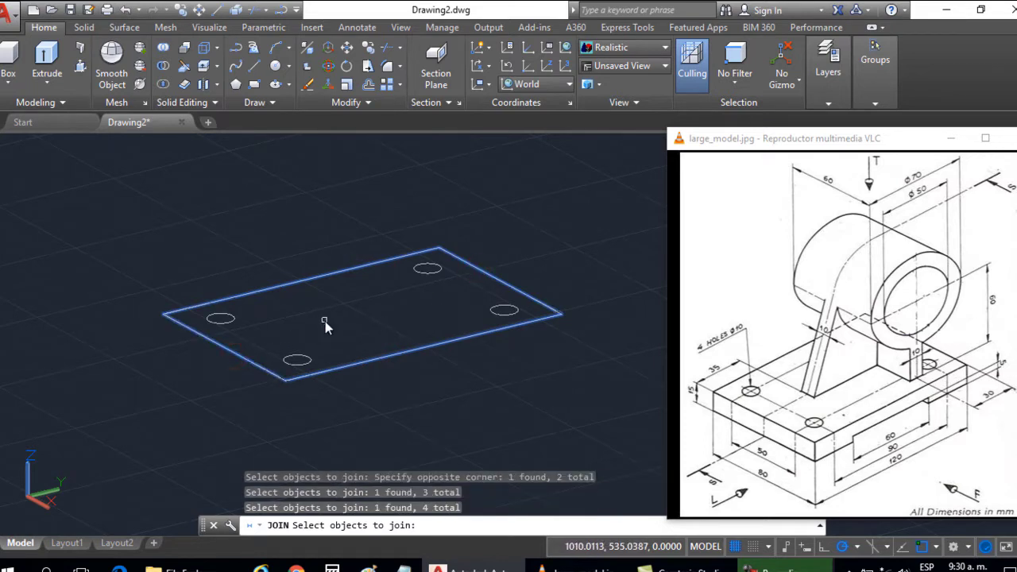
key(Return)
click(465, 260)
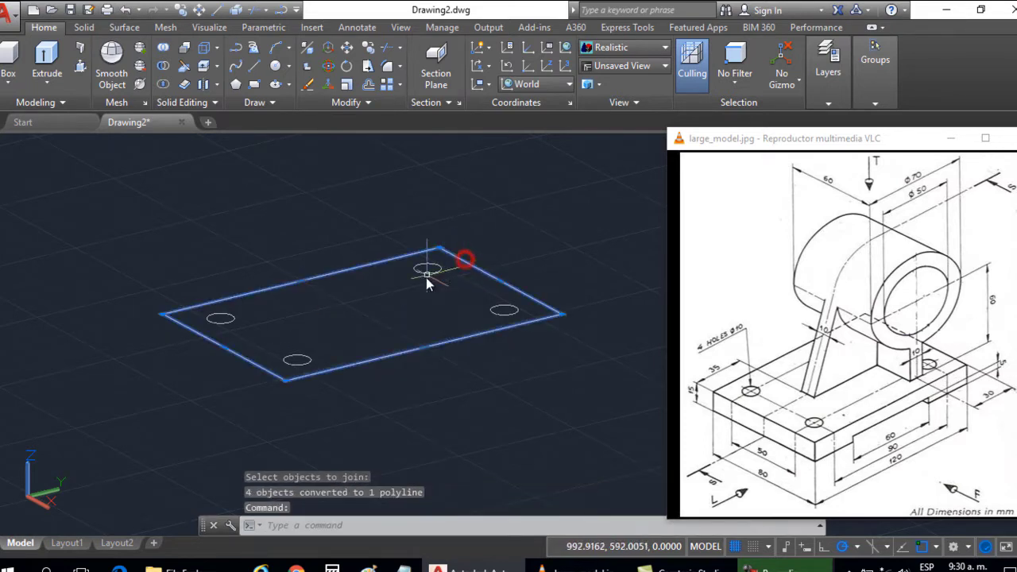
key(Escape)
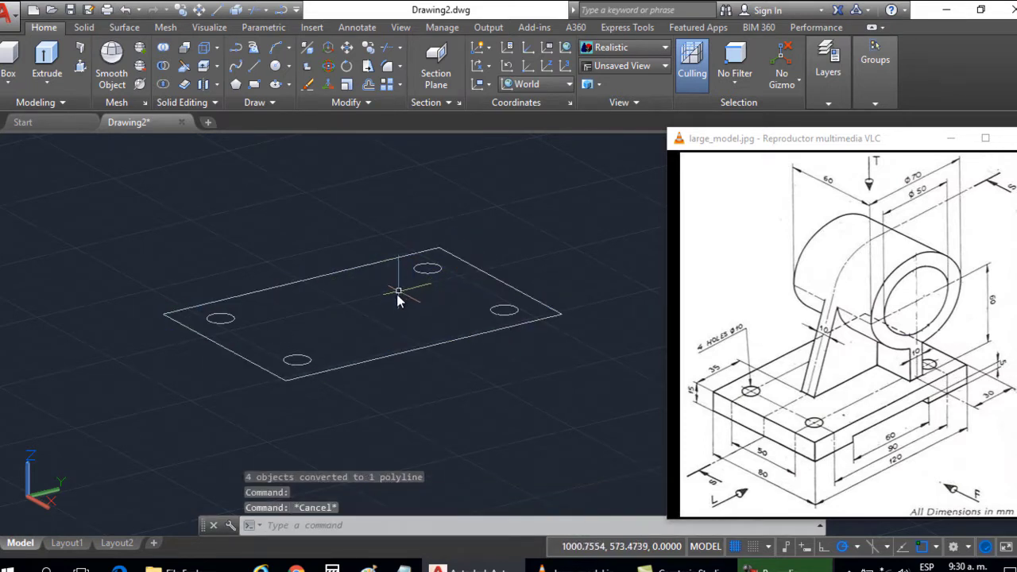
- Presspull the area between the base rectangle and the four circles up 15 mm to form the drilled plate
click(81, 69)
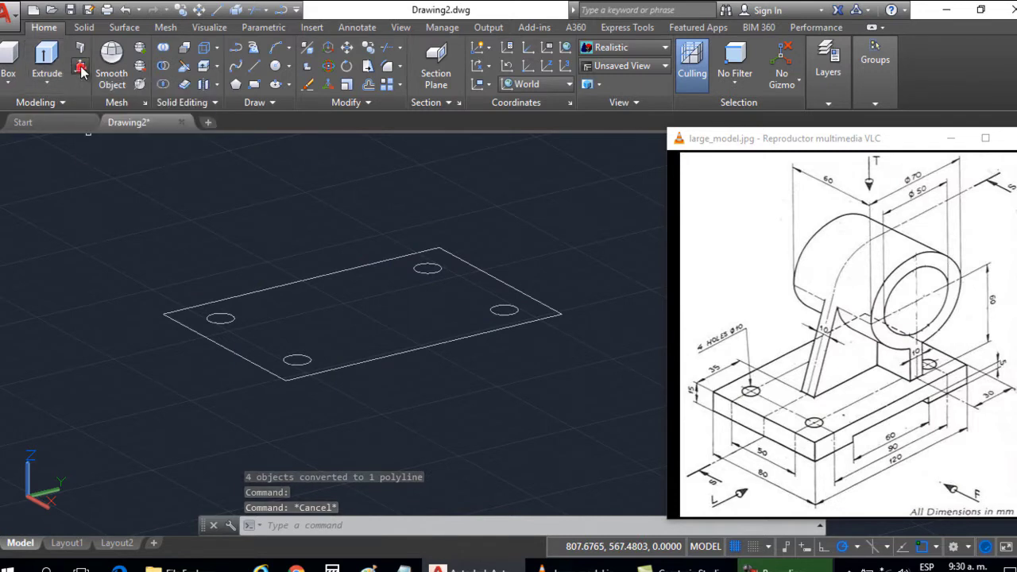
click(344, 312)
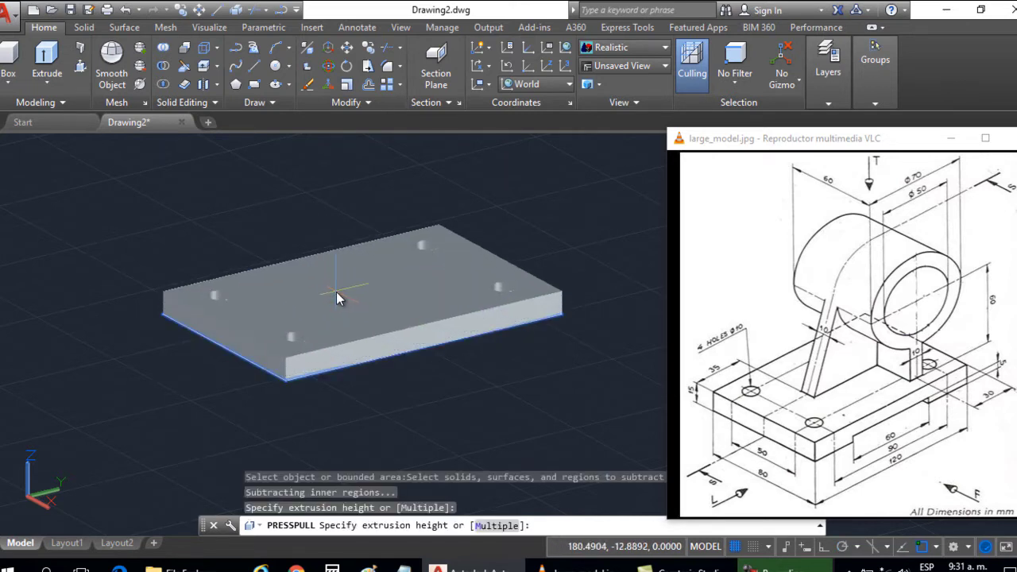
text(15)
key(Return)
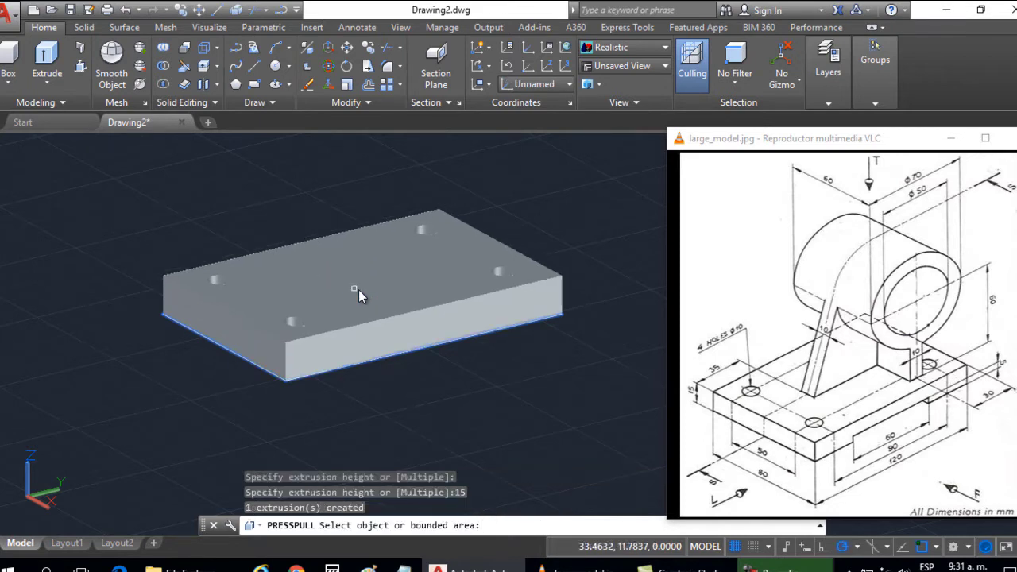
key(Return)
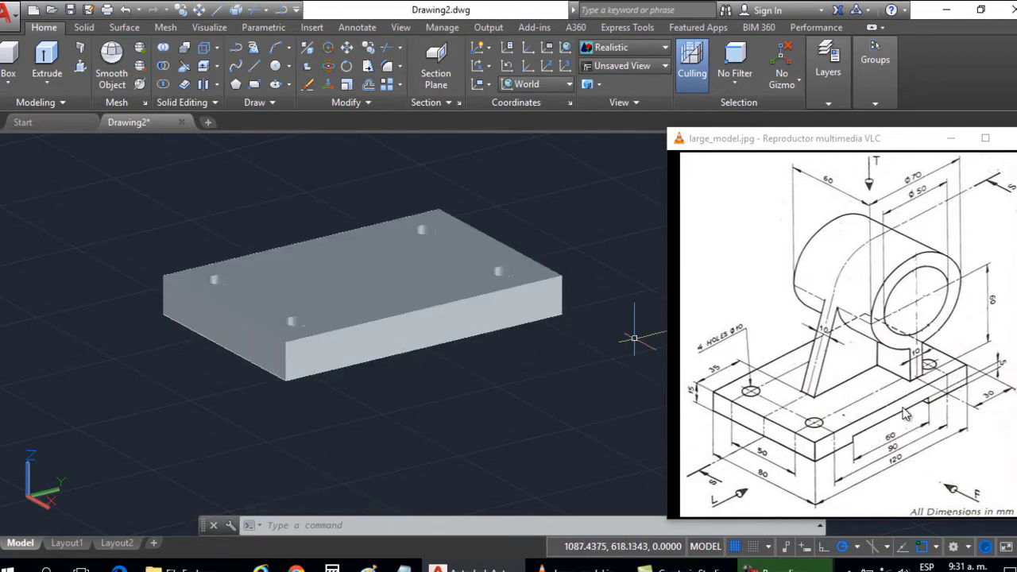
key(Escape)
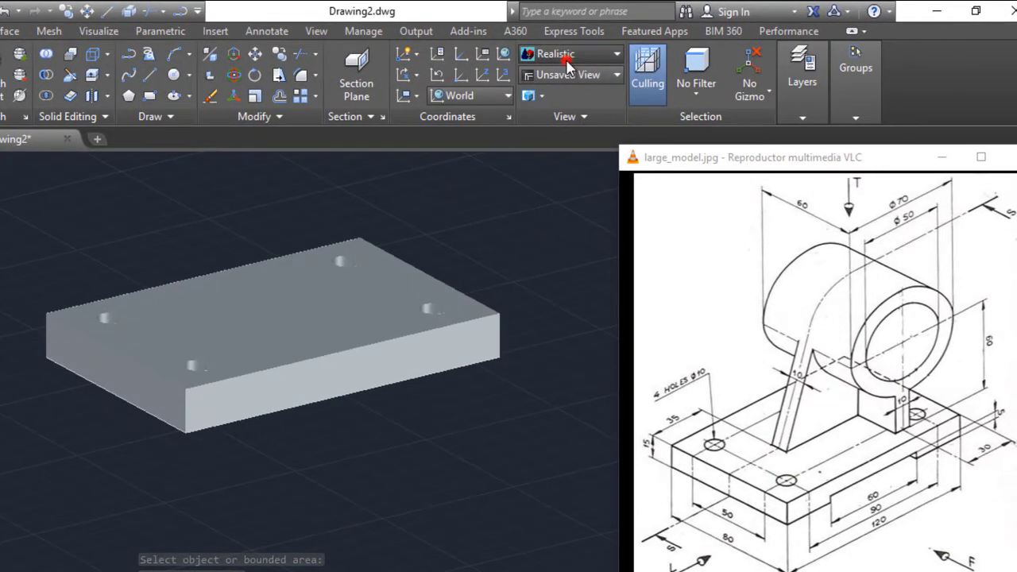
- Change the visual style of the model to X-Ray
click(621, 50)
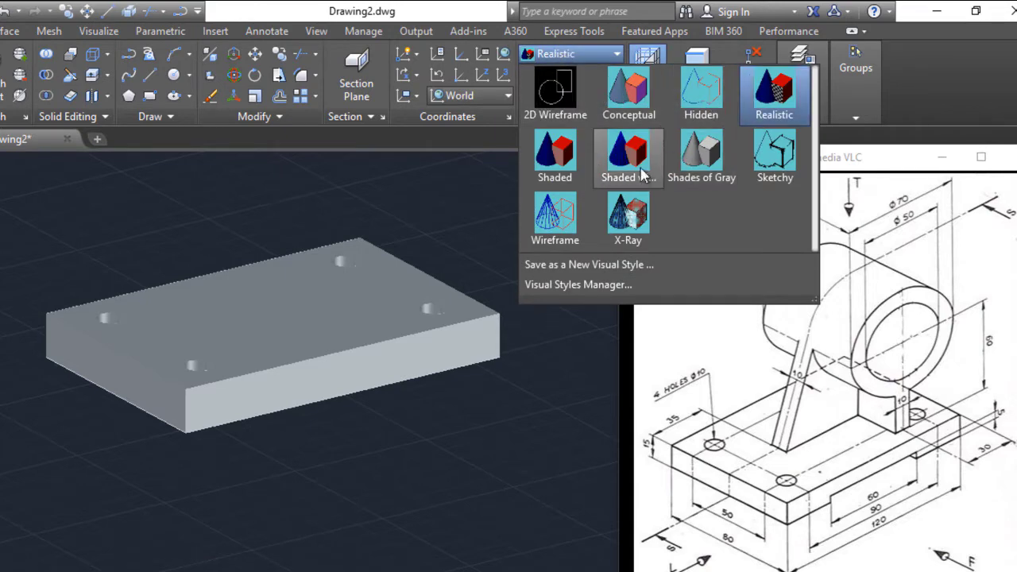
click(624, 221)
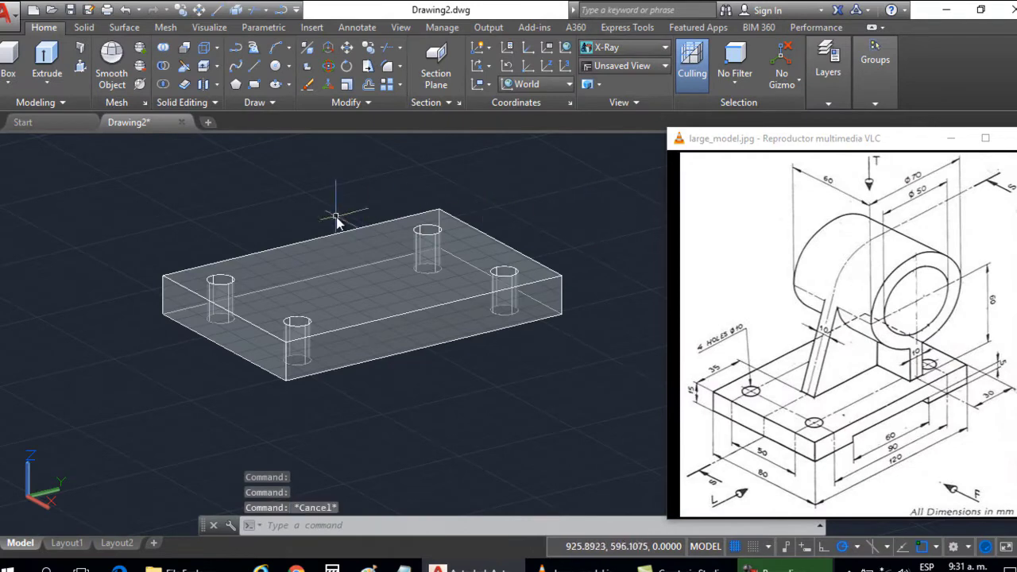
middle_drag(336, 216, 341, 236)
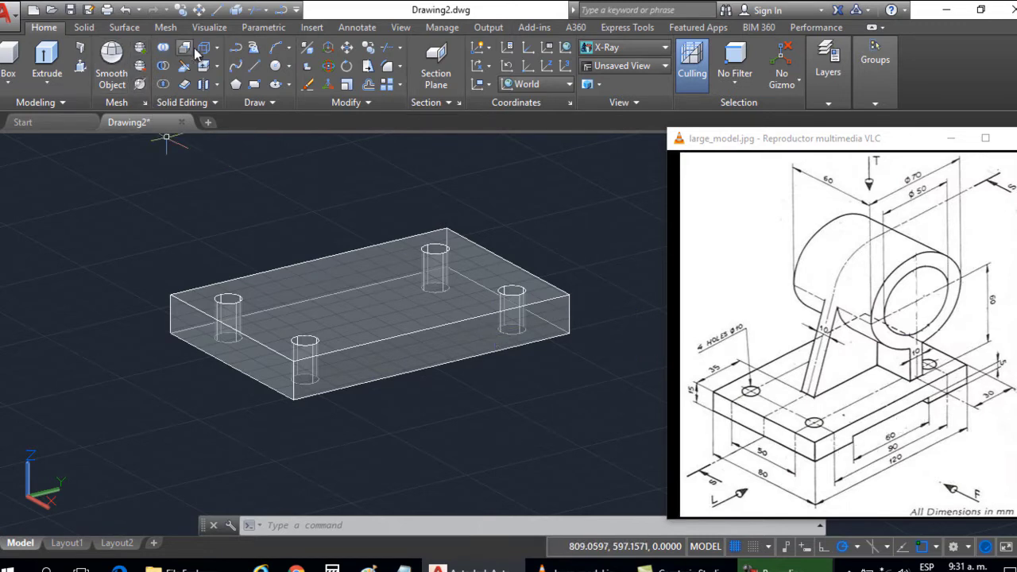
scroll(445, 370, down, 4)
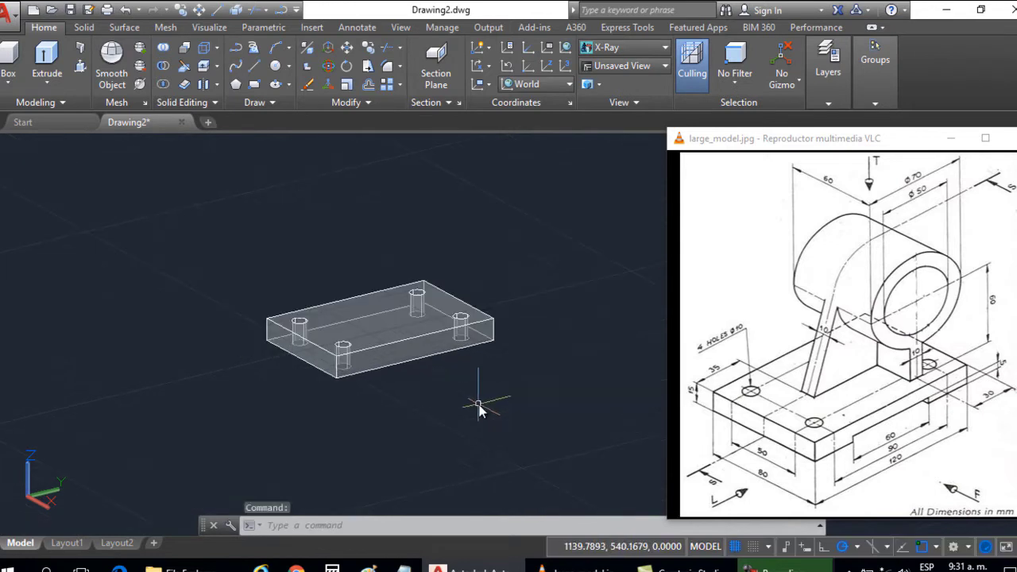
middle_drag(431, 363, 374, 336)
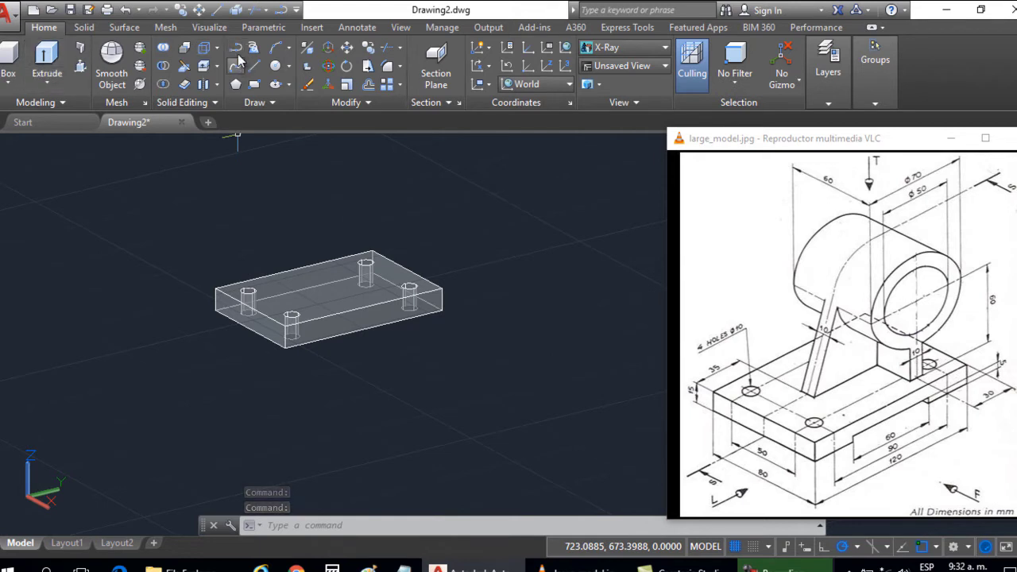
- Draw a closed rectangular polyline of 60 by 80 mm on the ground plane beside the drilled plate
click(235, 65)
middle_drag(421, 385, 386, 387)
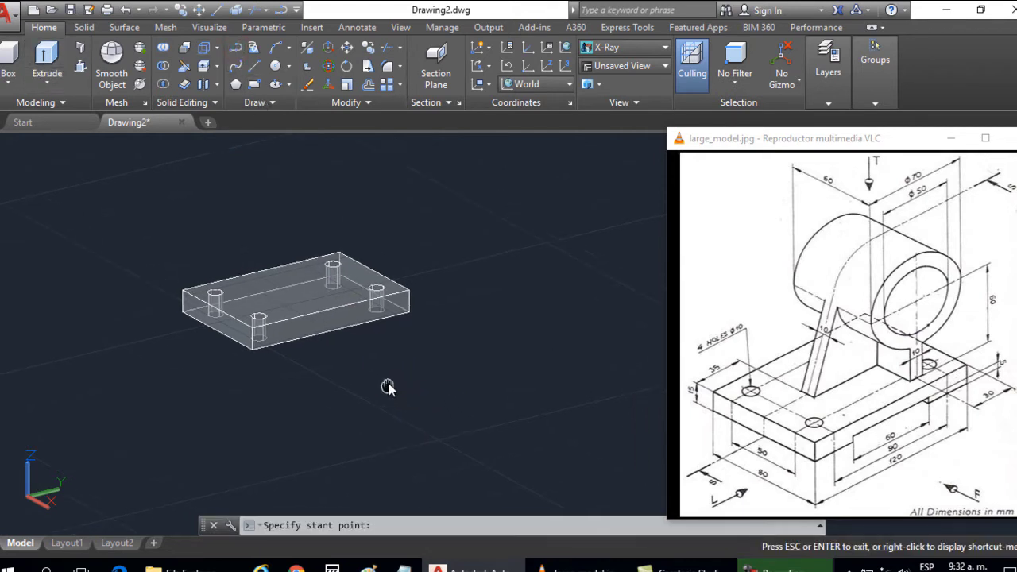
click(386, 411)
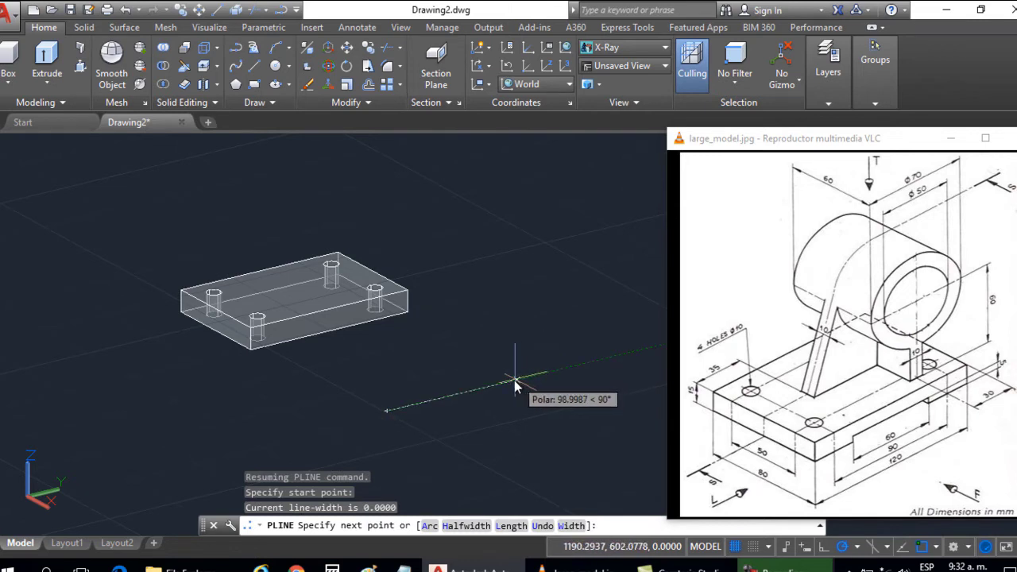
text(60)
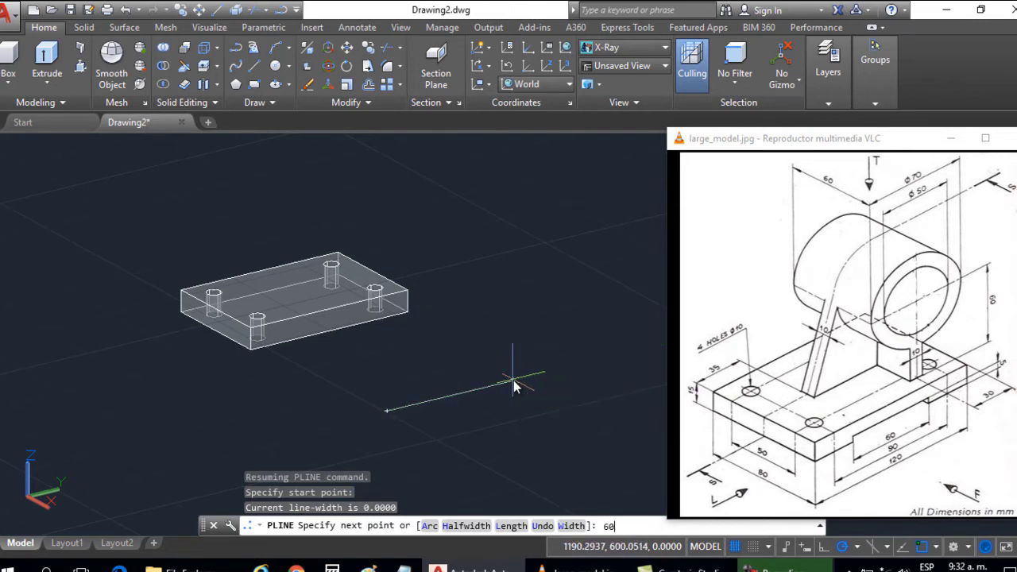
key(Return)
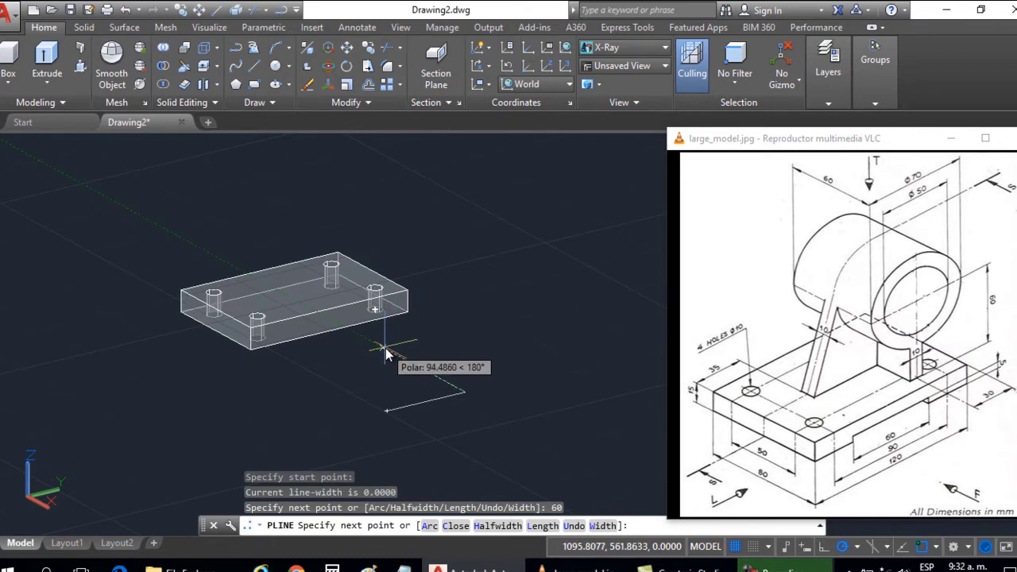
text(80)
key(Return)
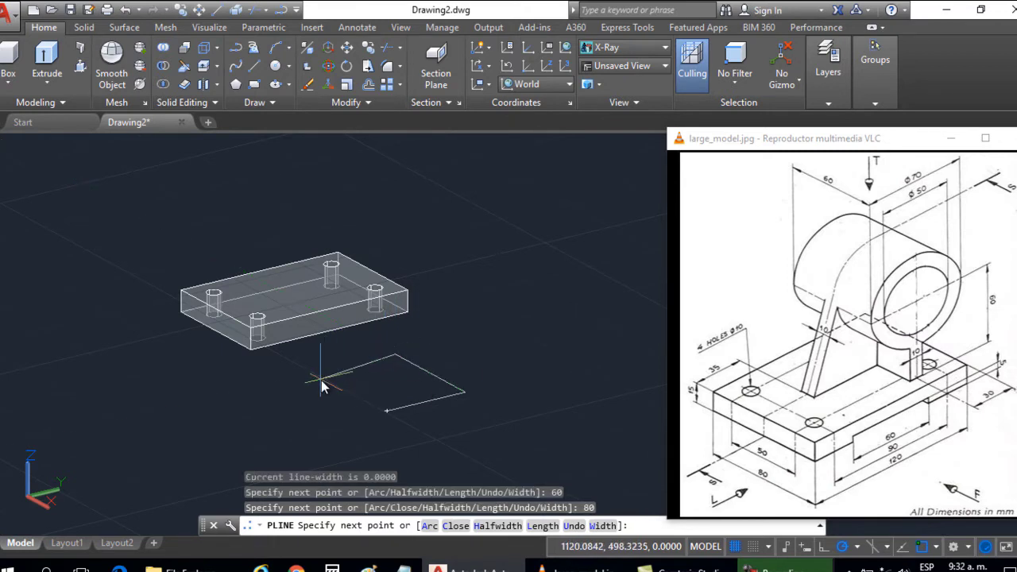
text(60)
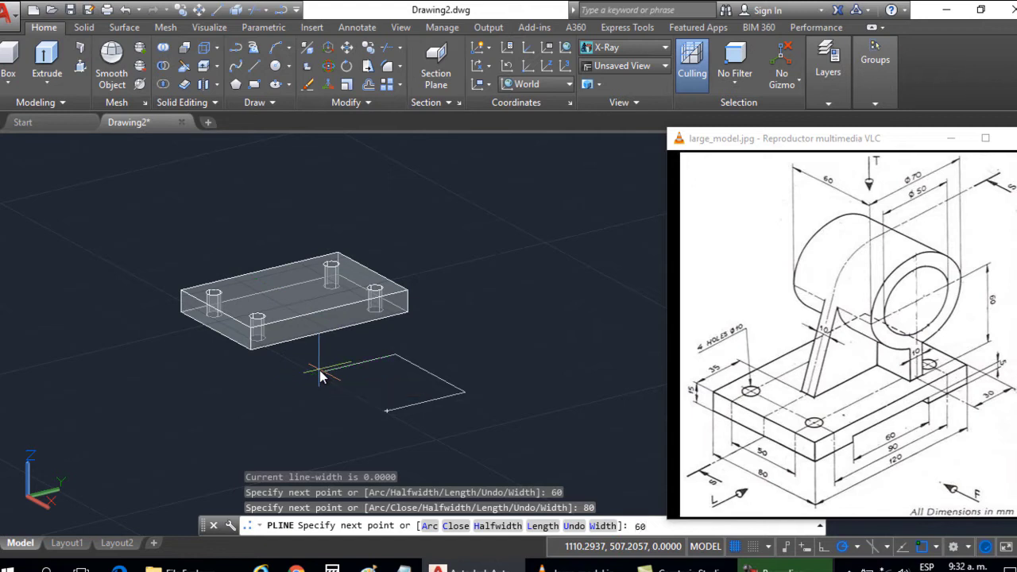
key(Return)
text(c)
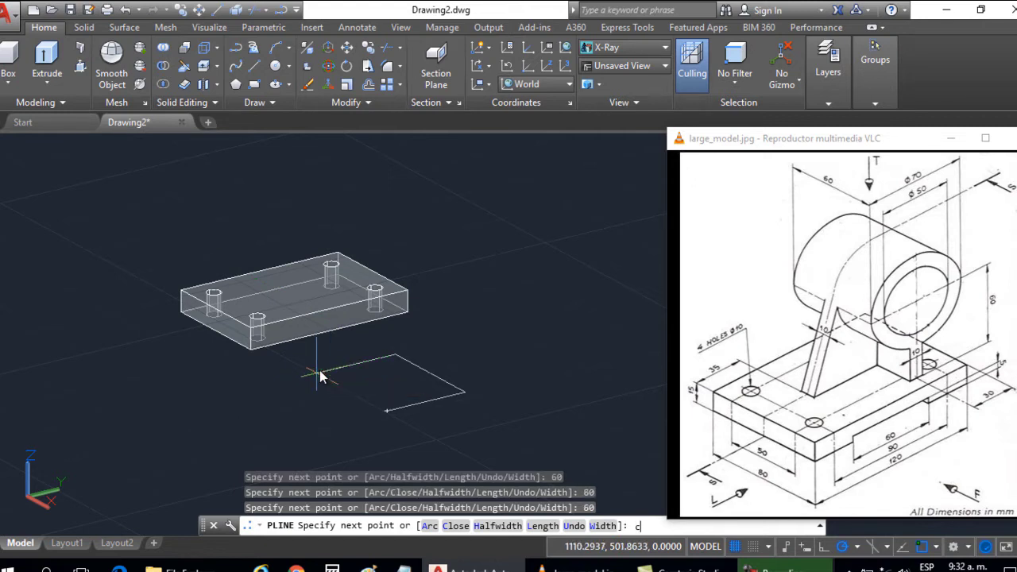
key(Return)
key(Escape)
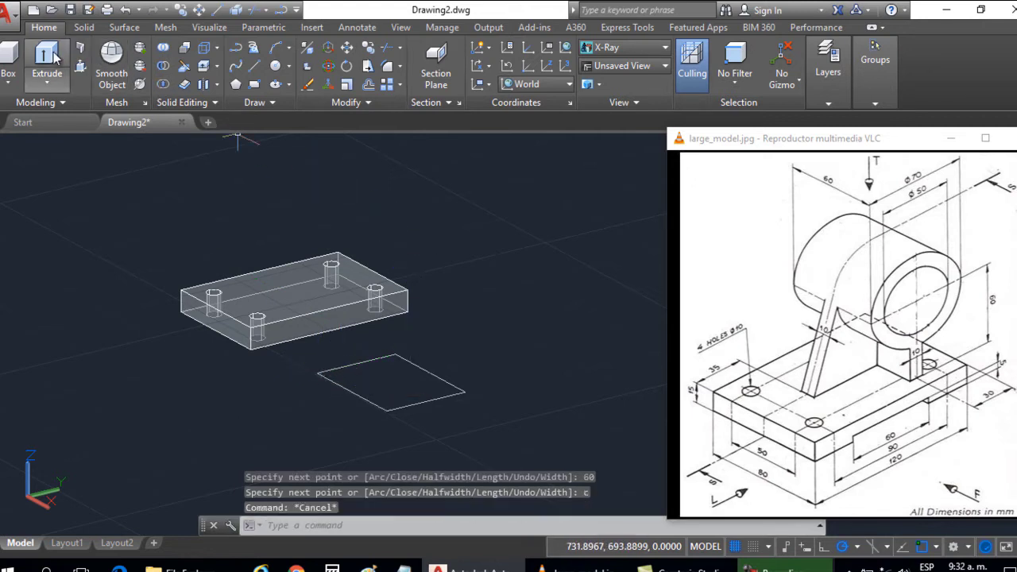
- Extrude the 60 by 80 mm rectangle to a height of 5 mm
click(47, 57)
click(425, 404)
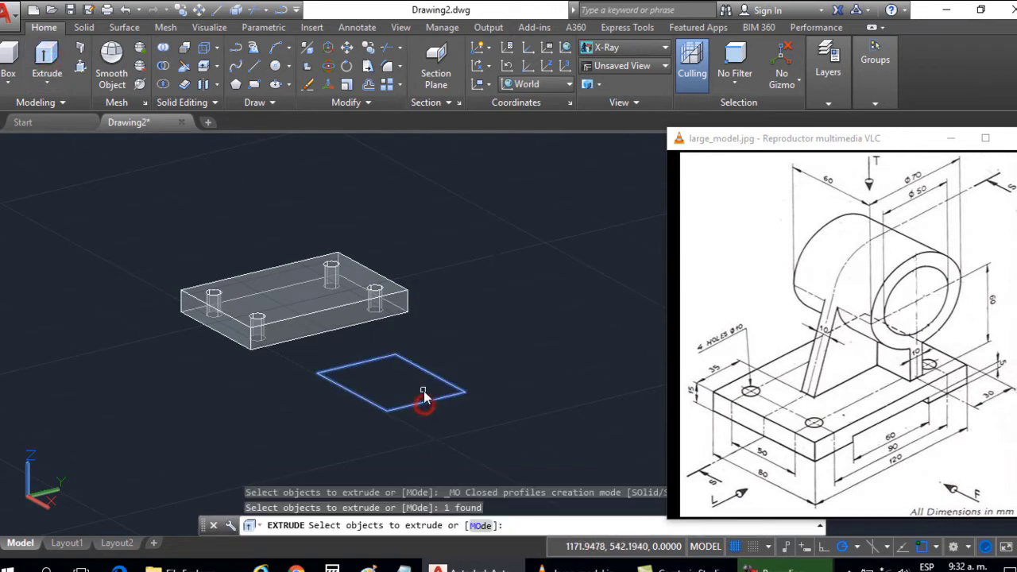
key(Return)
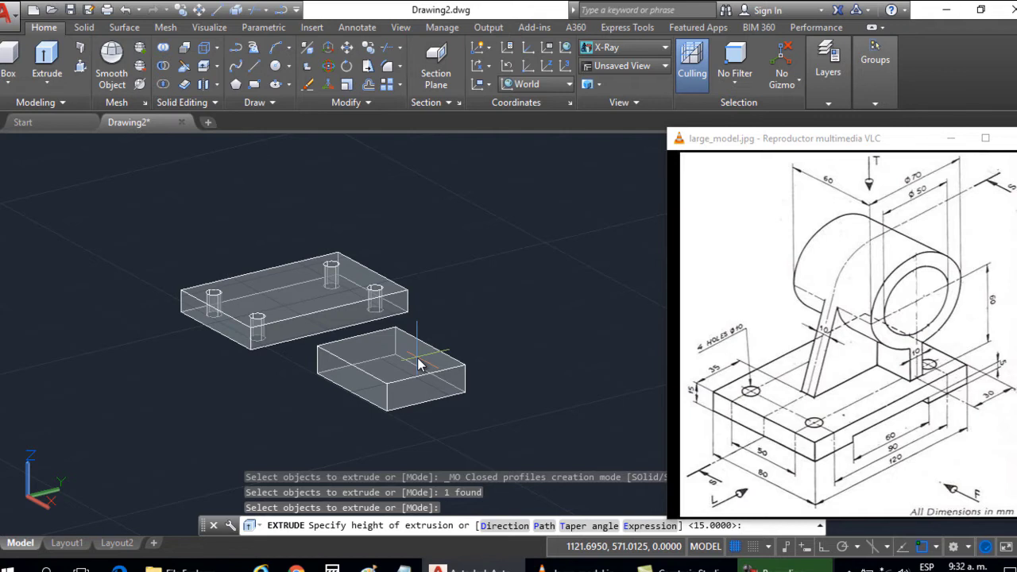
text(5)
key(Return)
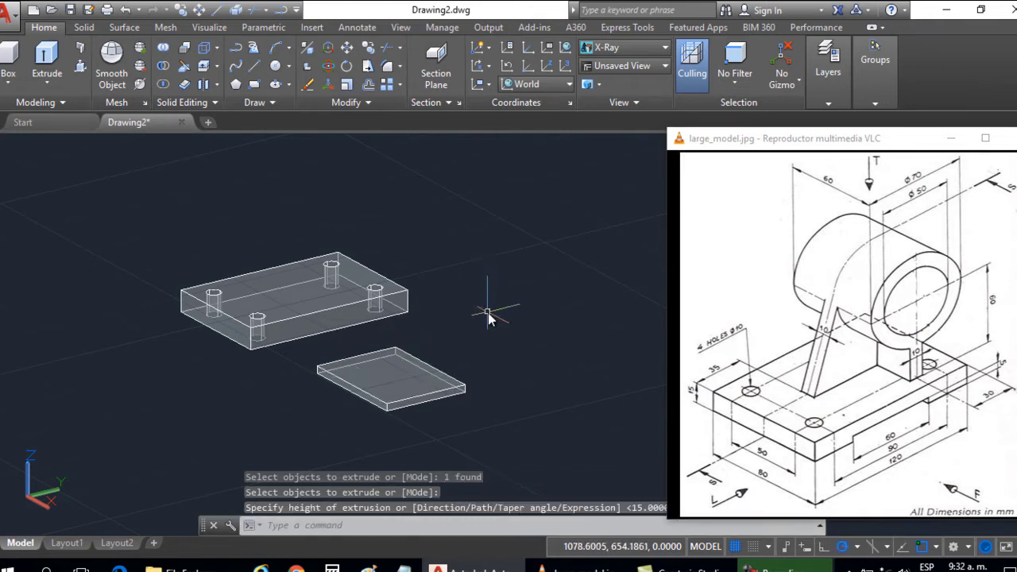
- Move the thin block by the midpoint of its lower 60 mm edge to the midpoint of the plate's lower long edge
click(351, 47)
click(430, 404)
key(Return)
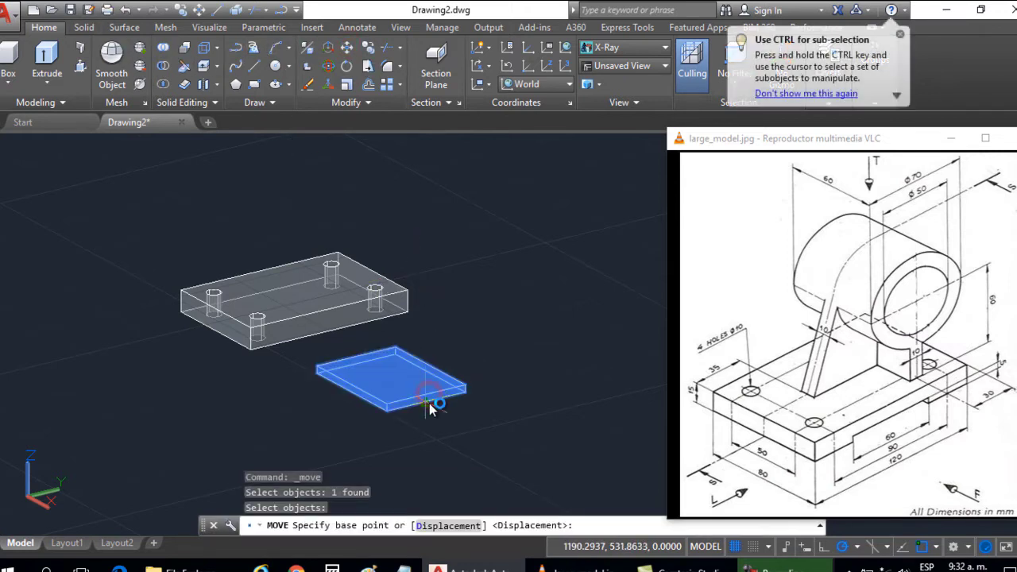
click(430, 404)
click(341, 329)
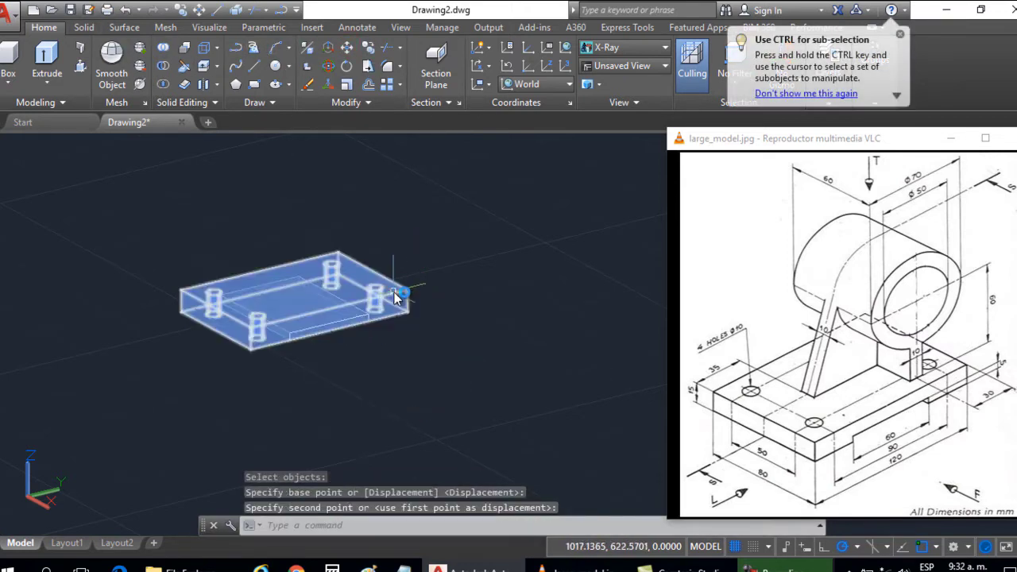
- Subtract the thin block from the drilled plate, adding the Selection Cycling toggle to the status bar during the selection
scroll(381, 310, up, 4)
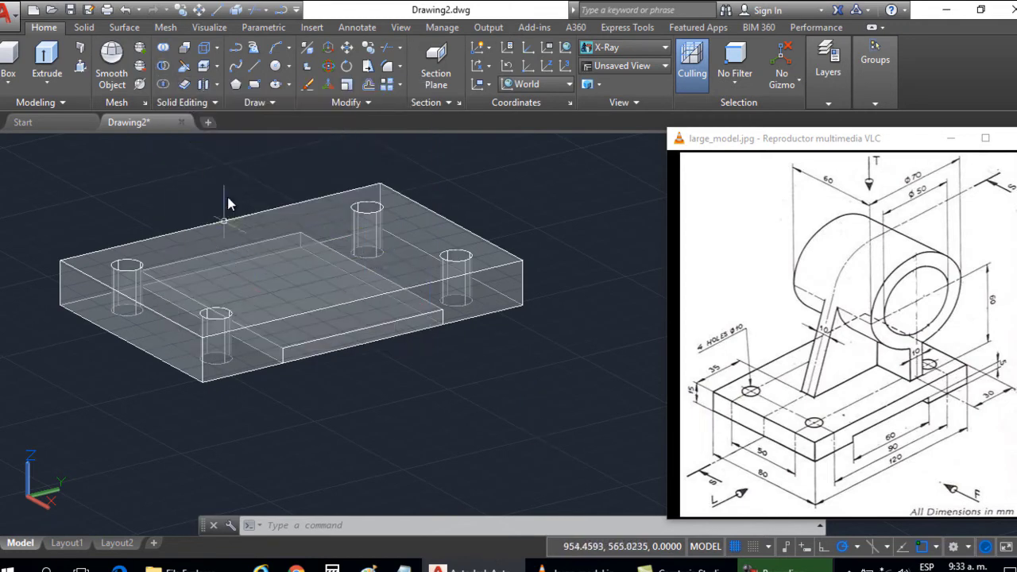
click(164, 66)
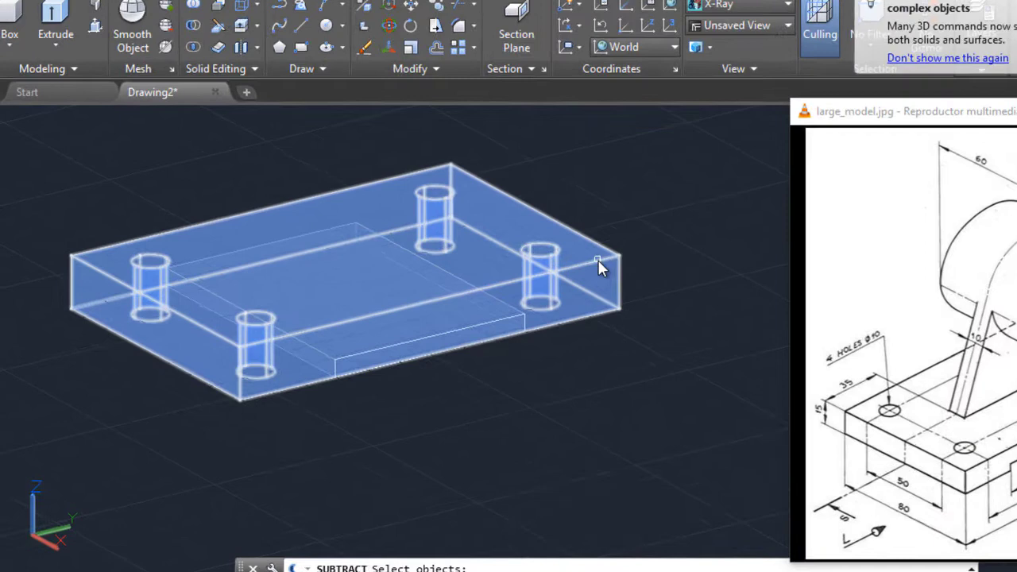
click(505, 268)
key(Return)
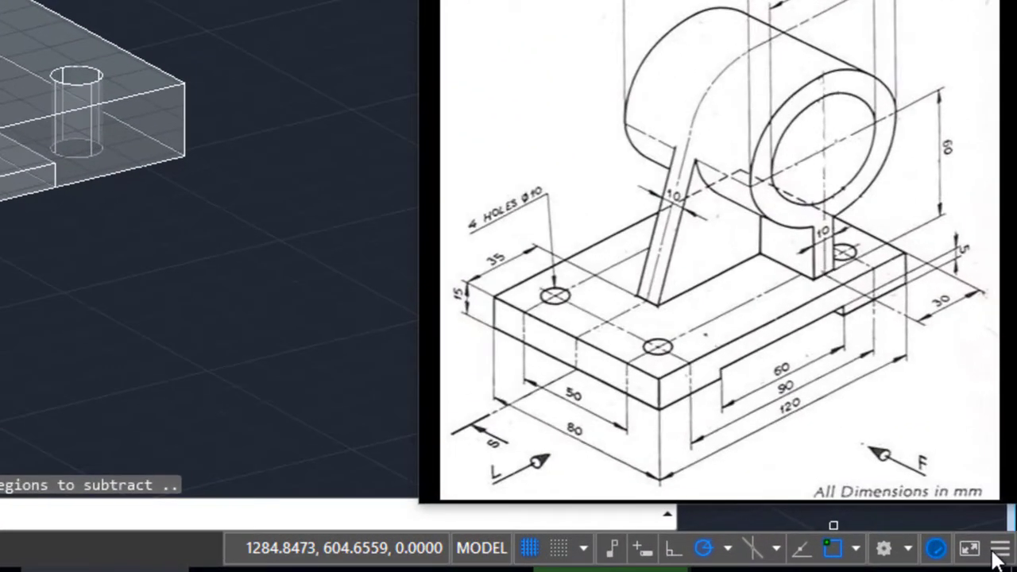
click(1007, 546)
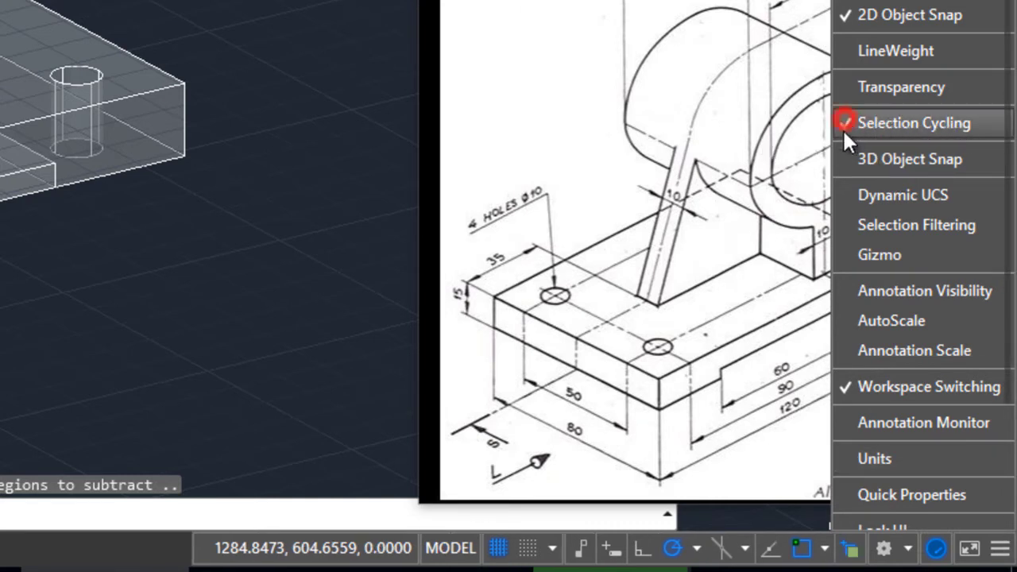
click(193, 348)
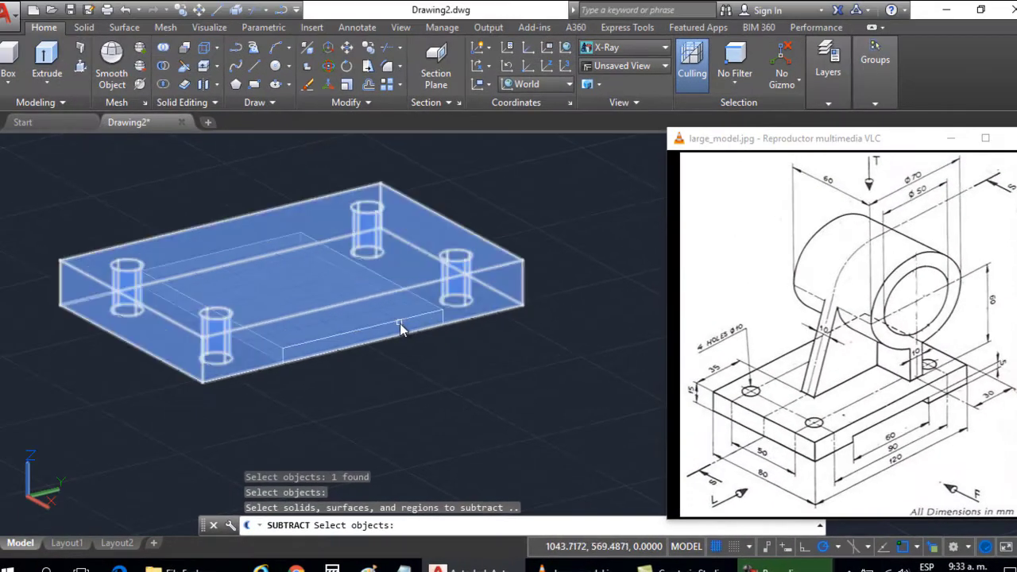
click(401, 329)
click(456, 398)
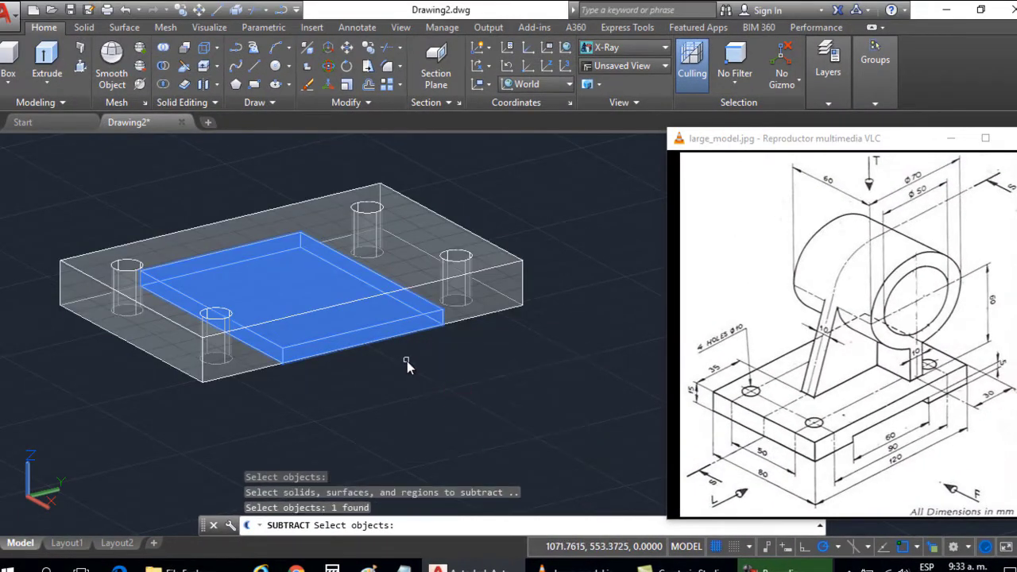
key(Return)
key(Return)
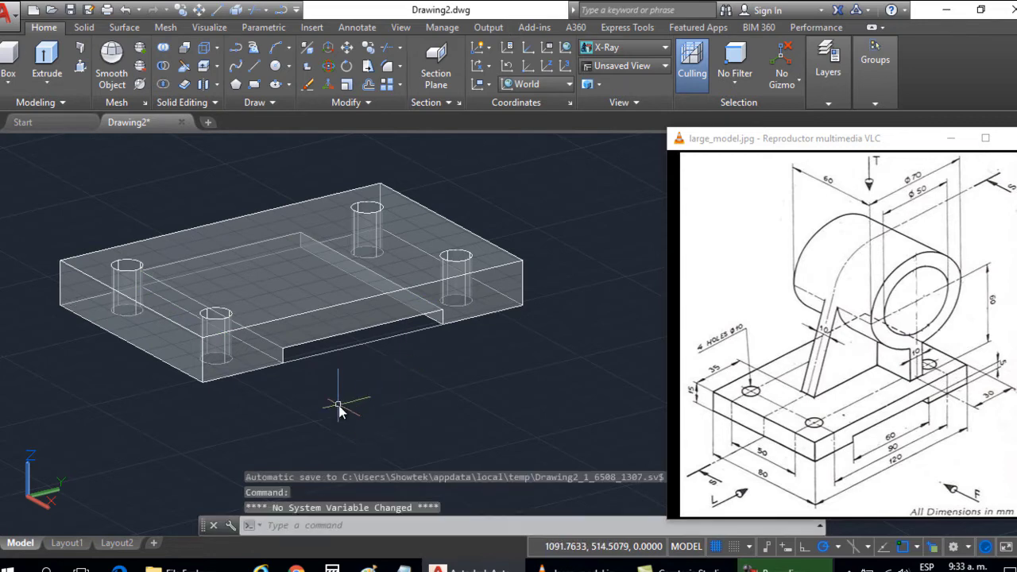
- Select the plate and the outline around the underside slot to check the cut, clearing the selection each time
click(341, 344)
key(Escape)
click(419, 262)
key(Escape)
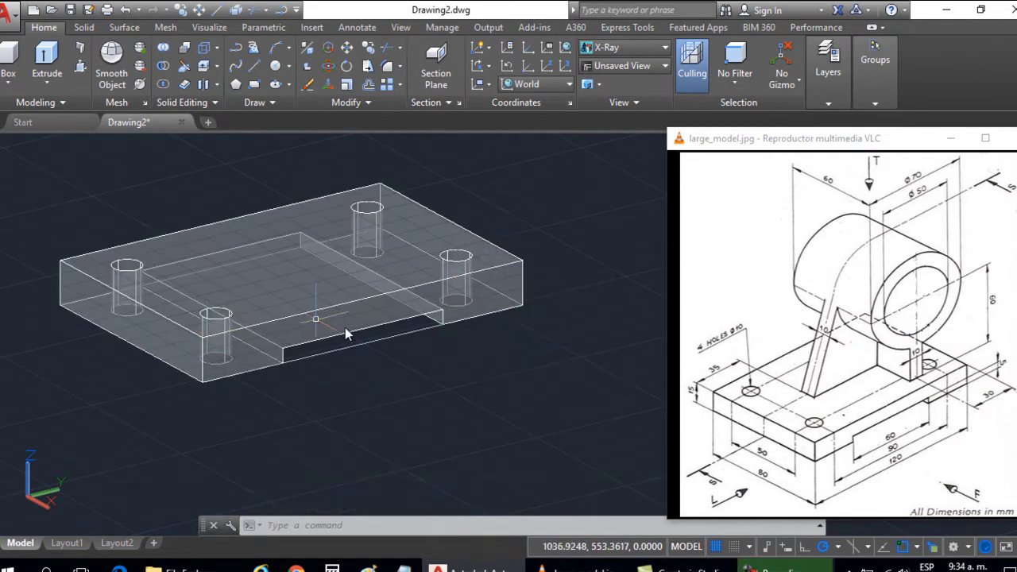
click(368, 342)
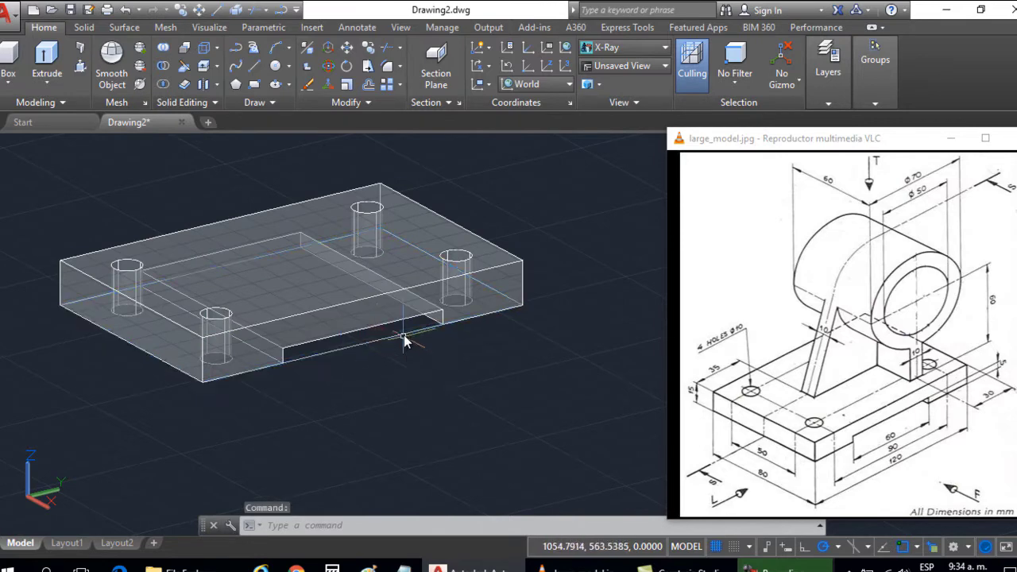
key(Escape)
scroll(433, 334, down, 3)
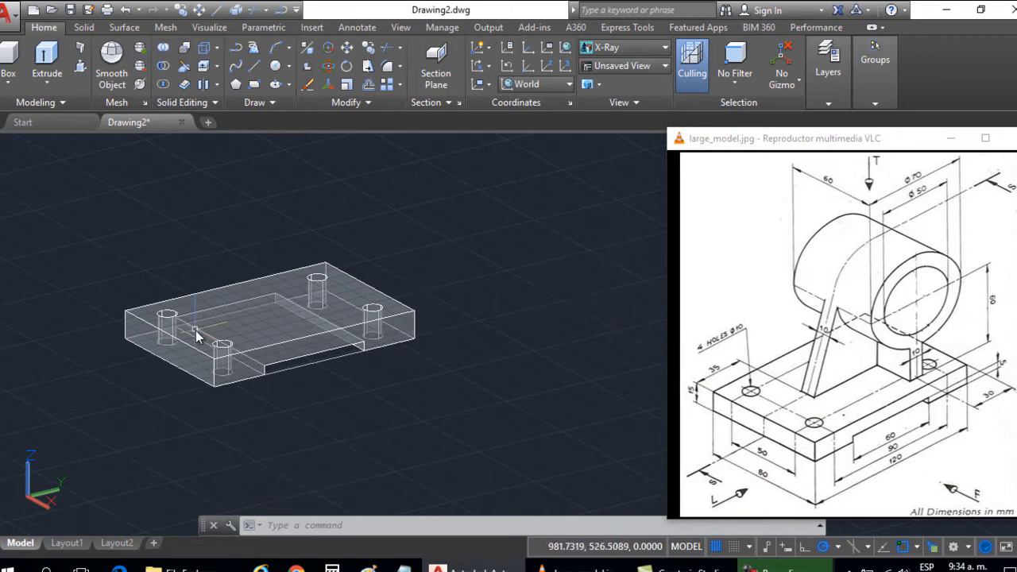
- Draw a lengthwise centre line on the plate's top face between the midpoints of its two short edges
scroll(205, 349, up, 2)
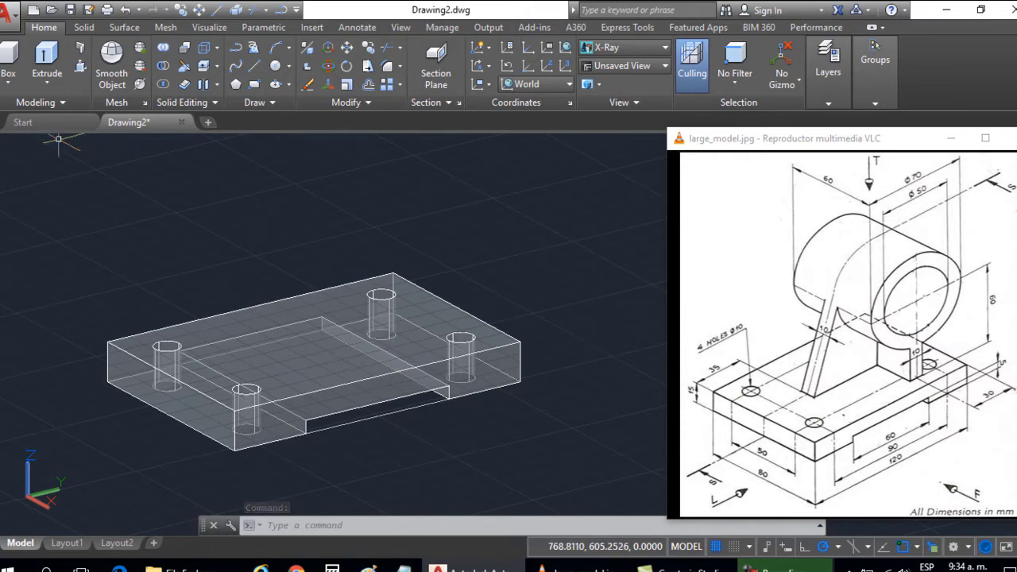
click(255, 65)
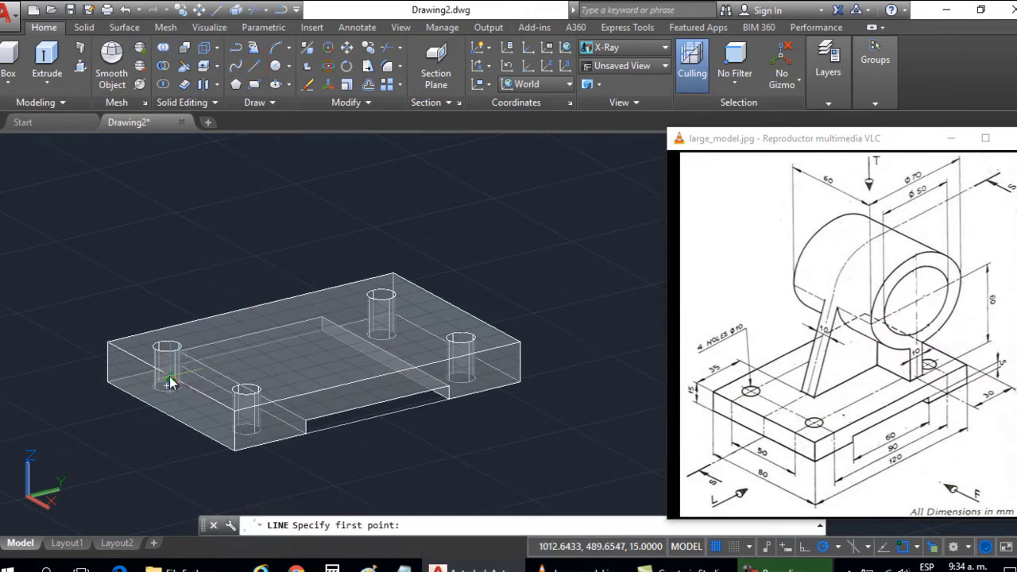
scroll(179, 383, up, 5)
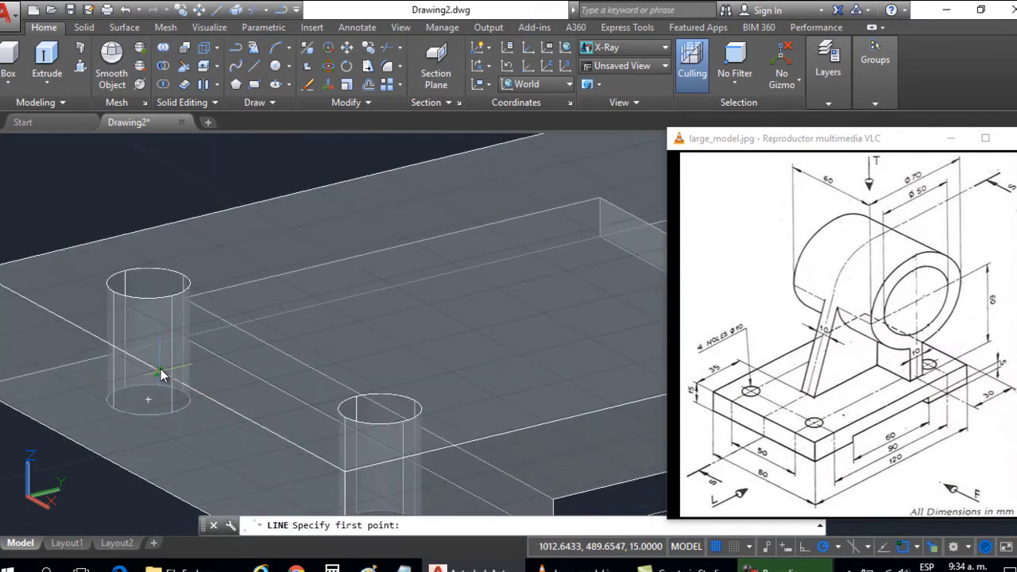
click(164, 370)
scroll(326, 295, down, 6)
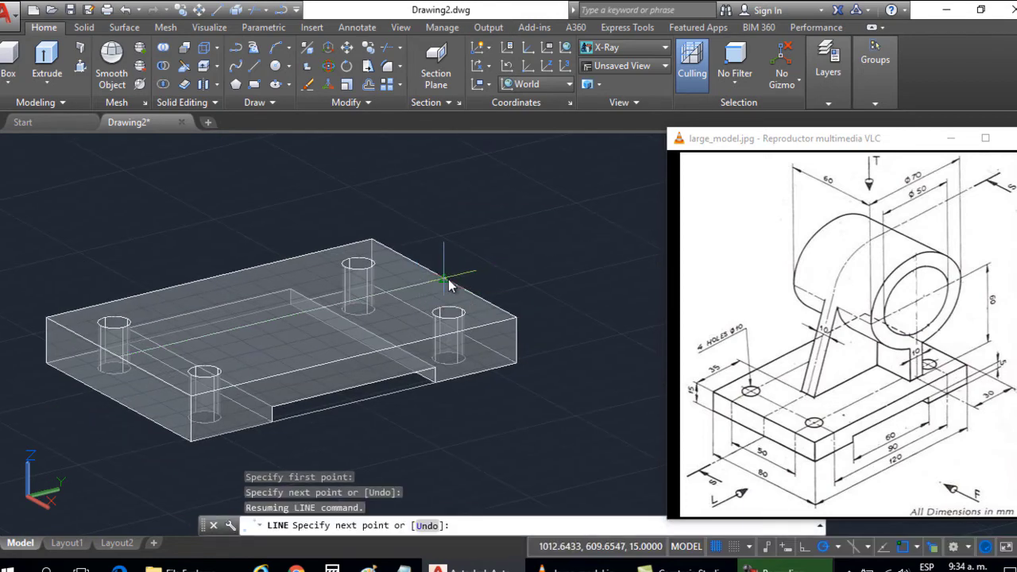
click(477, 282)
key(Return)
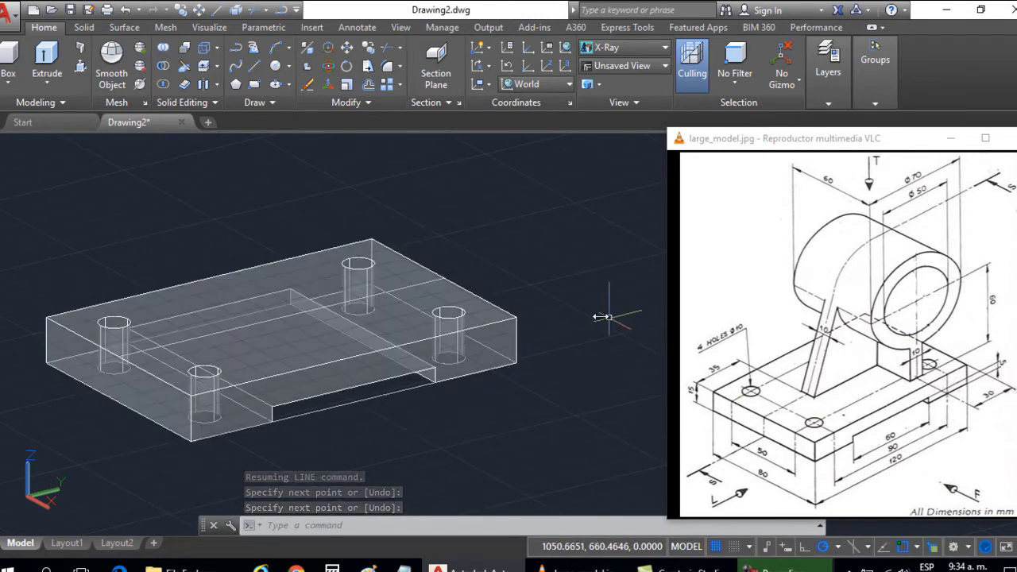
- Draw a line from a top corner 30 mm along the long edge and straight across to the opposite long edge, adjusting the object snaps
click(253, 65)
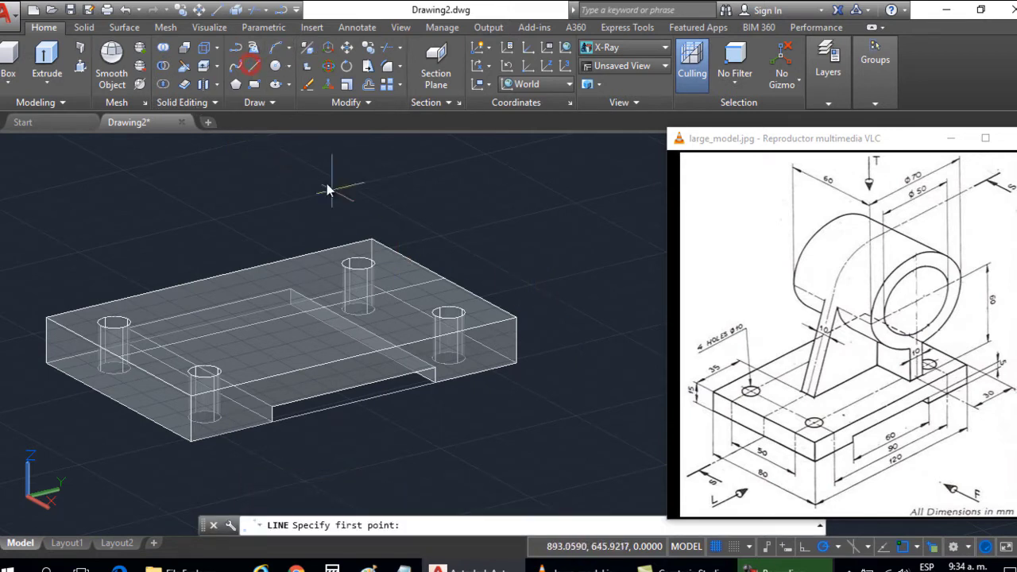
click(516, 318)
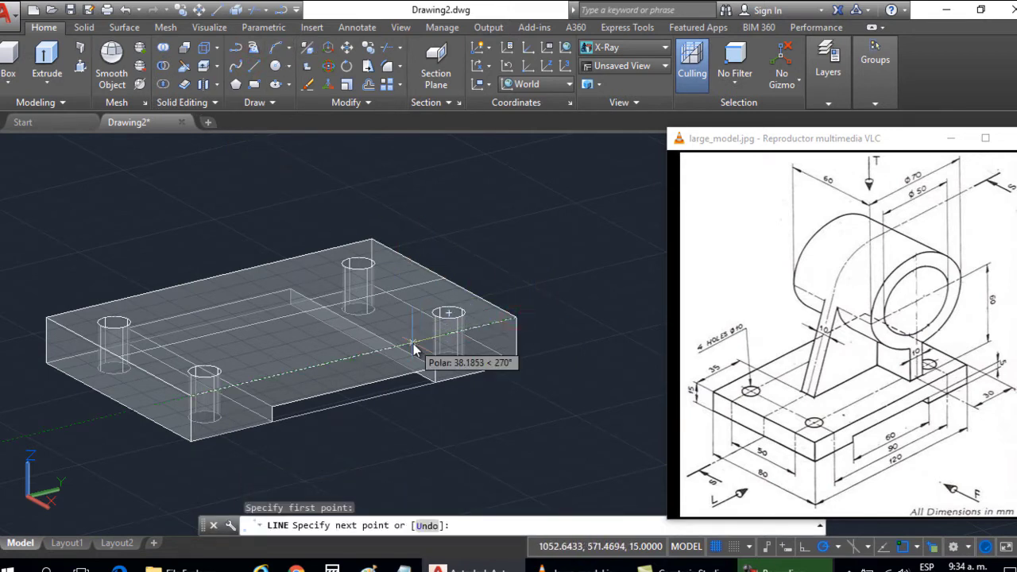
text(30)
key(Return)
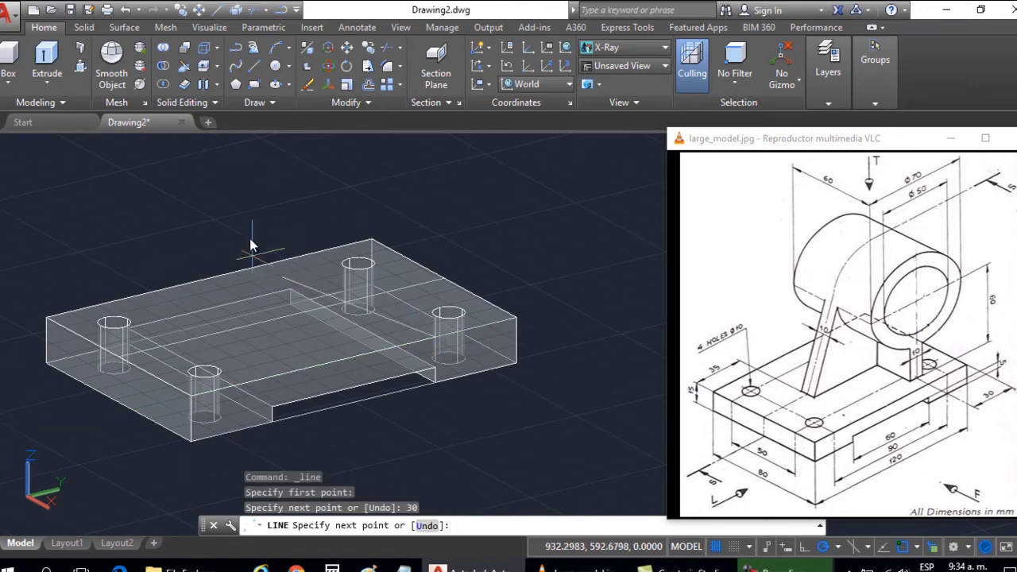
click(918, 547)
click(908, 431)
click(293, 258)
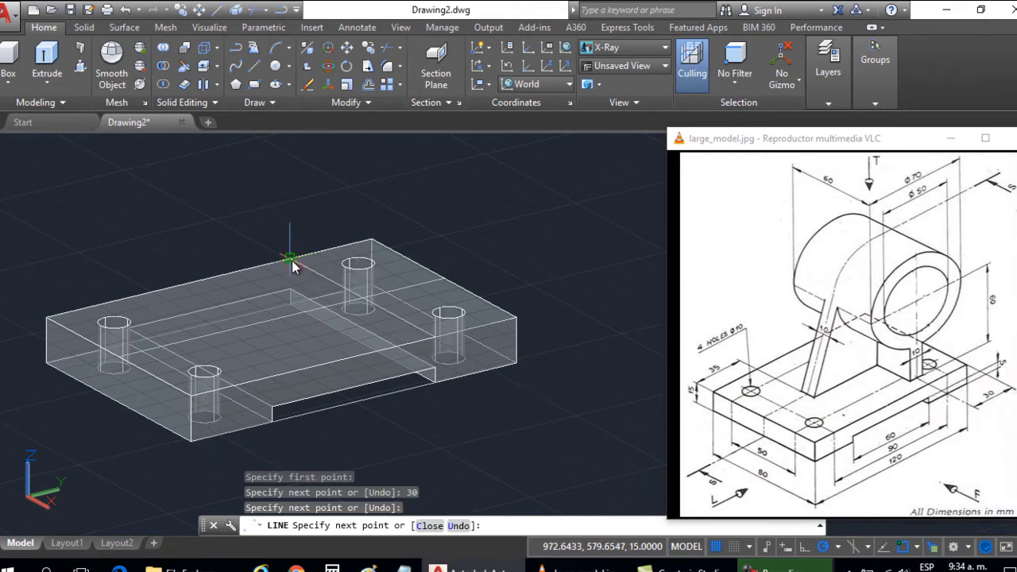
key(Return)
middle_drag(384, 301, 415, 321)
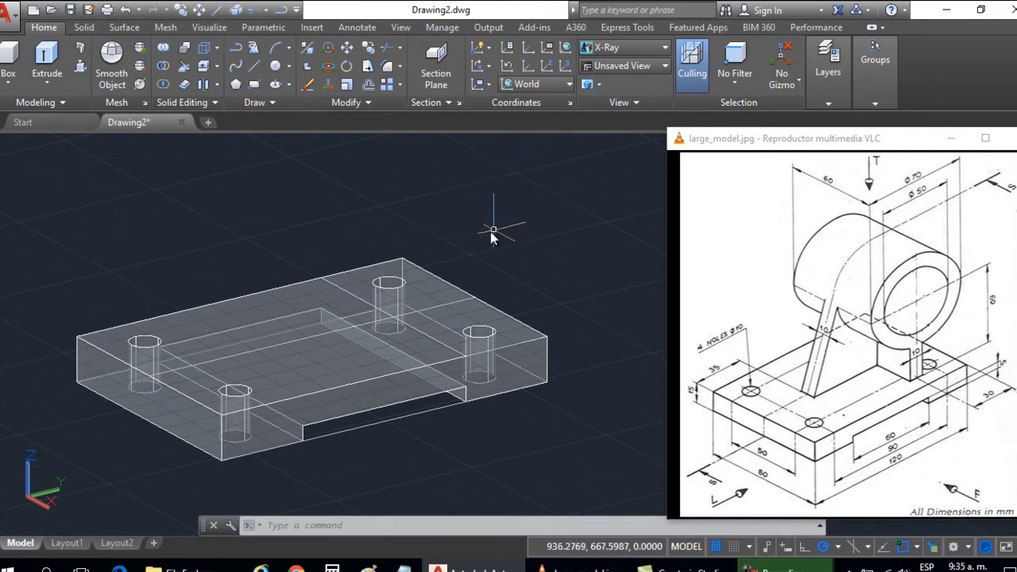
shift+middle_drag(500, 258, 484, 302)
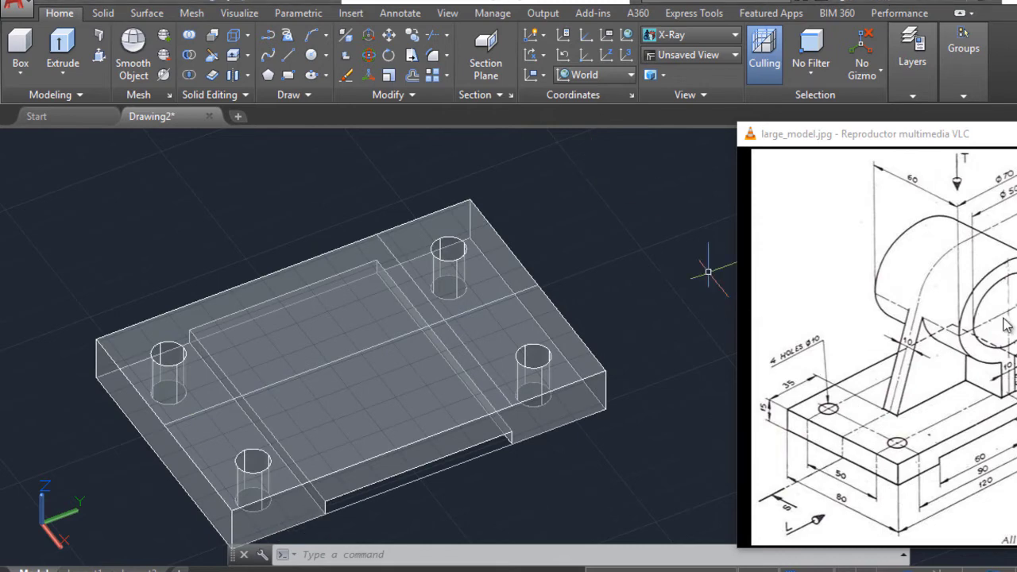
click(617, 286)
click(605, 247)
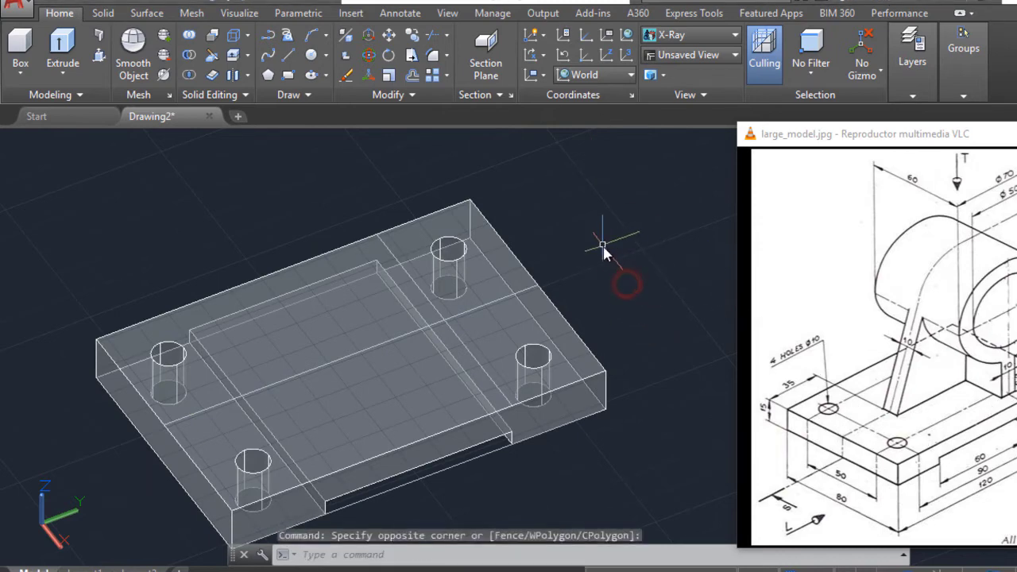
- Set the coordinate system to the Right orientation, minimising the reference image and bringing it back beside the model
scroll(566, 265, down, 5)
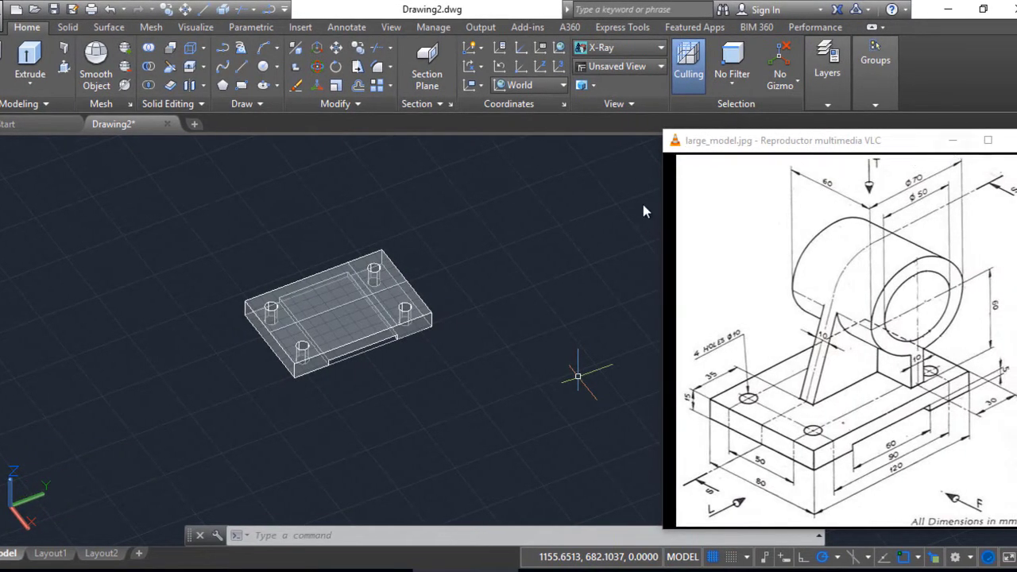
click(949, 143)
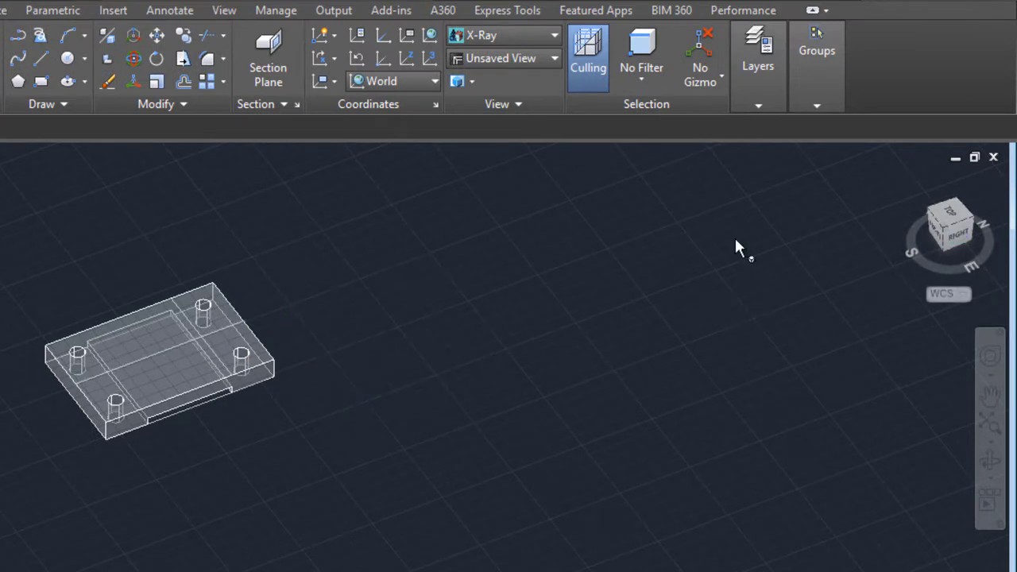
click(398, 81)
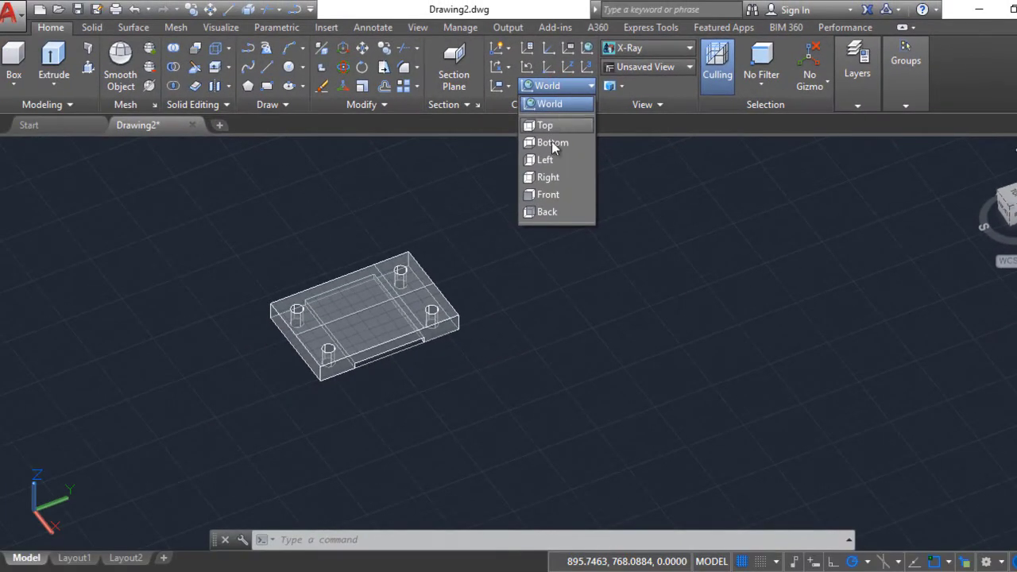
click(547, 176)
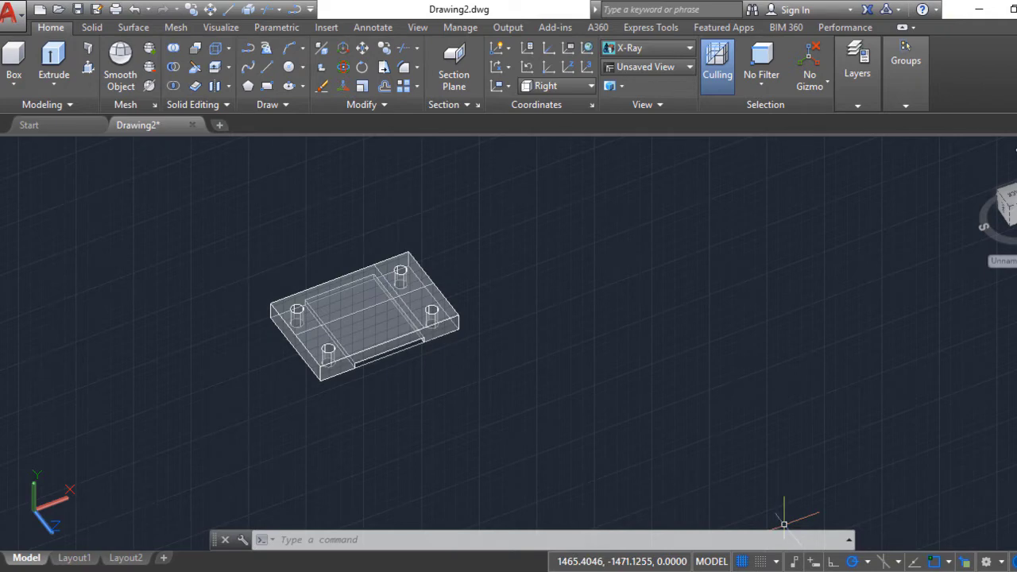
click(652, 508)
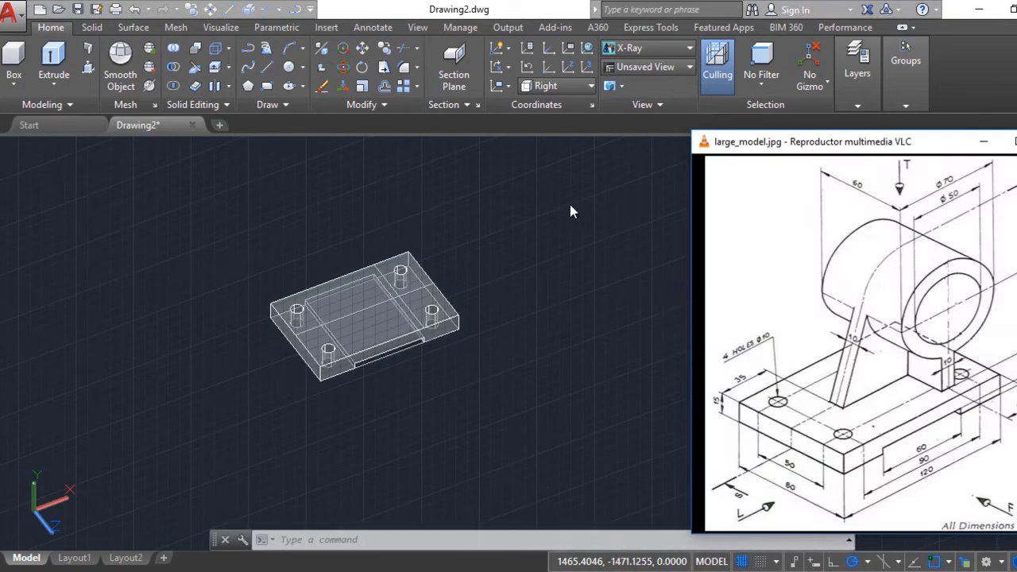
click(560, 209)
middle_drag(536, 242, 466, 288)
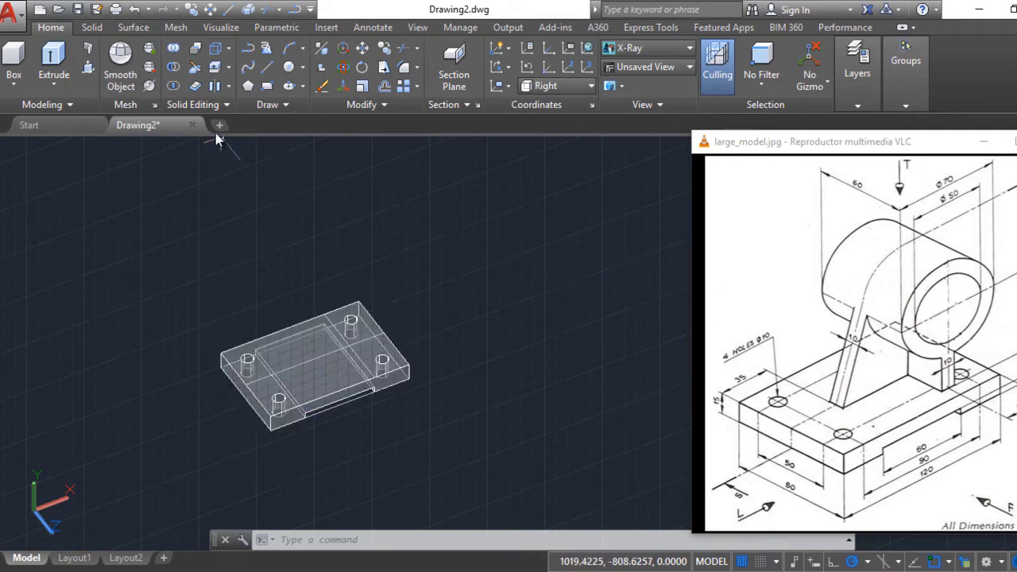
- Draw a closed four-sided line outline beside the plate with a 60 mm base, a 60 mm vertical side and a 40 mm top edge
click(268, 69)
click(447, 301)
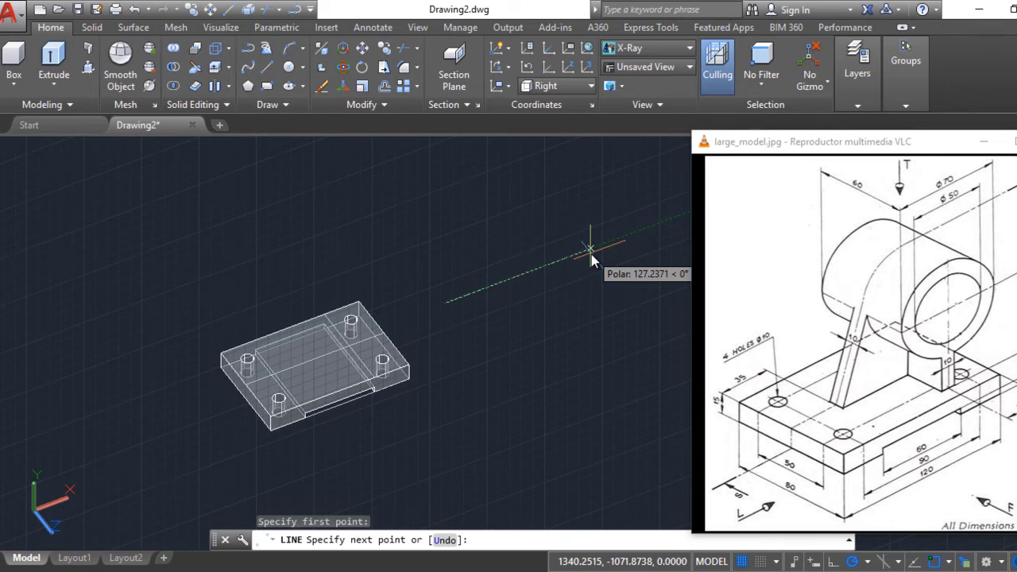
text(60)
key(Return)
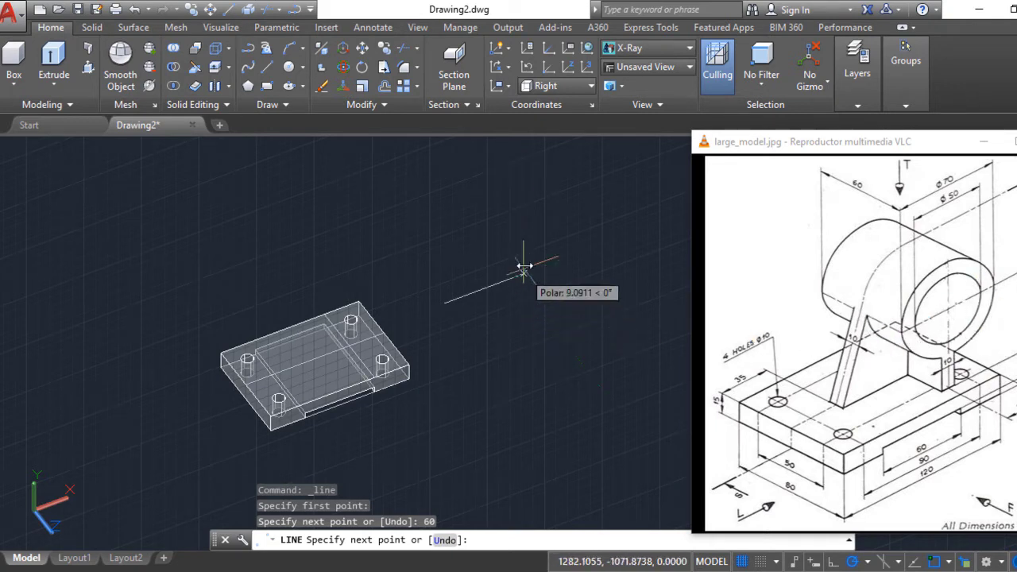
text(60)
key(Return)
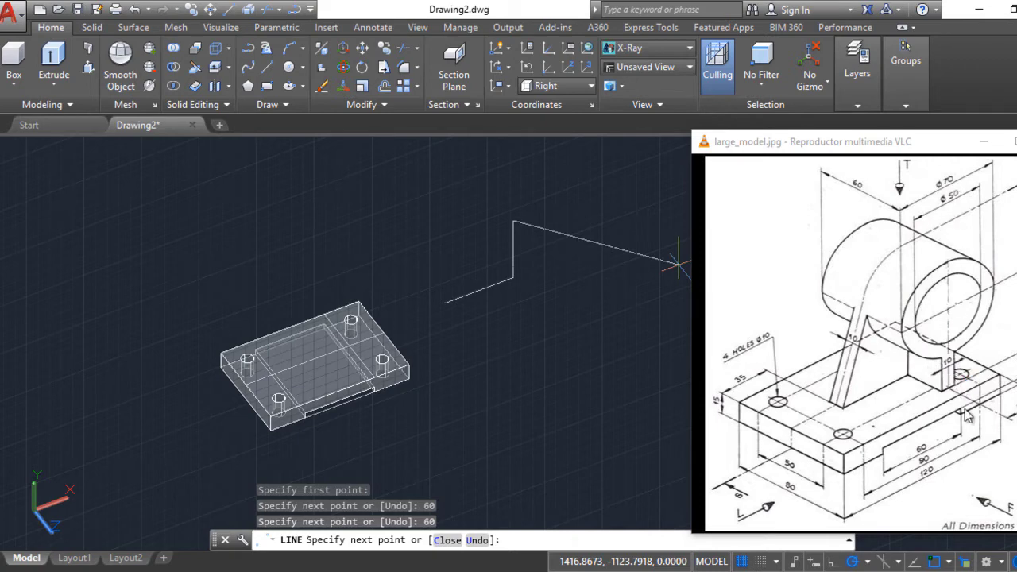
text(40)
key(Return)
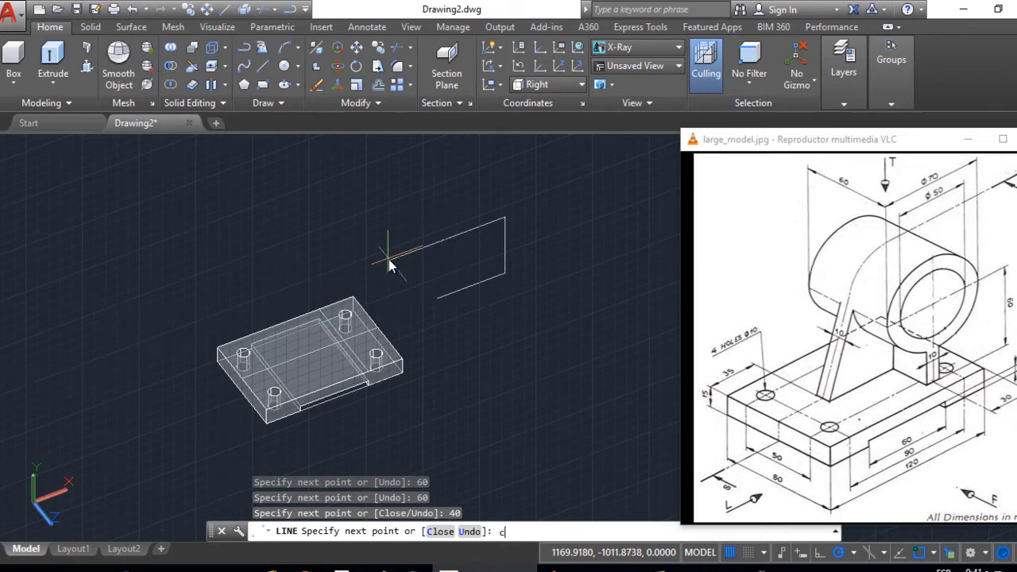
text(c)
key(Return)
key(Escape)
click(477, 229)
key(Escape)
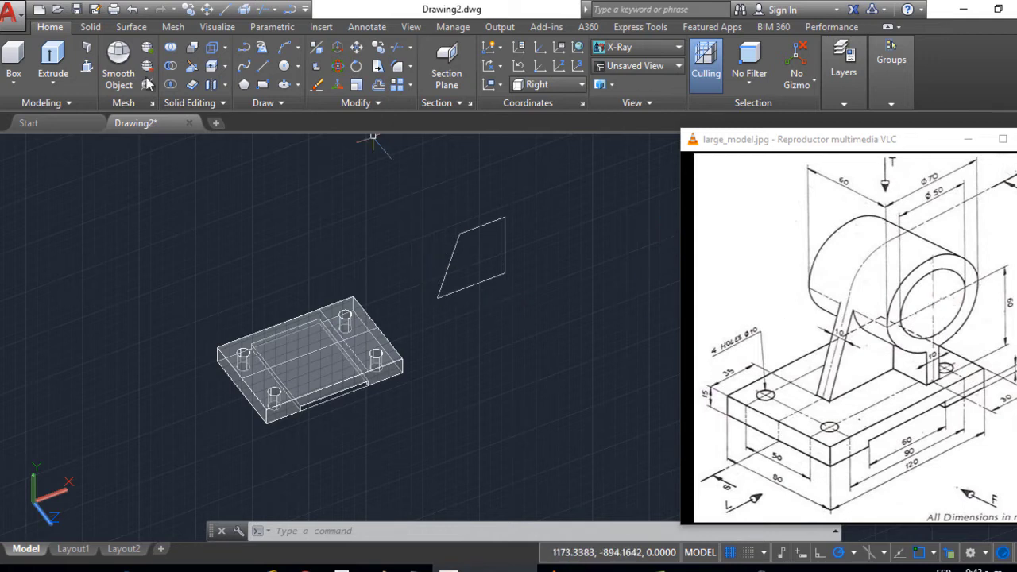
- Draw a line from the outline's upper corner 5 mm along the top edge, then about 49 mm straight up
click(268, 63)
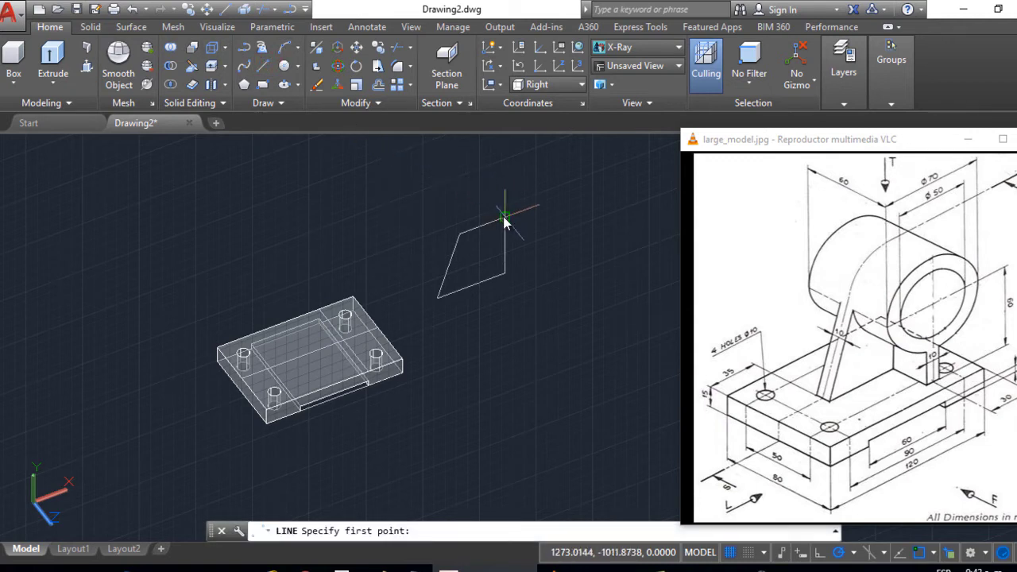
click(505, 217)
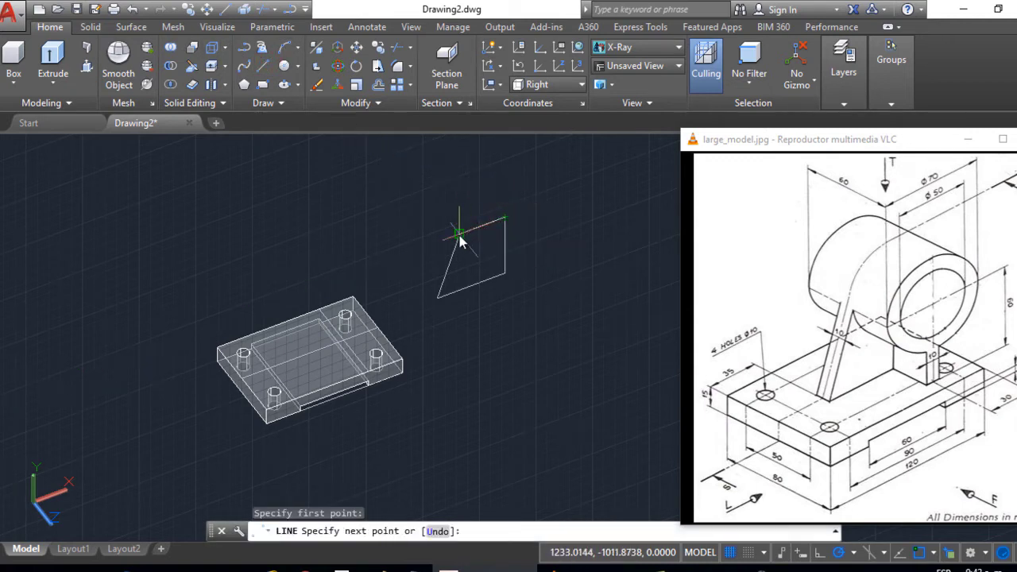
text(5)
key(Return)
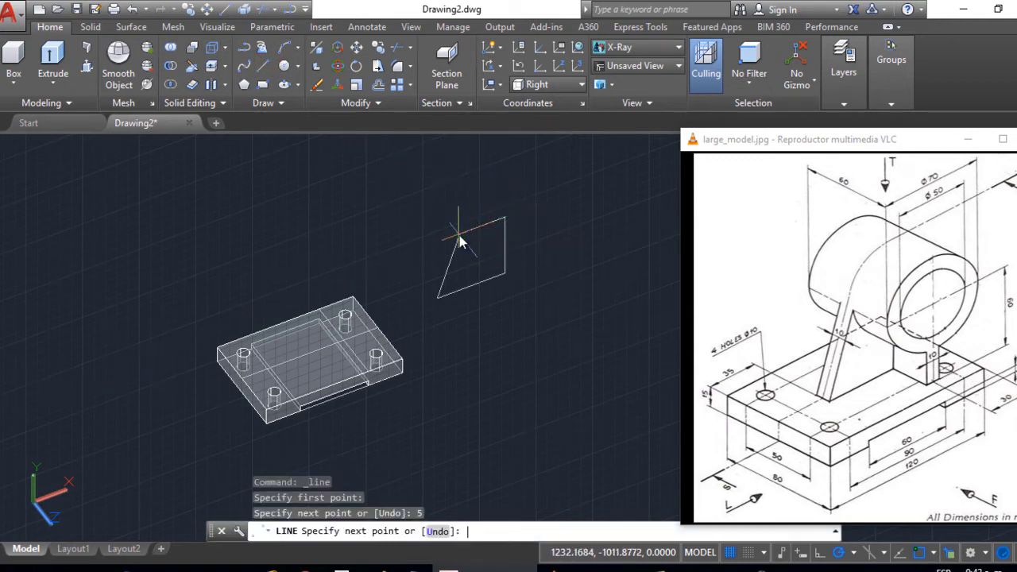
click(500, 173)
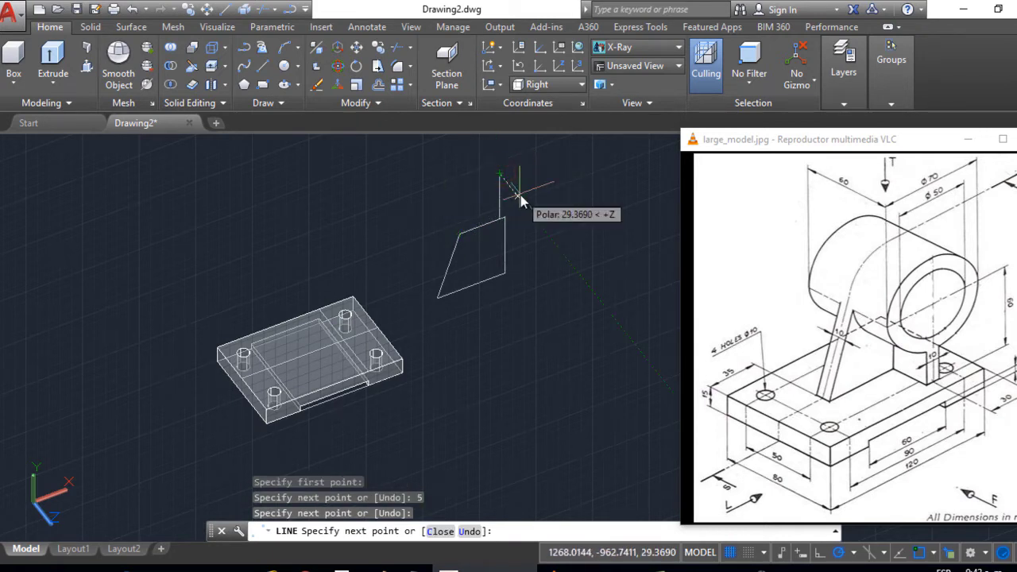
key(Return)
- Draw a circle of radius 35 mm centred 5 mm in from the corner, at the foot of the upright line
click(283, 66)
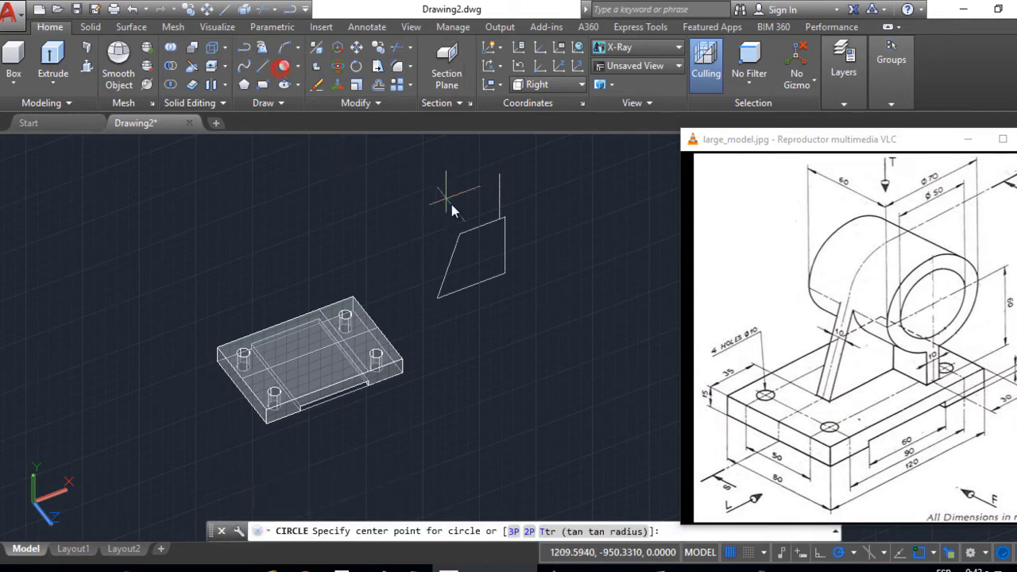
scroll(492, 225, up, 2)
click(512, 221)
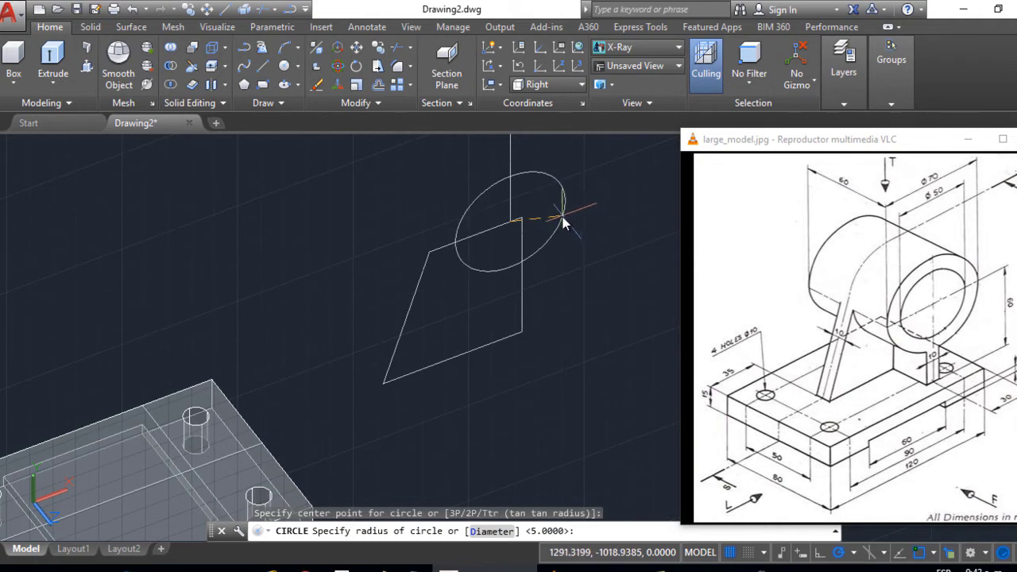
text(35)
key(Return)
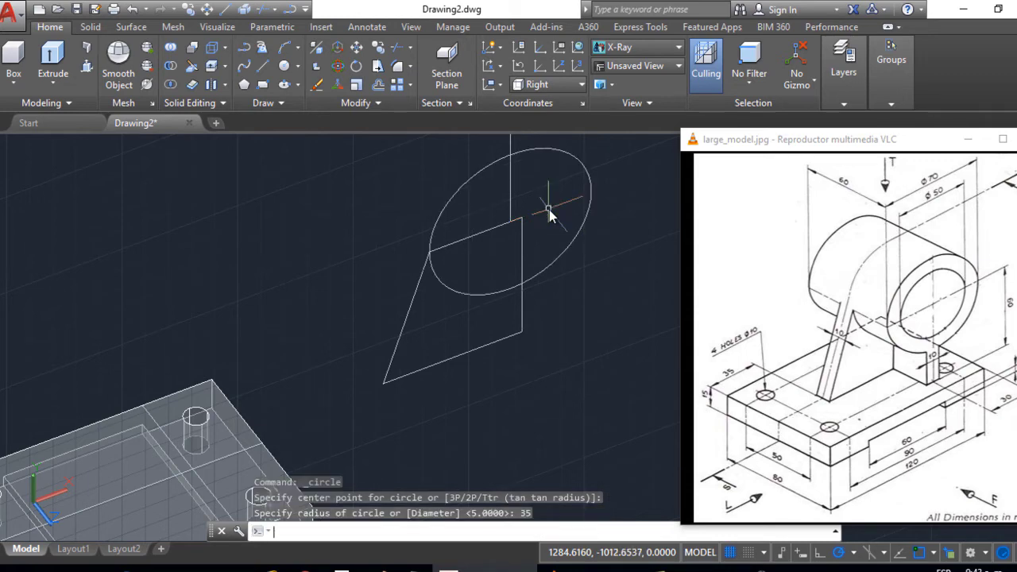
scroll(444, 243, up, 3)
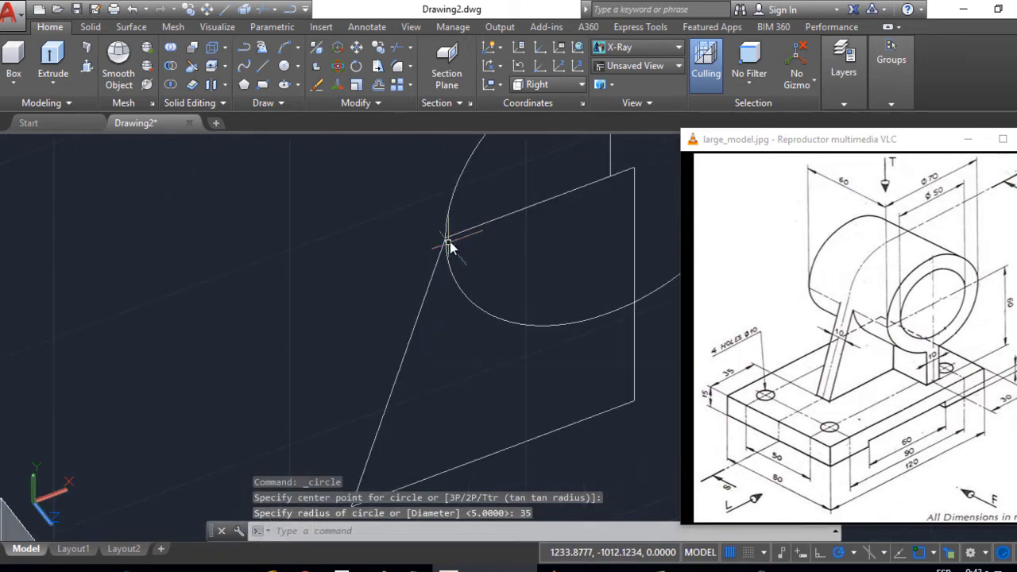
scroll(436, 253, down, 3)
key(Escape)
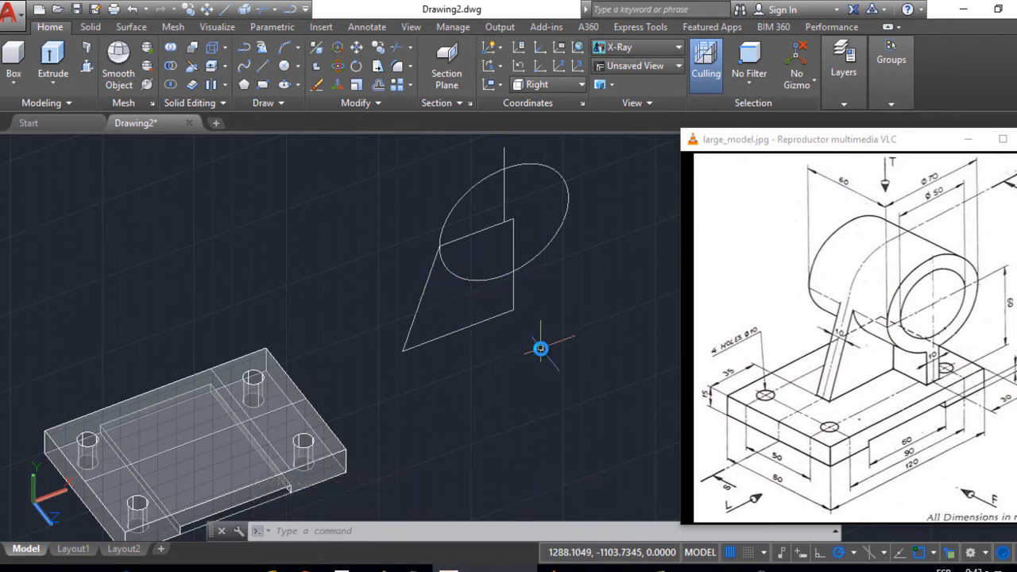
- Create a boundary polyline with BPOLY from the area of the outline below the circle
text(bpoly)
key(Return)
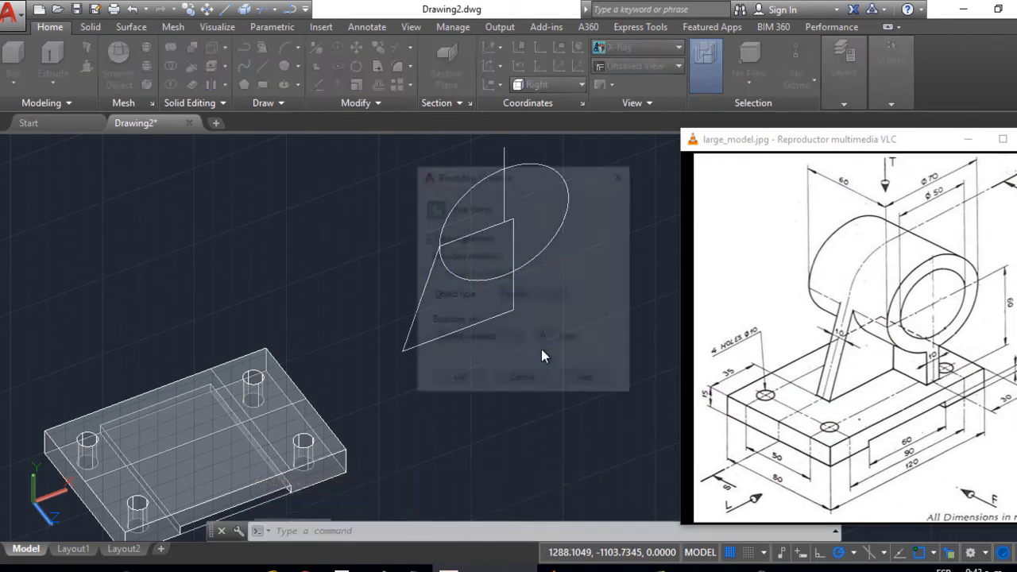
click(434, 210)
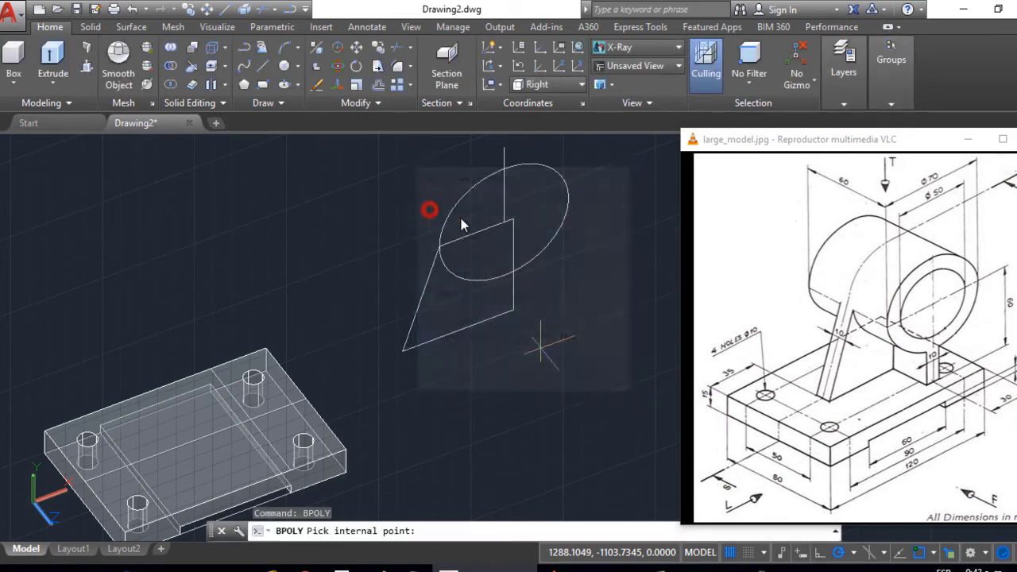
click(457, 310)
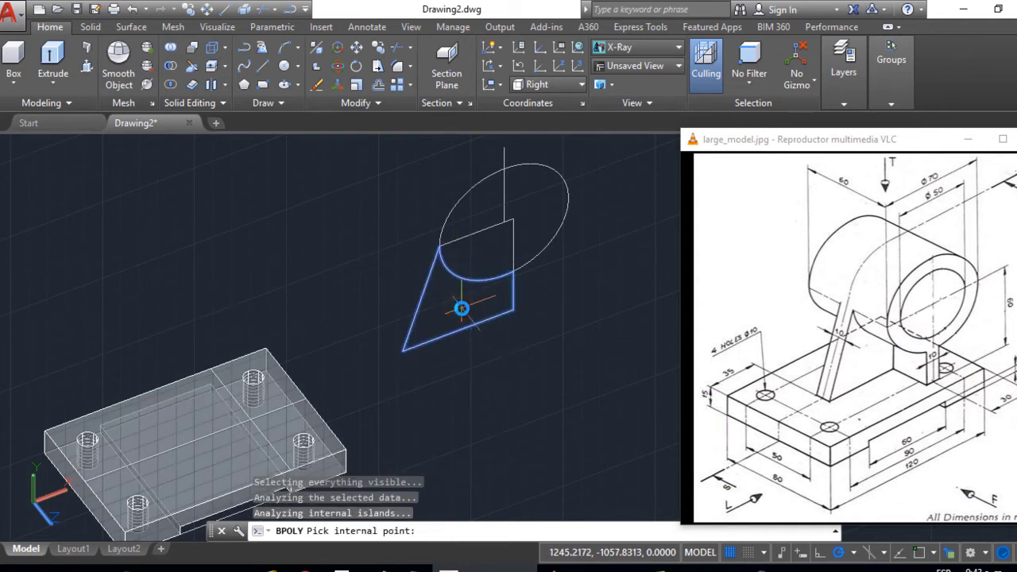
key(Return)
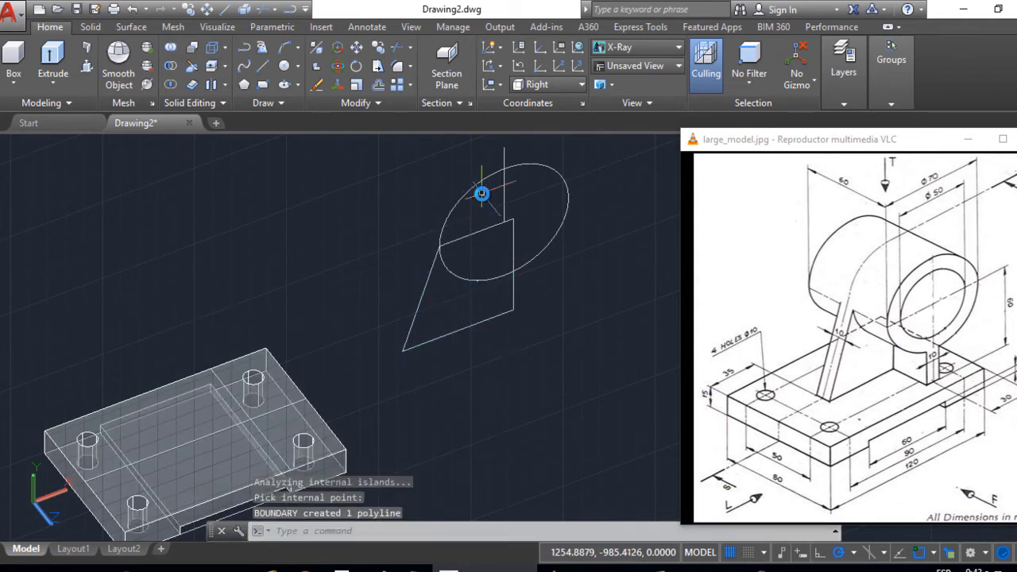
key(Escape)
- Erase the circle and the construction lines around the arc-topped profile, and check that the profile selects as one object
click(558, 250)
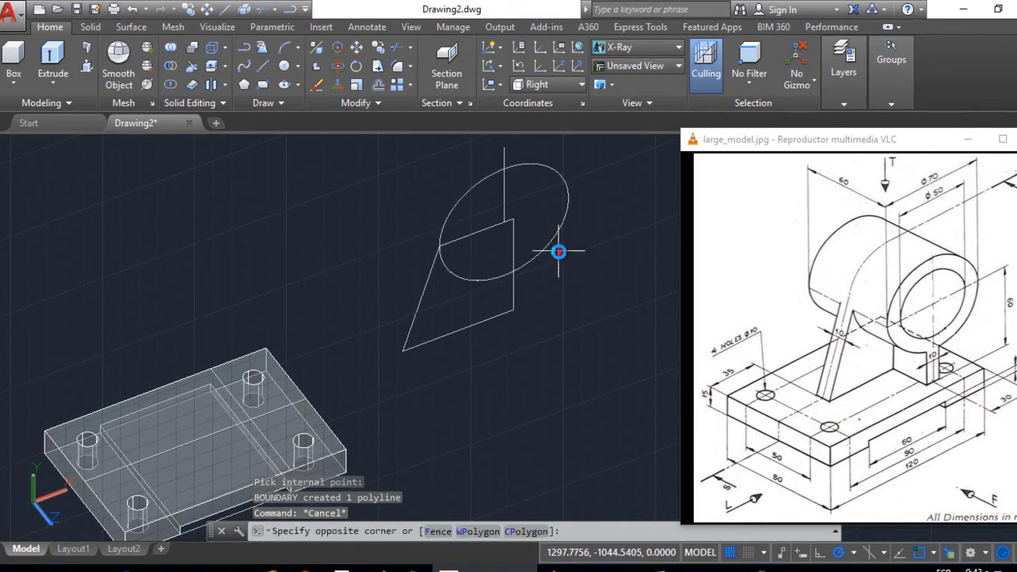
click(474, 171)
key(Delete)
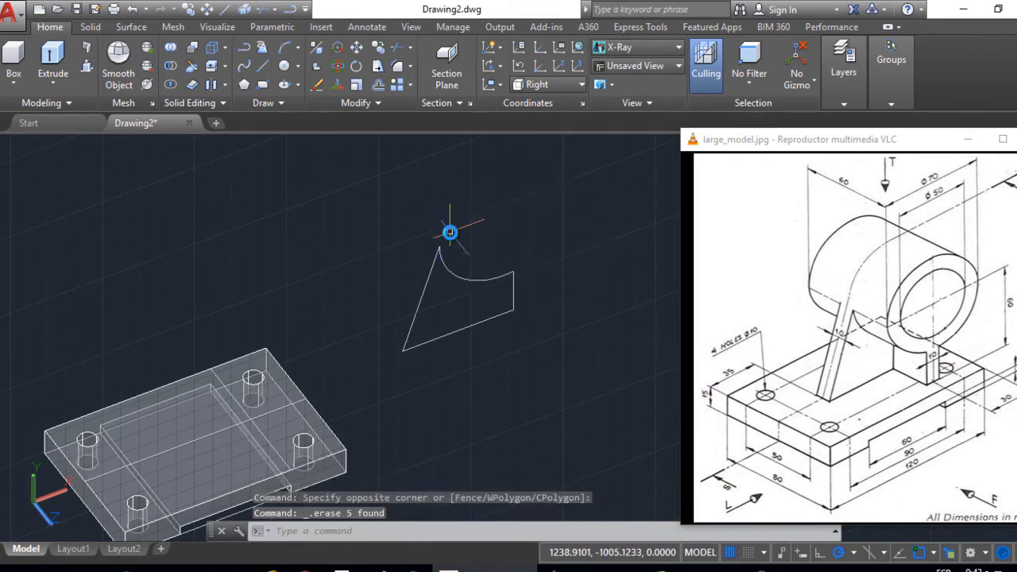
click(469, 281)
key(Escape)
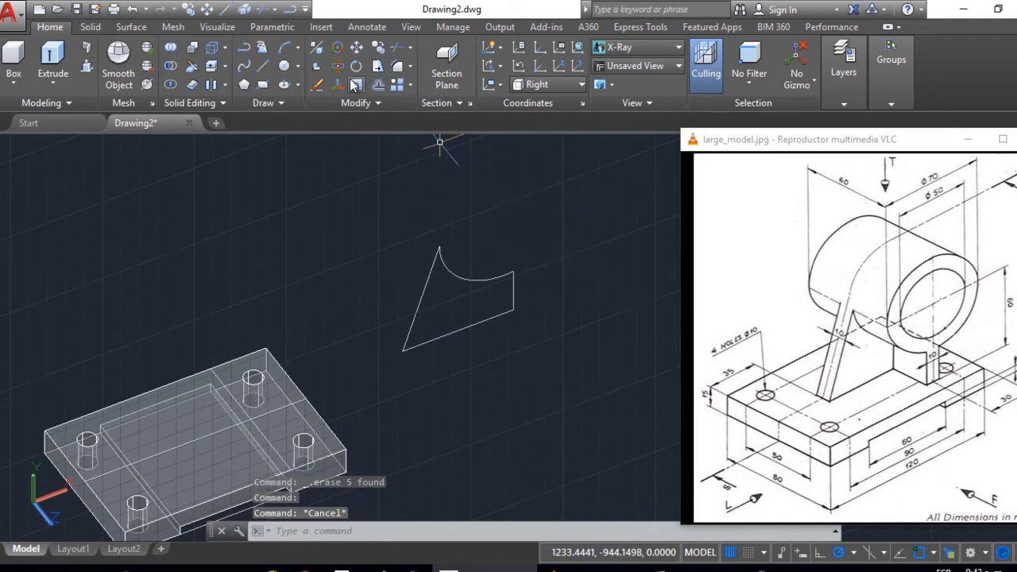
- Extrude the arc-topped support profile 10 mm towards the front
click(52, 58)
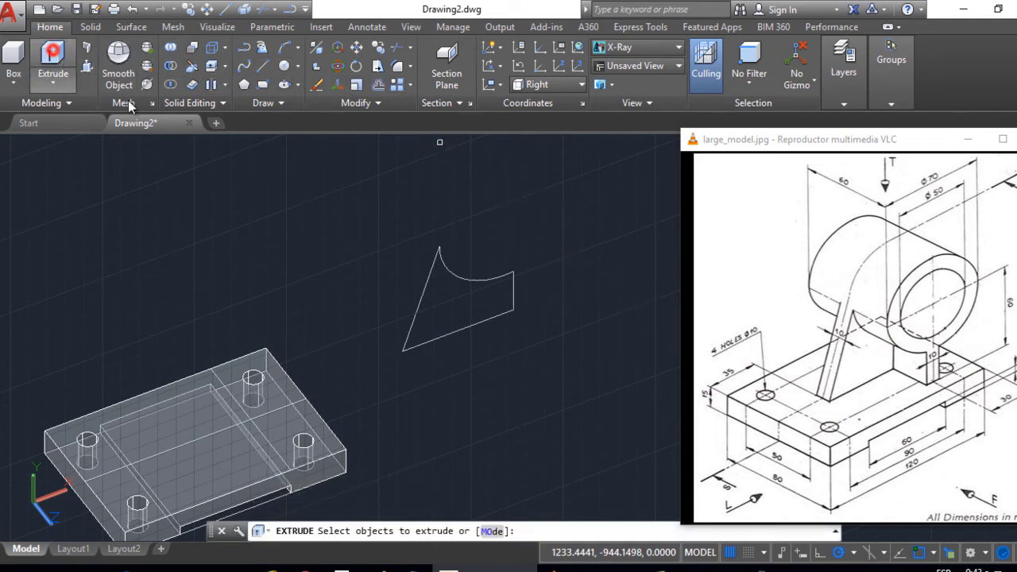
click(463, 282)
key(Return)
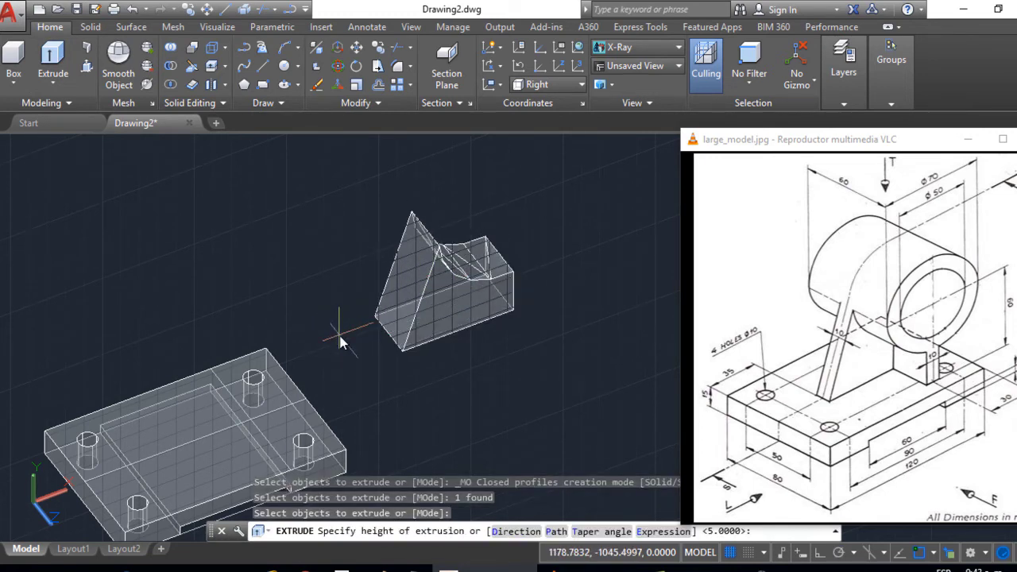
text(10)
key(Return)
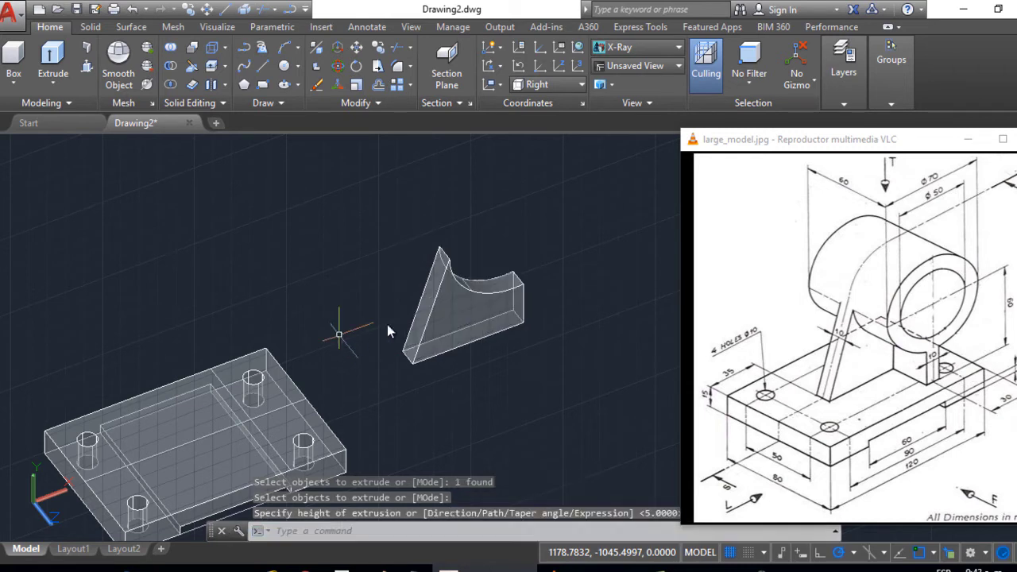
middle_drag(462, 295, 426, 298)
key(Escape)
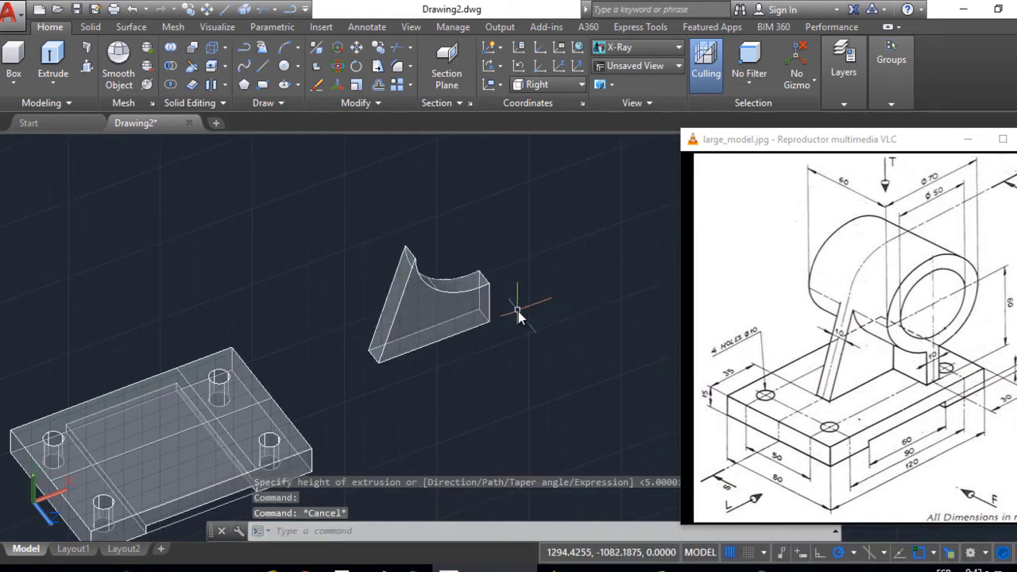
- Draw a closed rectangular polyline 10 mm wide and 35 mm high, starting at the lower front corner of the arc-topped support's short end
middle_drag(518, 312, 488, 286)
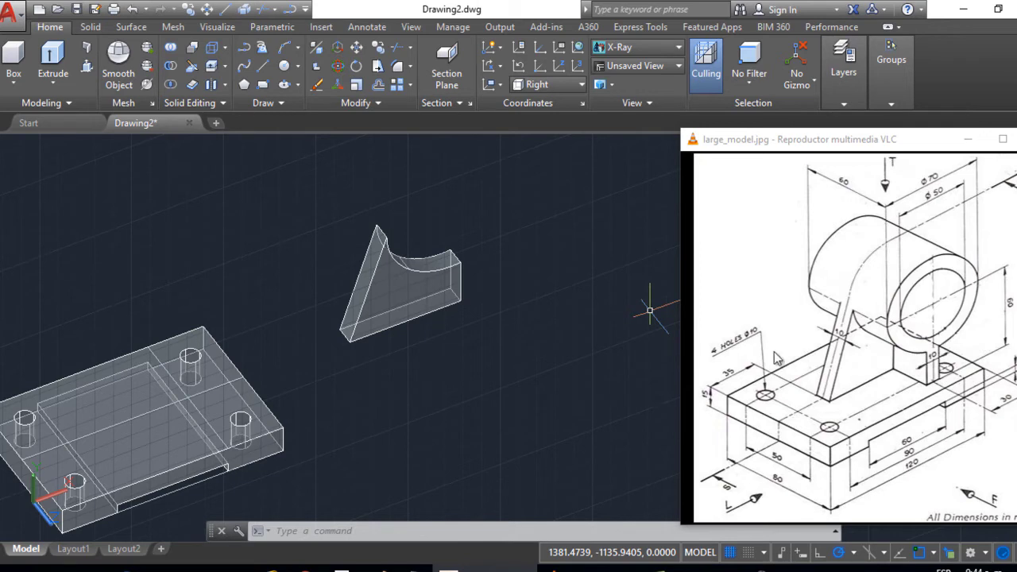
middle_drag(491, 268, 436, 292)
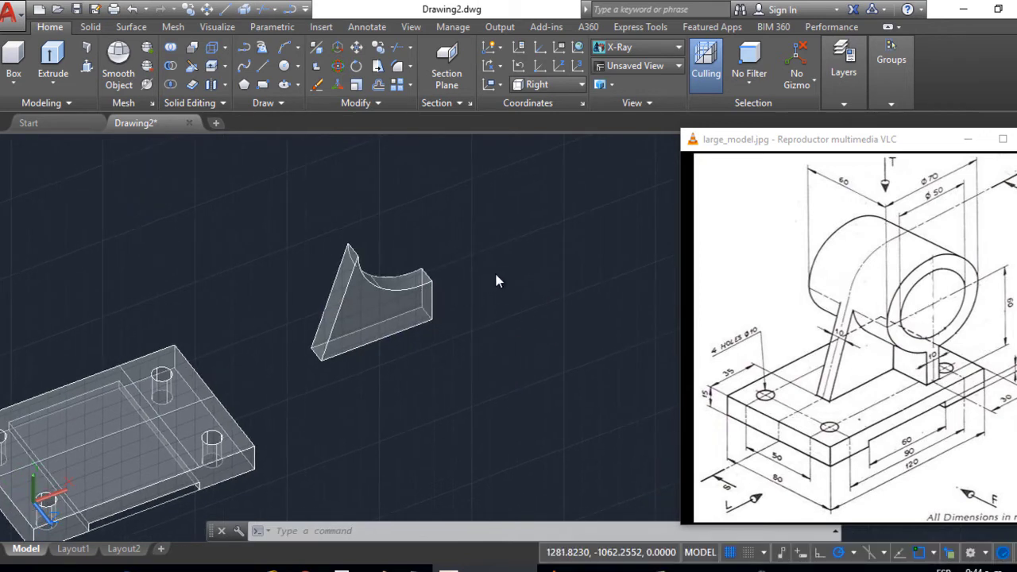
click(247, 50)
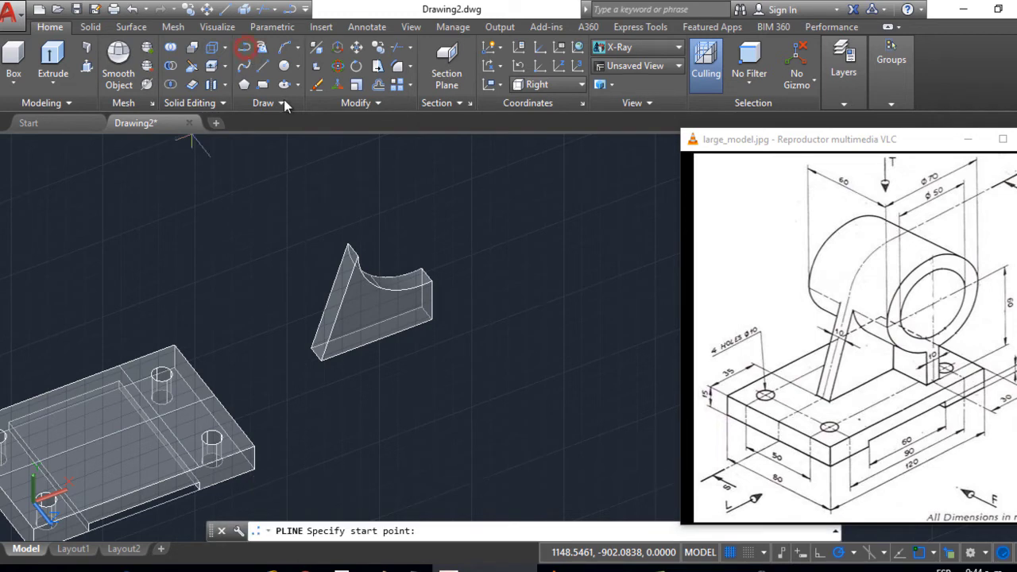
click(433, 321)
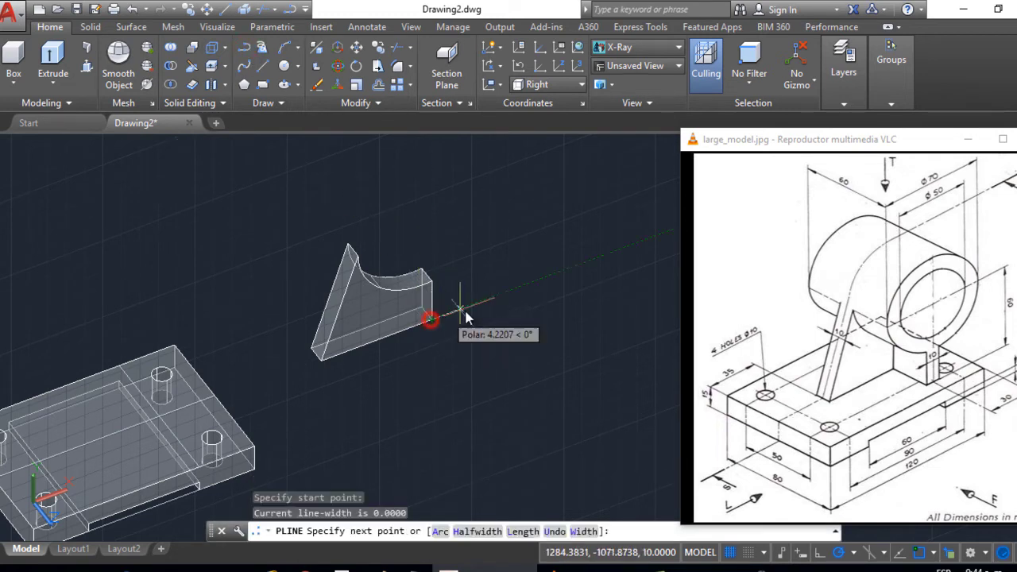
text(10)
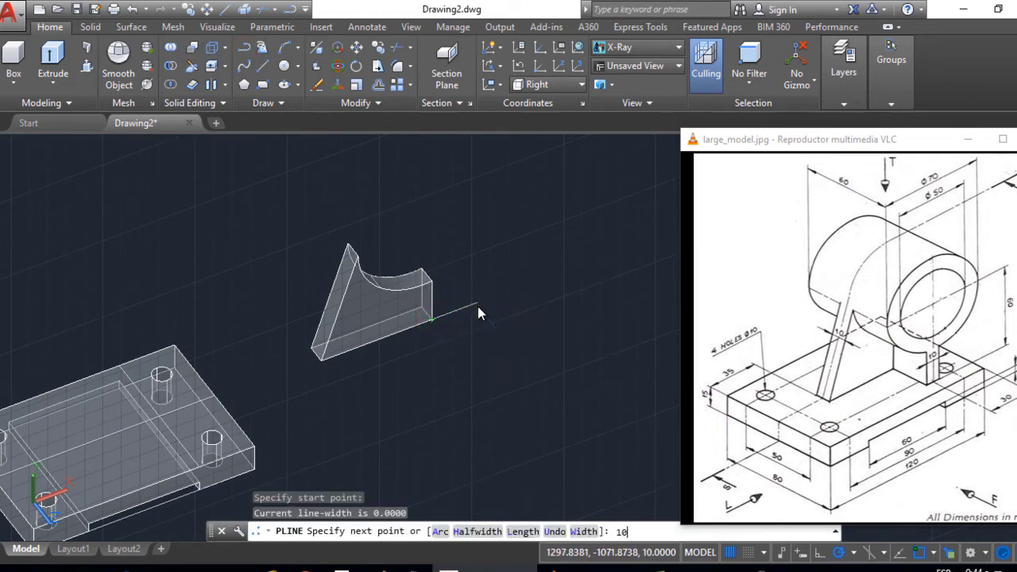
key(Return)
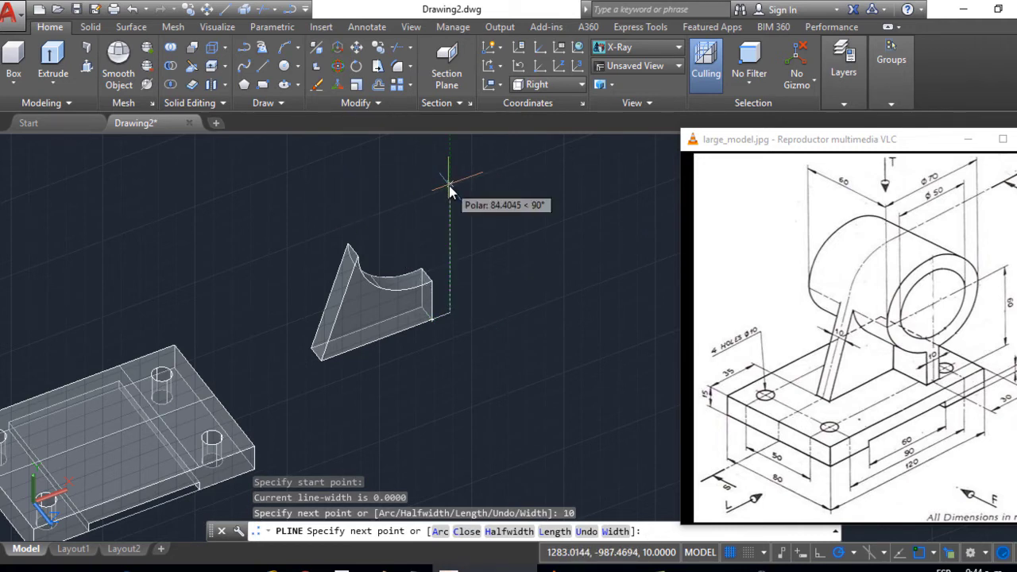
text(35)
key(Return)
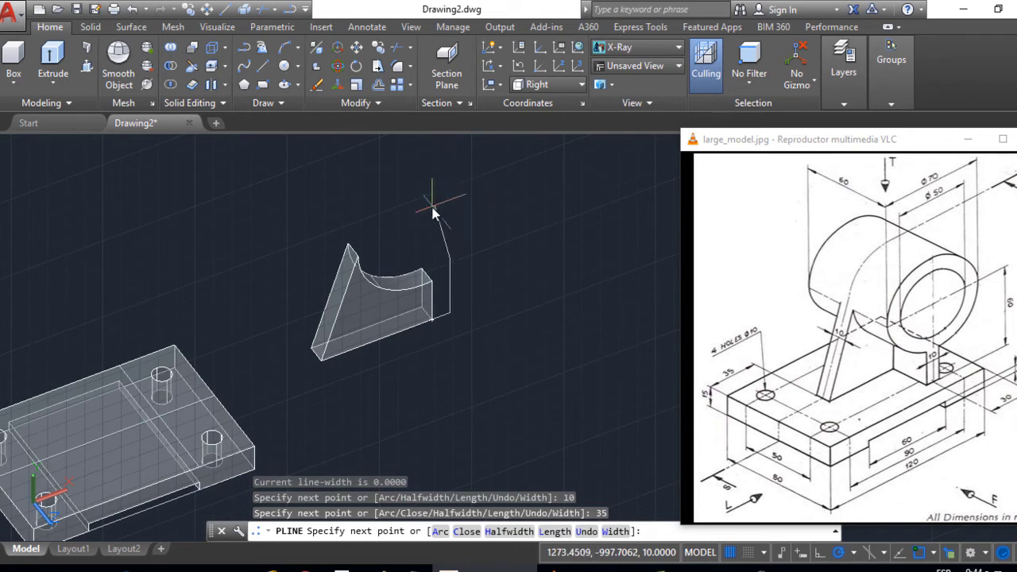
scroll(439, 278, up, 3)
scroll(439, 271, up, 1)
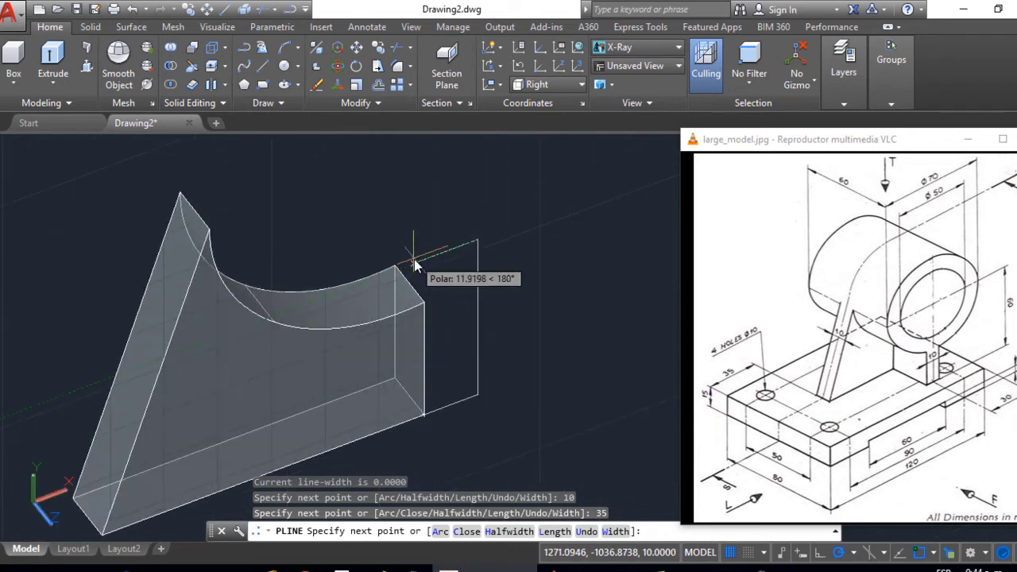
text(10)
key(Return)
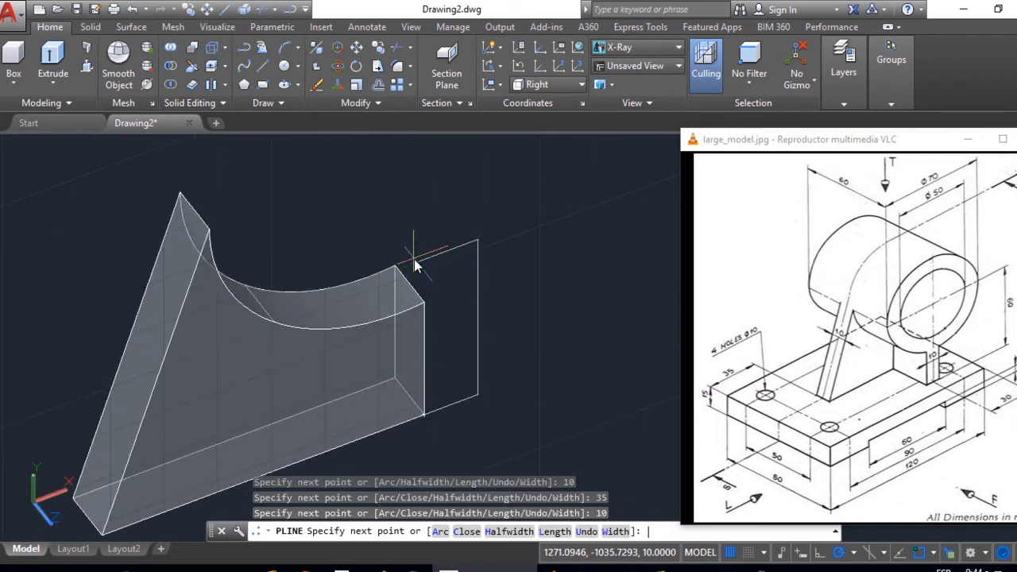
text(c)
key(Return)
scroll(465, 262, down, 3)
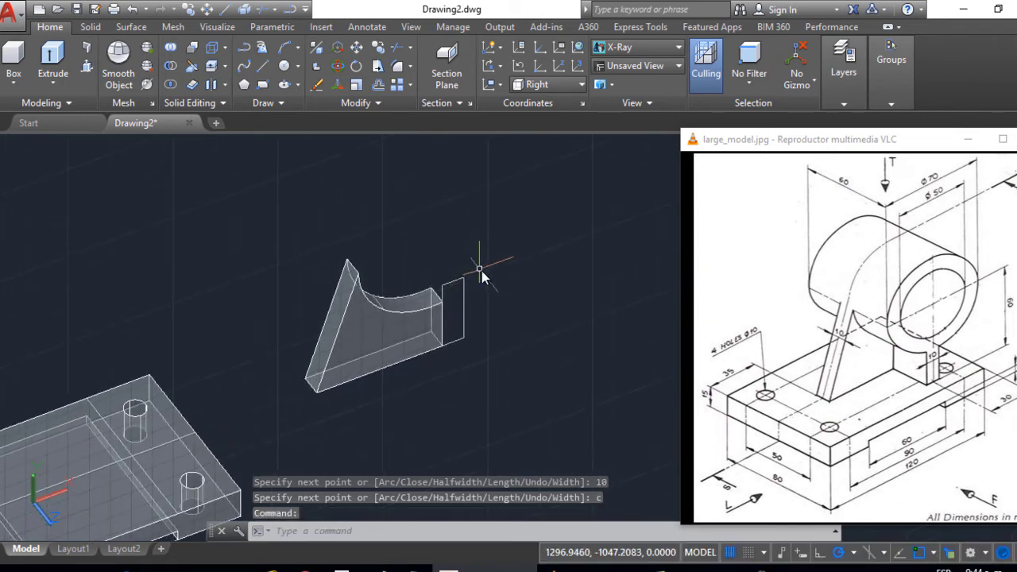
scroll(469, 270, up, 1)
key(Escape)
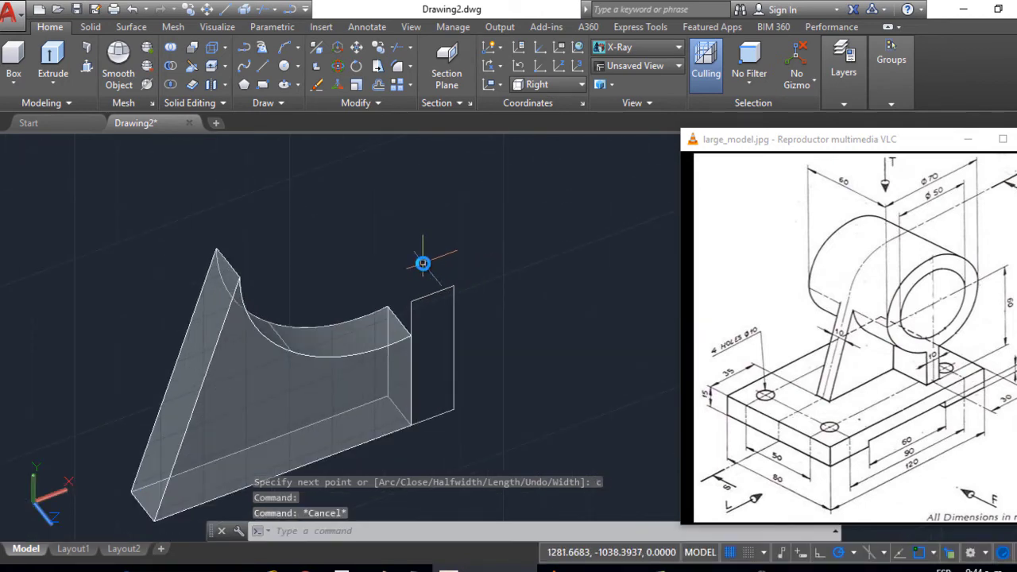
- Extrude the 10 by 35 mm rectangle 60 mm towards the front into a solid block
click(53, 57)
click(438, 295)
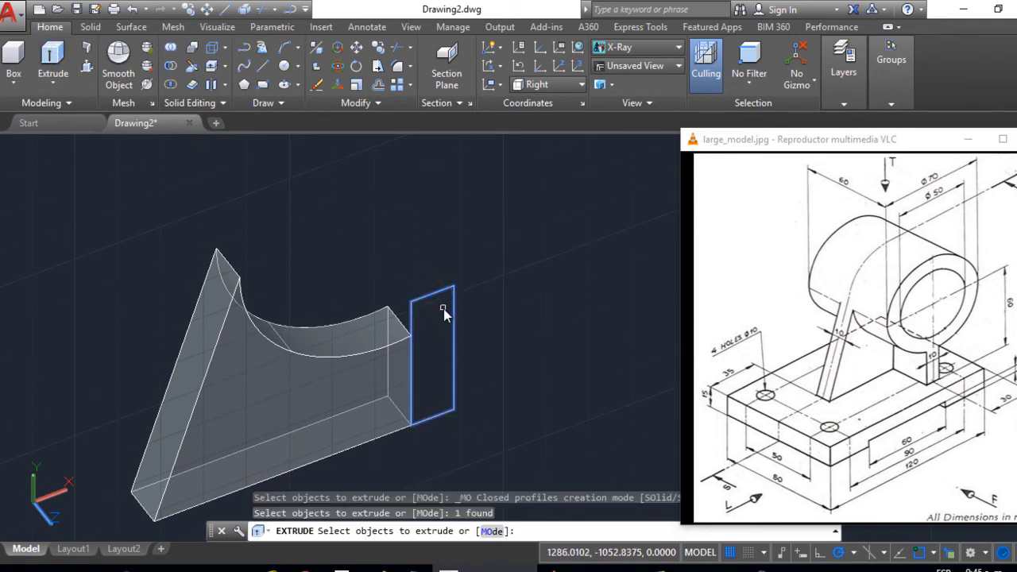
key(Return)
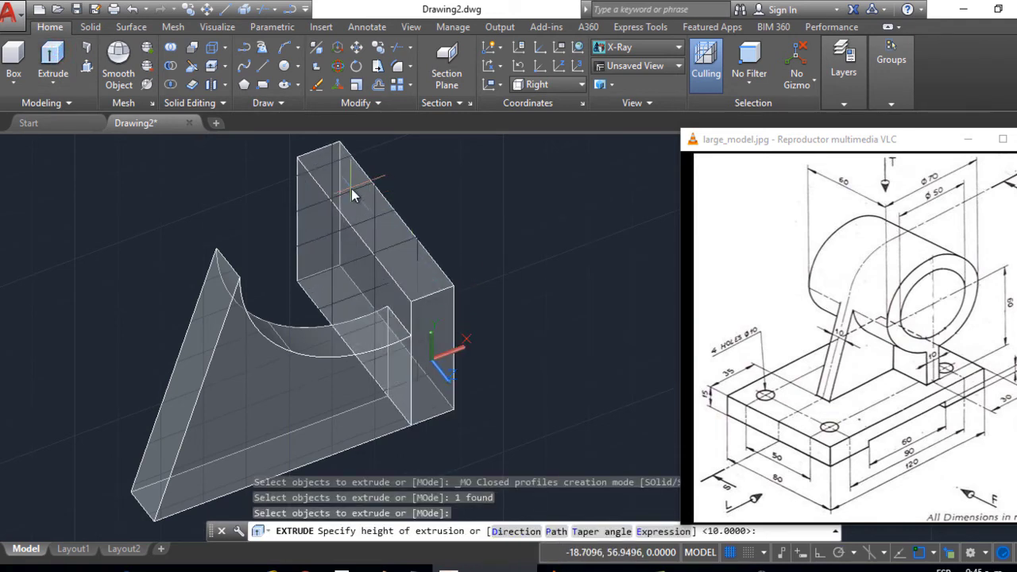
text(60)
key(Return)
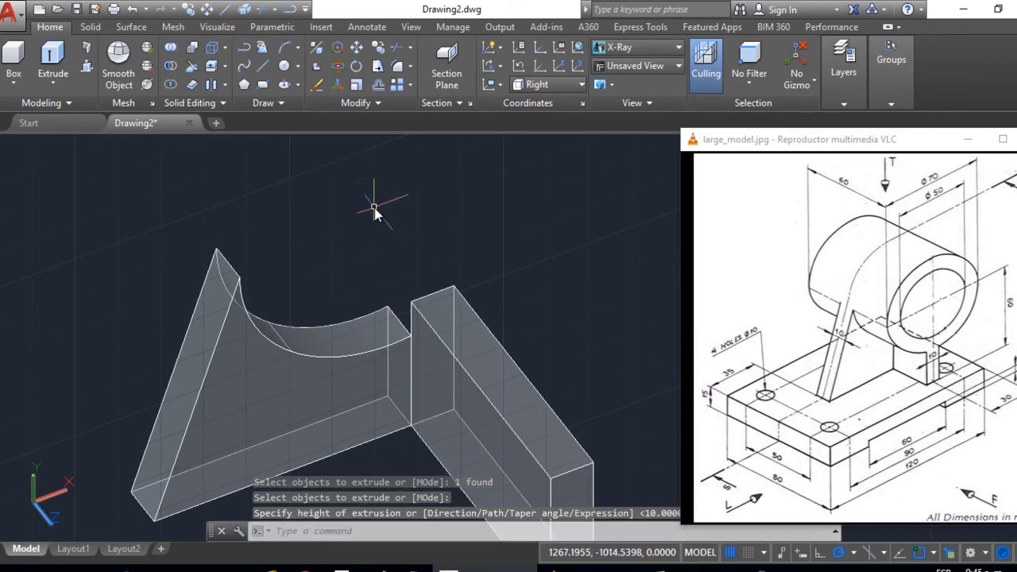
- Move the block so the midpoint of its inner bottom long edge meets the midpoint of the support's bottom end edge
shift+middle_drag(405, 220, 448, 318)
click(356, 47)
click(441, 311)
key(Return)
click(441, 422)
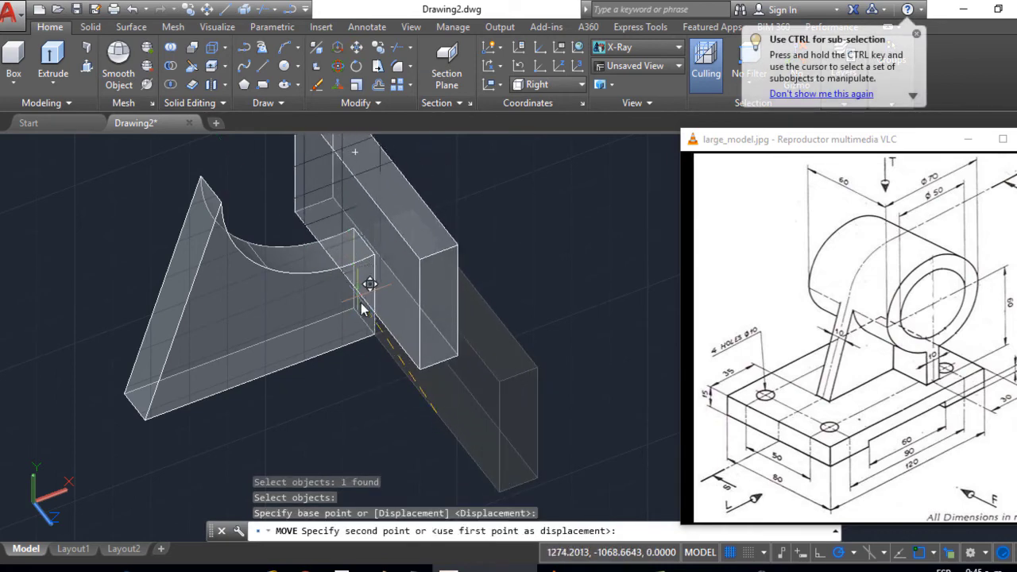
scroll(355, 350, up, 5)
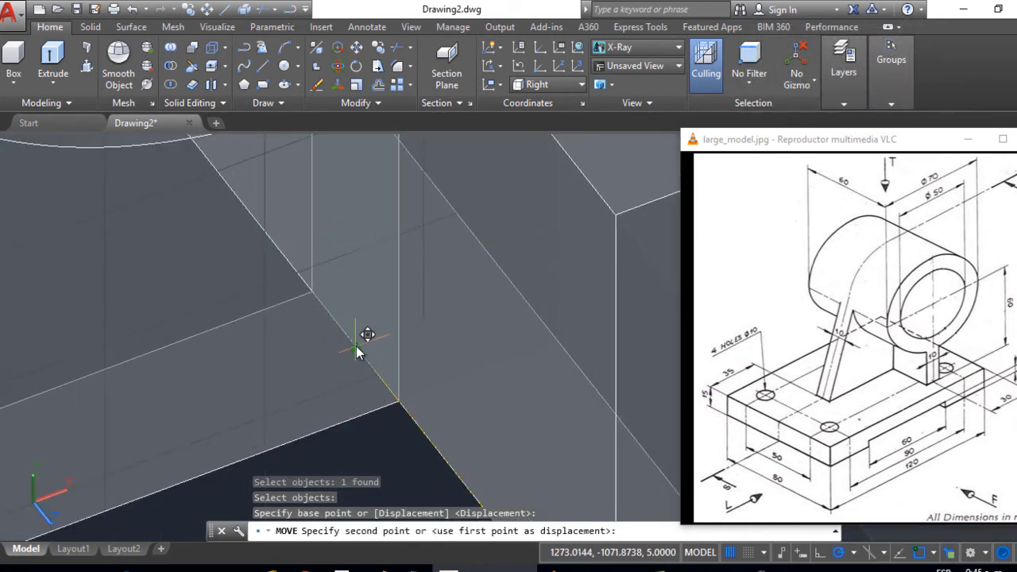
click(357, 346)
scroll(425, 306, down, 5)
scroll(419, 330, up, 2)
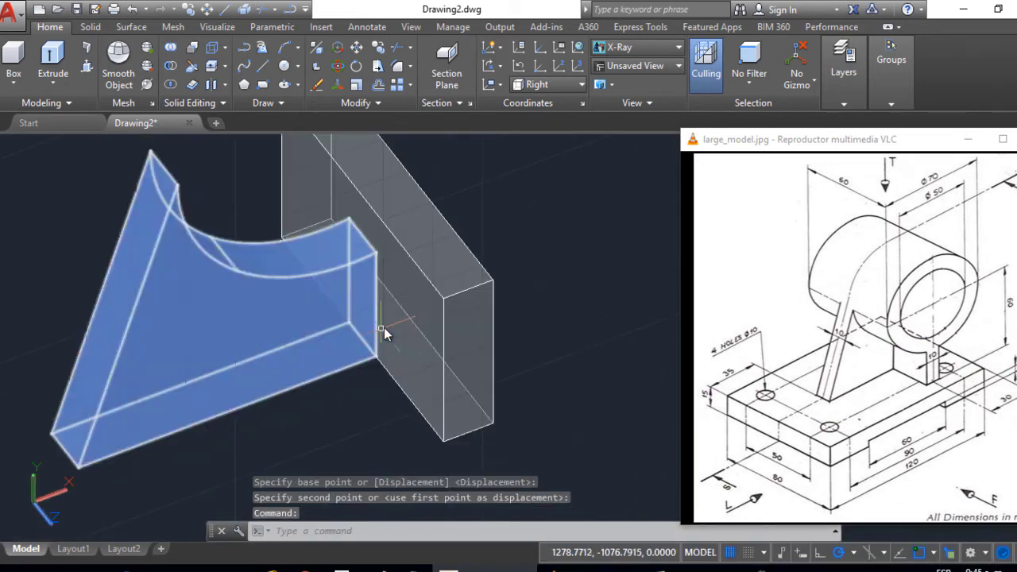
- Move the block inward so the midpoint of its outer bottom long edge lands on the midpoint of the support's bottom end edge
click(416, 408)
click(344, 48)
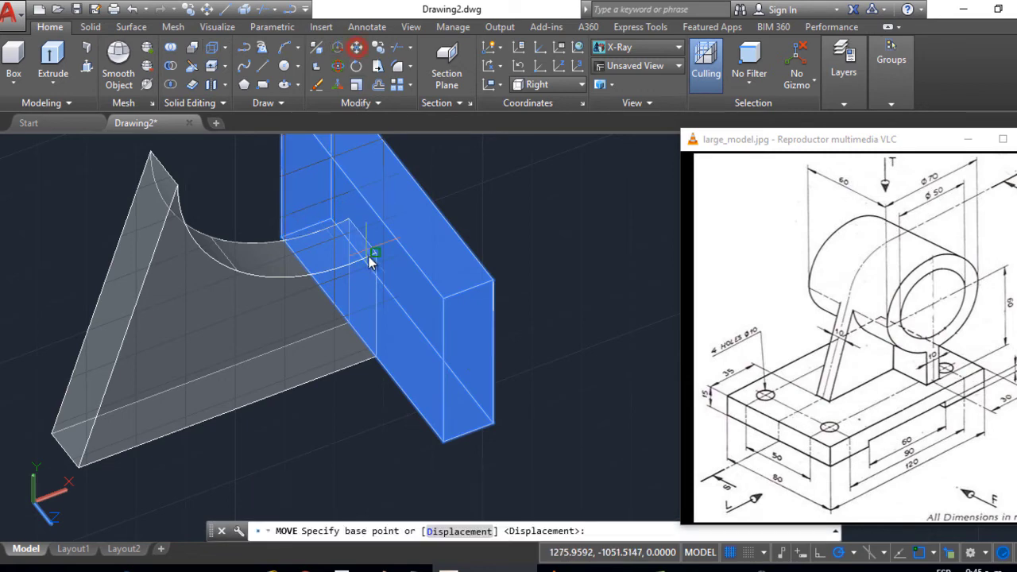
click(413, 323)
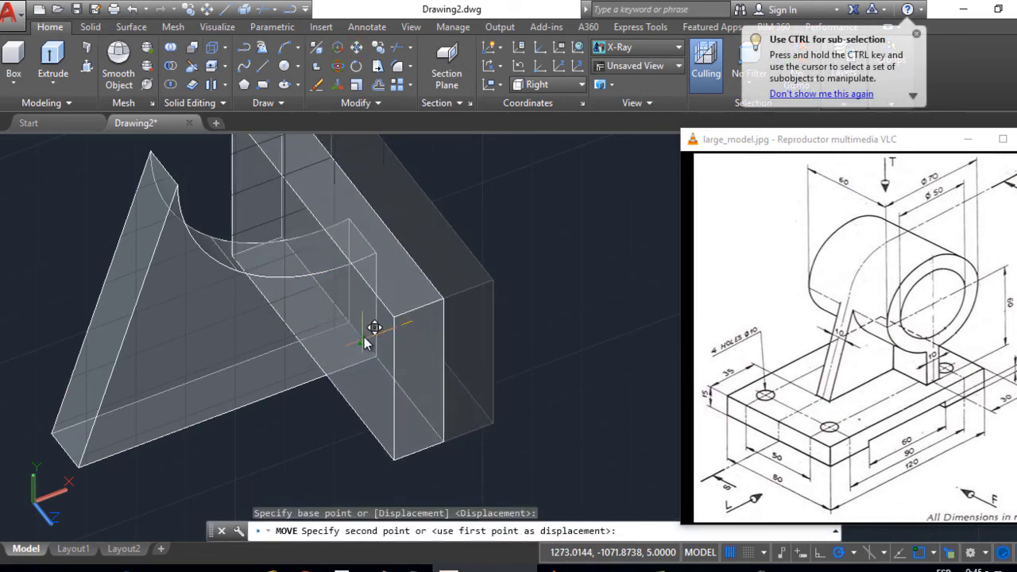
click(364, 342)
scroll(357, 268, down, 2)
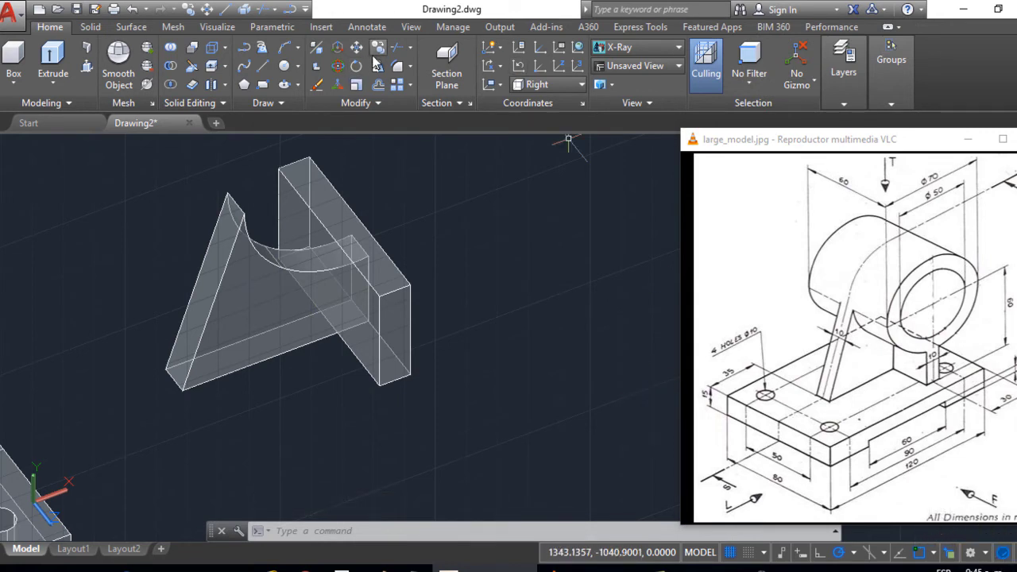
- Draw a circle of radius 25 mm centred on the midpoint of the block's front top edge
shift+middle_drag(461, 311, 423, 256)
scroll(448, 313, down, 2)
key(Escape)
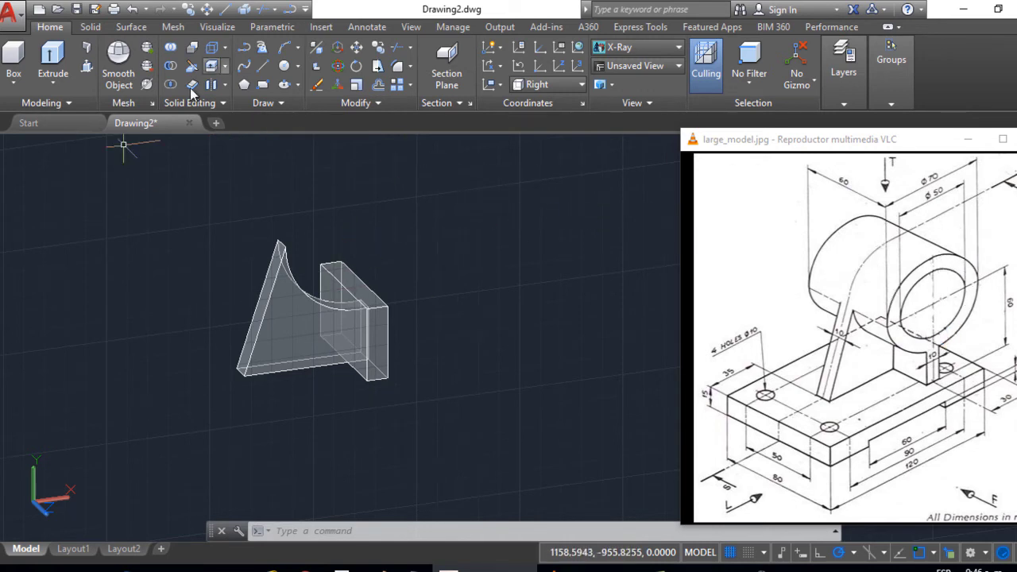
click(284, 66)
scroll(407, 326, up, 5)
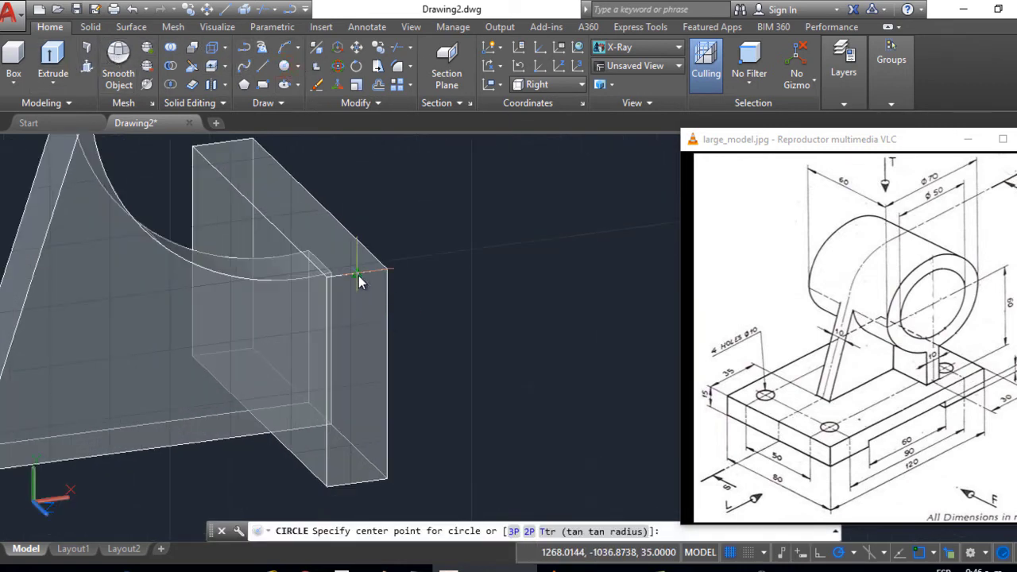
click(358, 277)
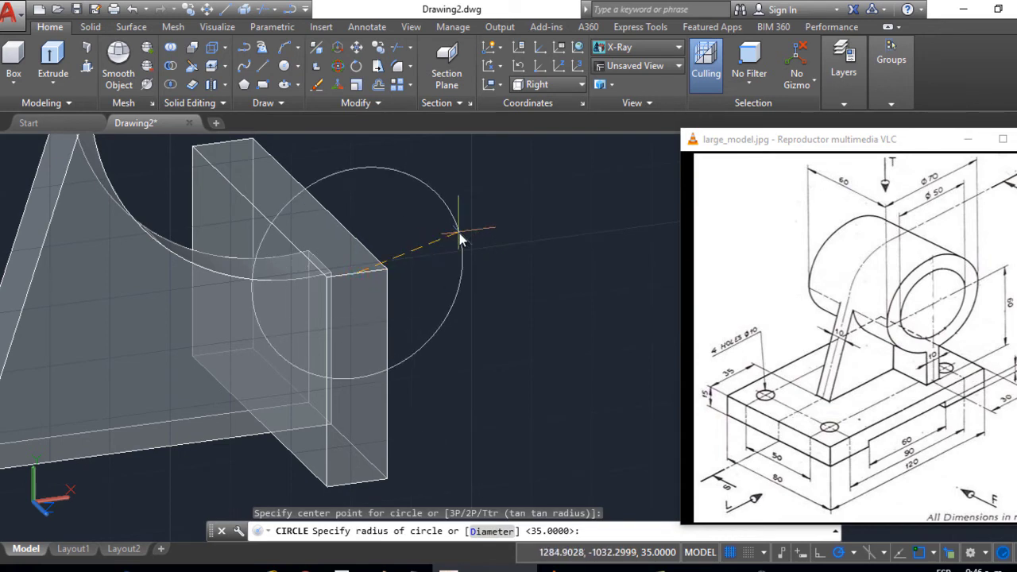
text(25)
key(Return)
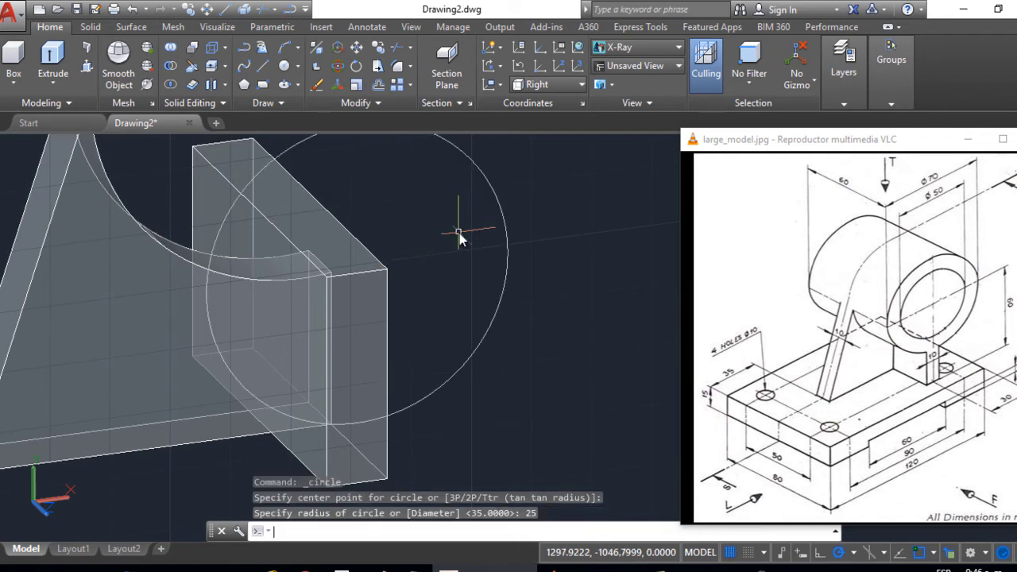
- Move the circle up so its lowest quadrant point sits on the midpoint of the block's front top edge
click(478, 352)
click(475, 354)
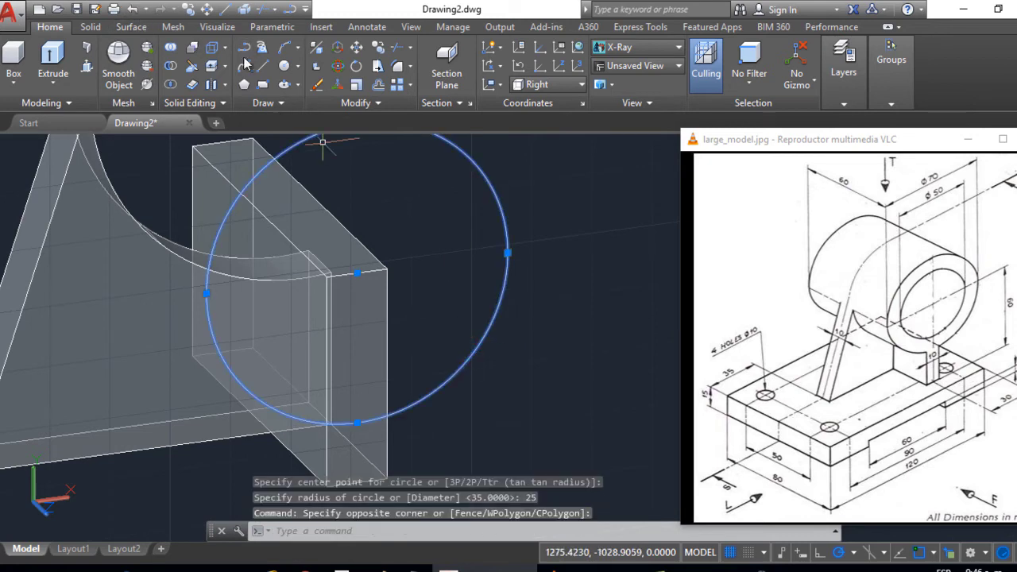
click(356, 48)
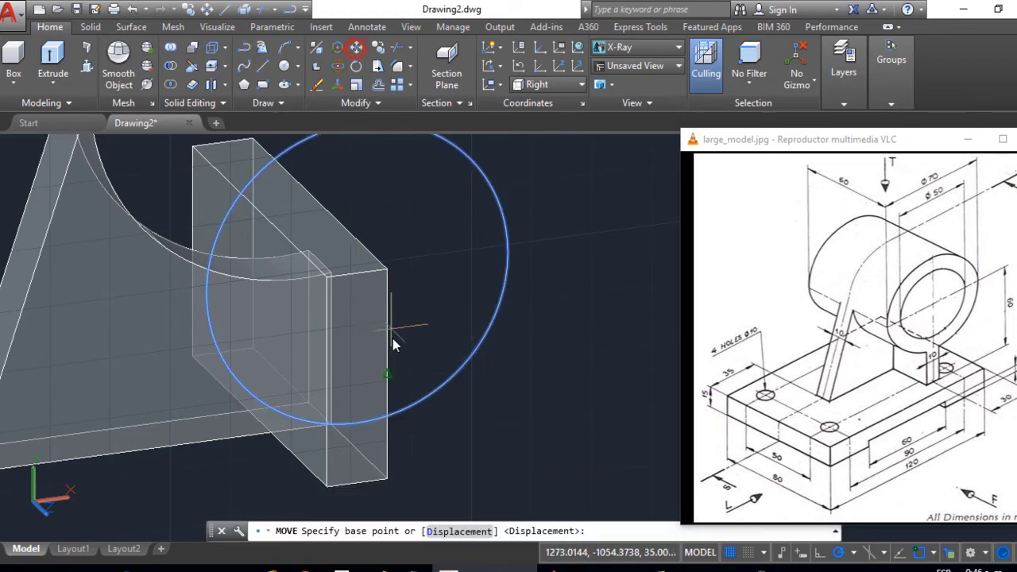
click(356, 425)
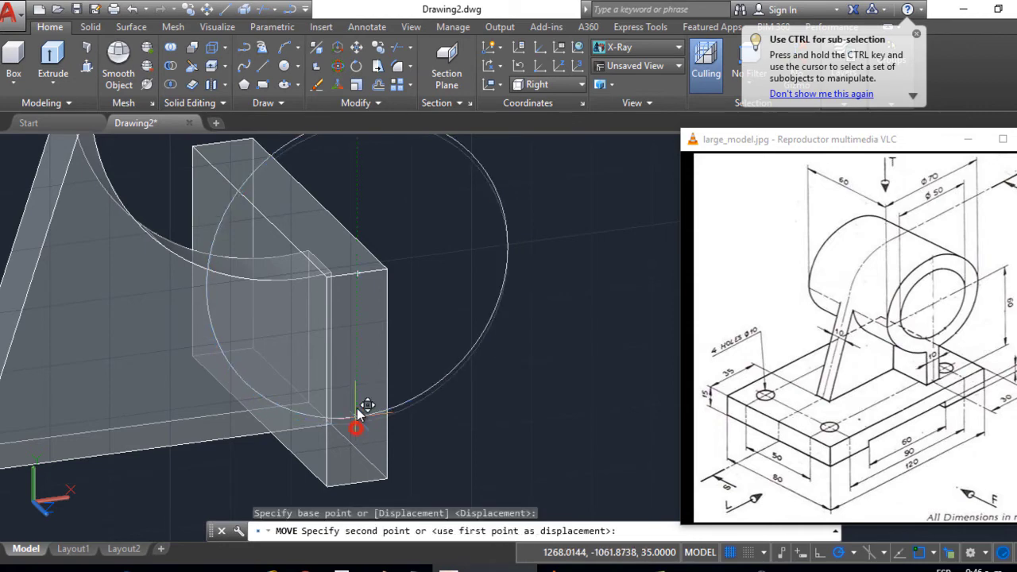
click(356, 276)
scroll(356, 281, down, 6)
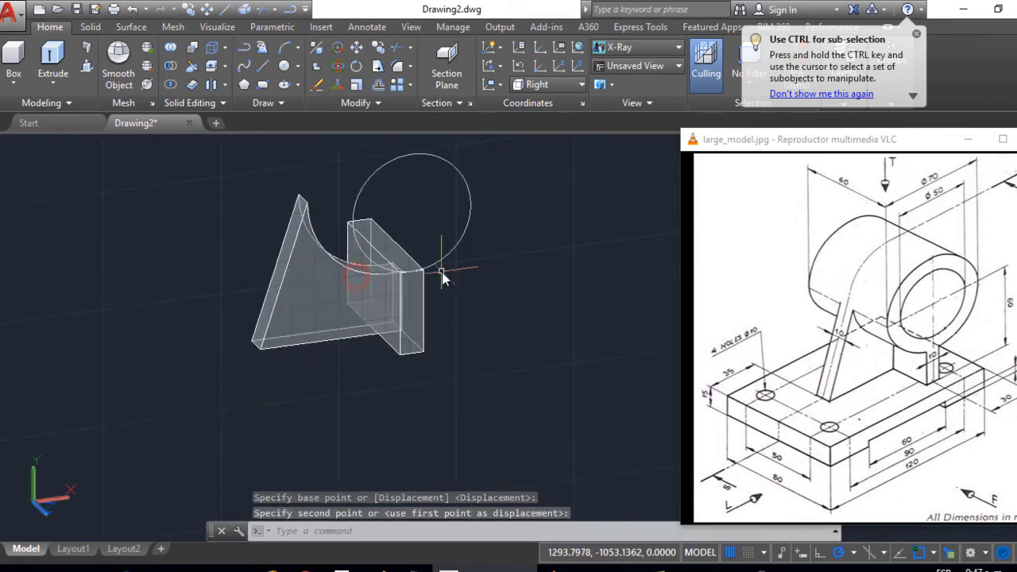
key(Escape)
- Draw a concentric circle of radius 35 mm around the 25 mm radius circle
scroll(499, 257, up, 2)
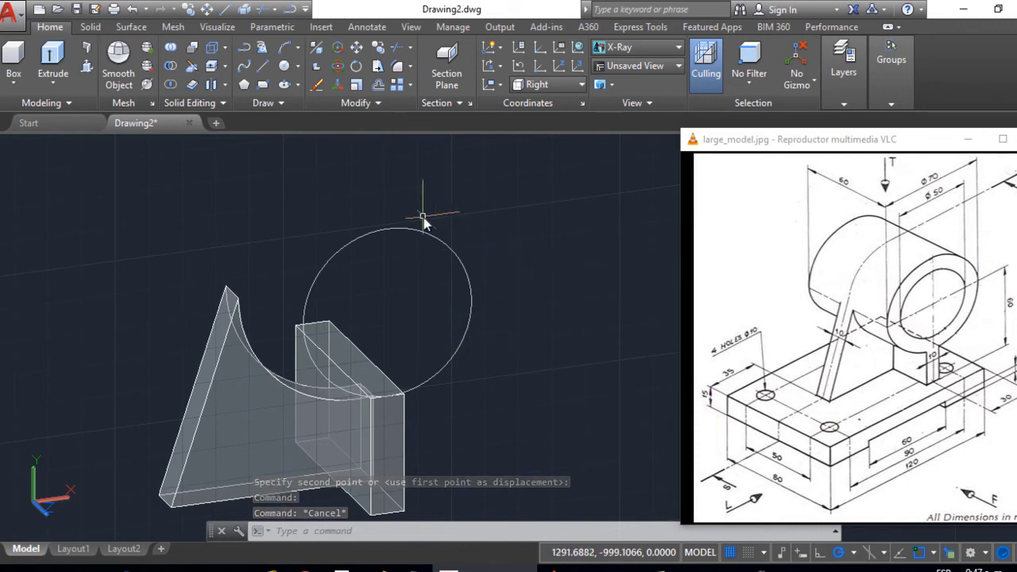
click(289, 70)
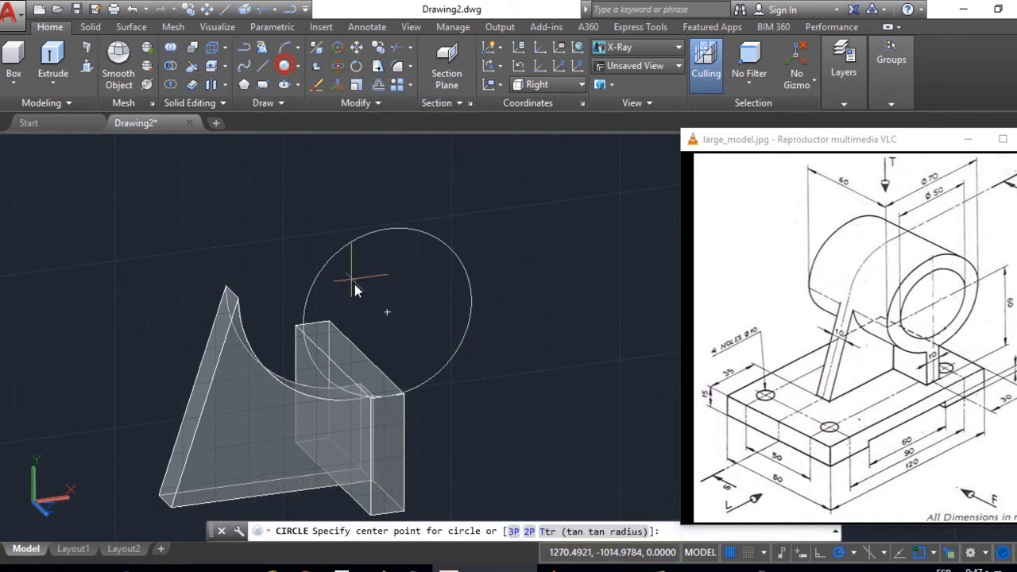
click(388, 313)
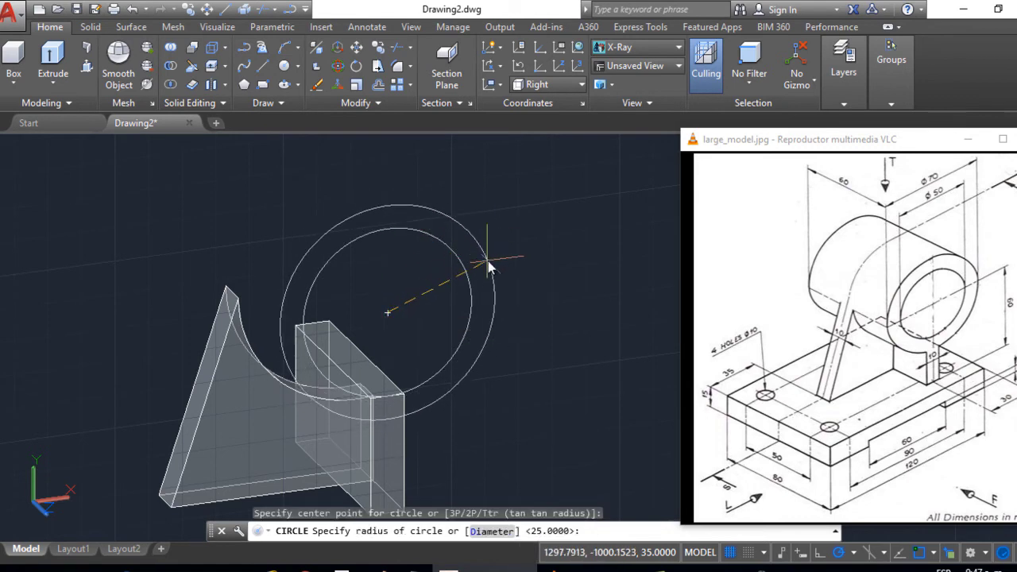
text(35)
key(Return)
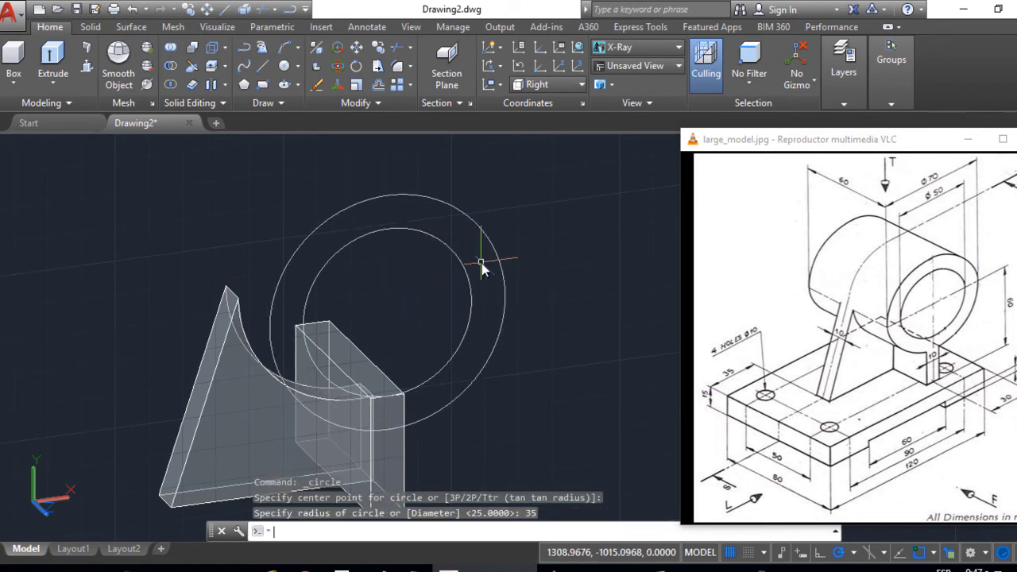
- Move both concentric circles together along the X direction, clear of the supports
shift+middle_drag(483, 265, 434, 291)
click(476, 313)
click(396, 266)
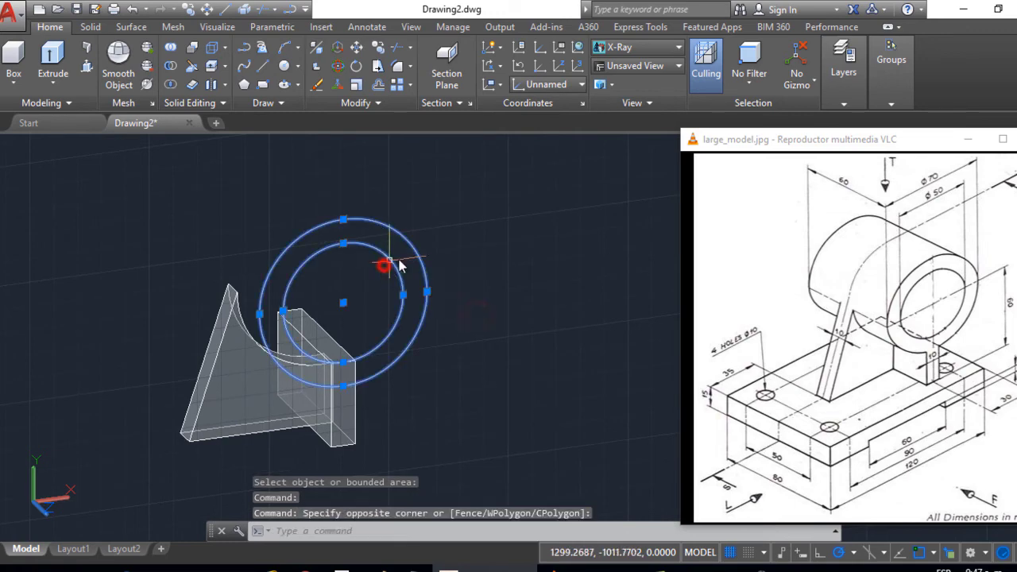
click(355, 49)
click(390, 259)
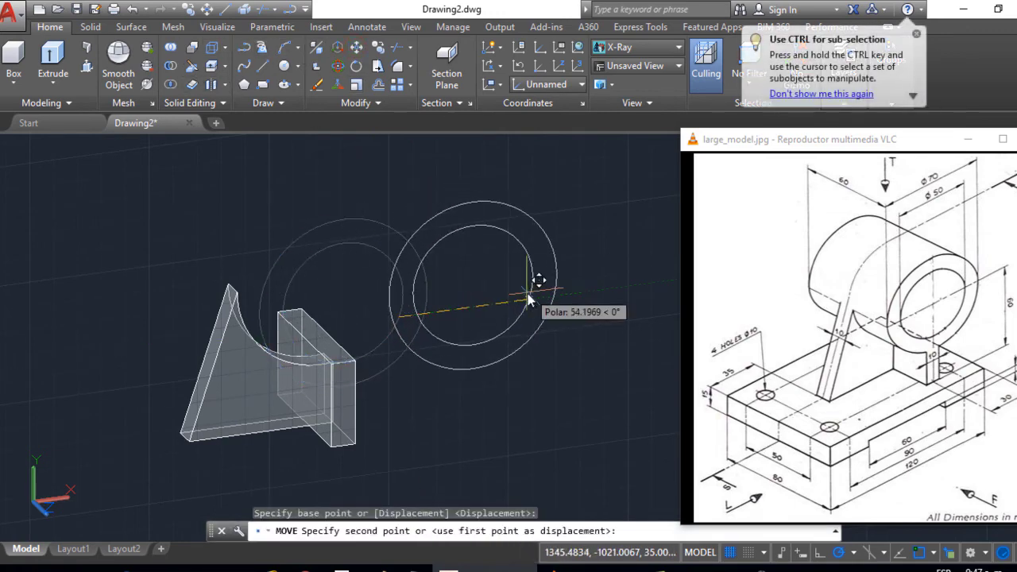
click(519, 302)
key(Escape)
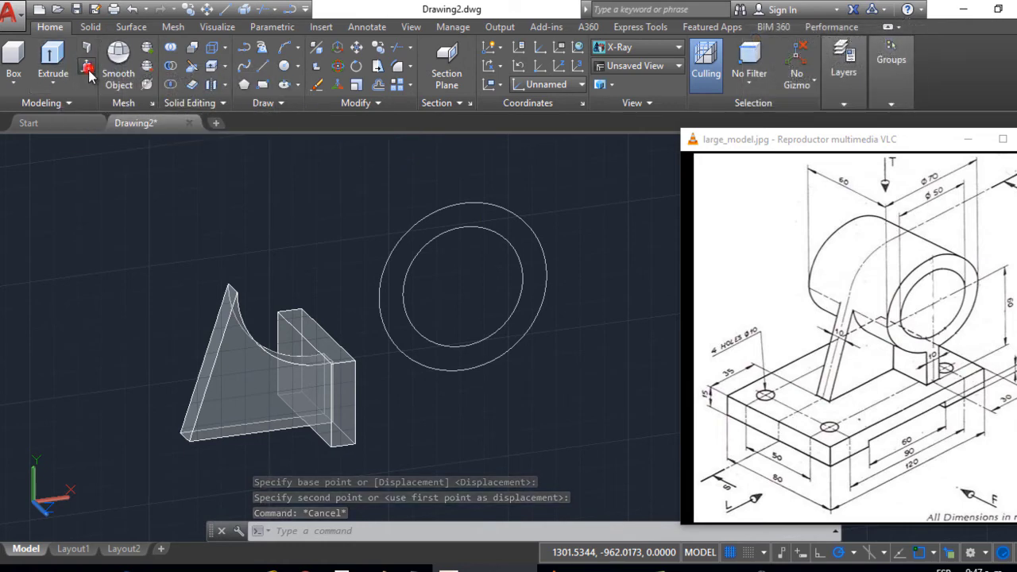
key(ctrl+shift+e)
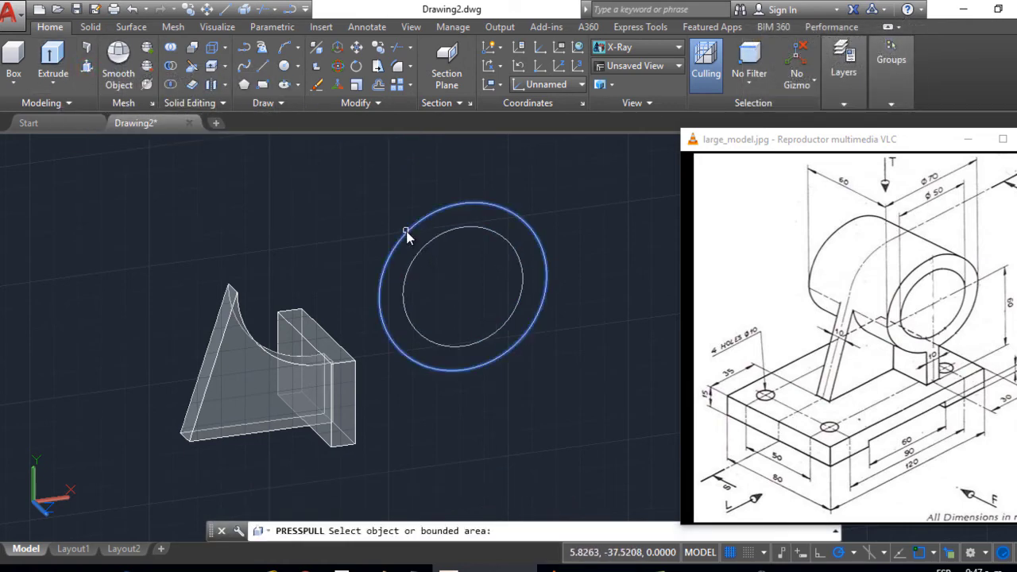
scroll(442, 264, down, 3)
scroll(442, 265, up, 3)
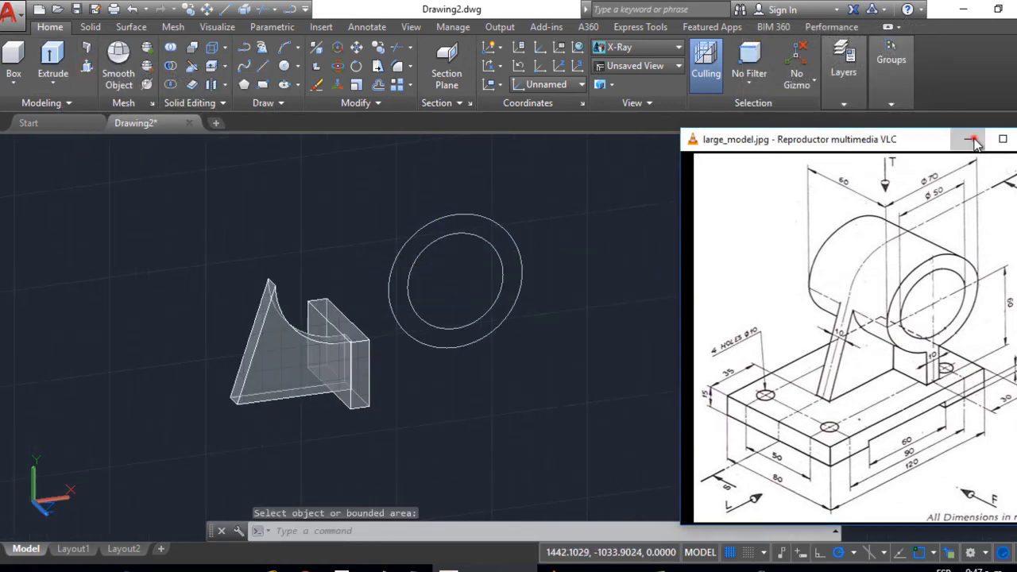
- Minimise the reference image and move both concentric circles by their centre to a free spot farther from the supports, with polar tracking off
click(974, 141)
shift+middle_drag(628, 275, 612, 209)
key(Escape)
click(548, 342)
click(452, 177)
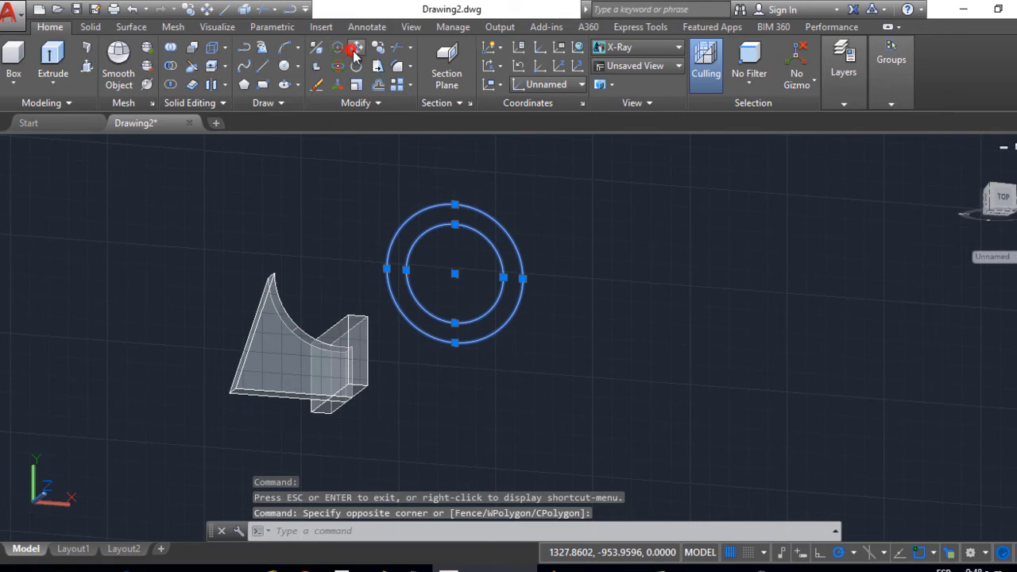
click(356, 48)
click(454, 273)
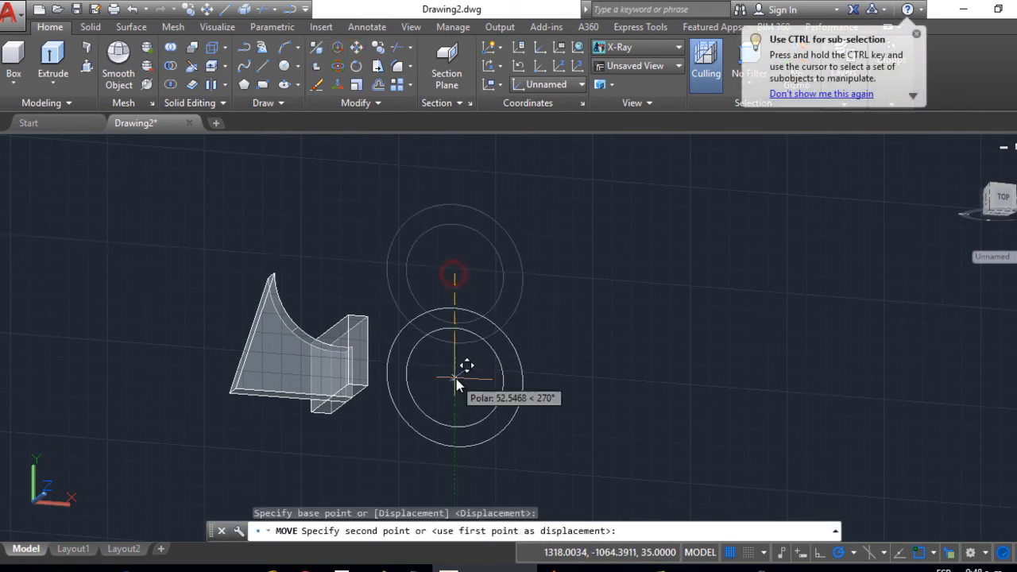
click(839, 552)
click(531, 359)
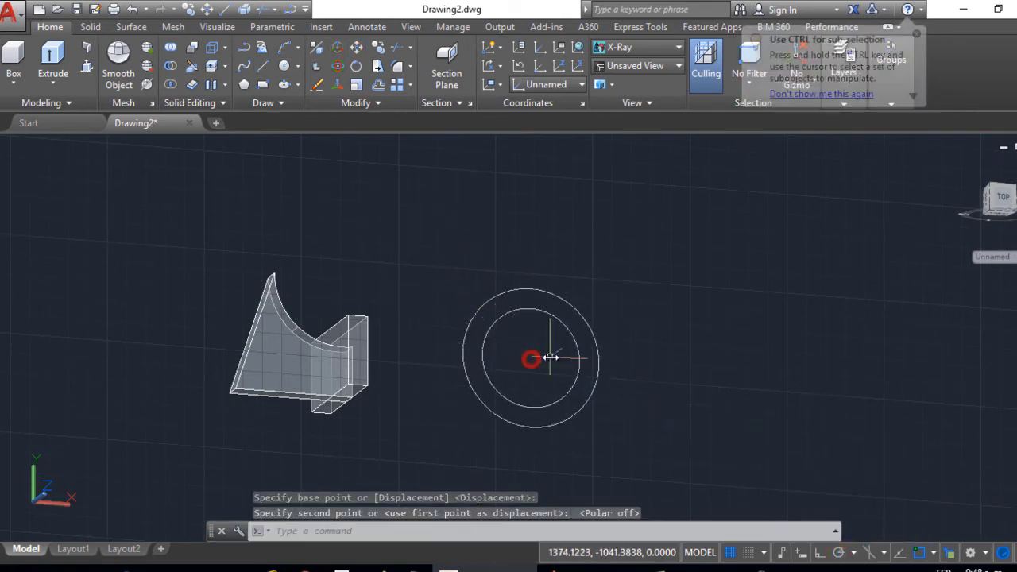
- Presspull the ring between the two concentric circles 60 mm into a hollow cylinder, checking the length against the reference image
mouse_move(652, 362)
shift+middle_down()
mouse_move(657, 228)
mouse_move(660, 366)
shift+middle_up()
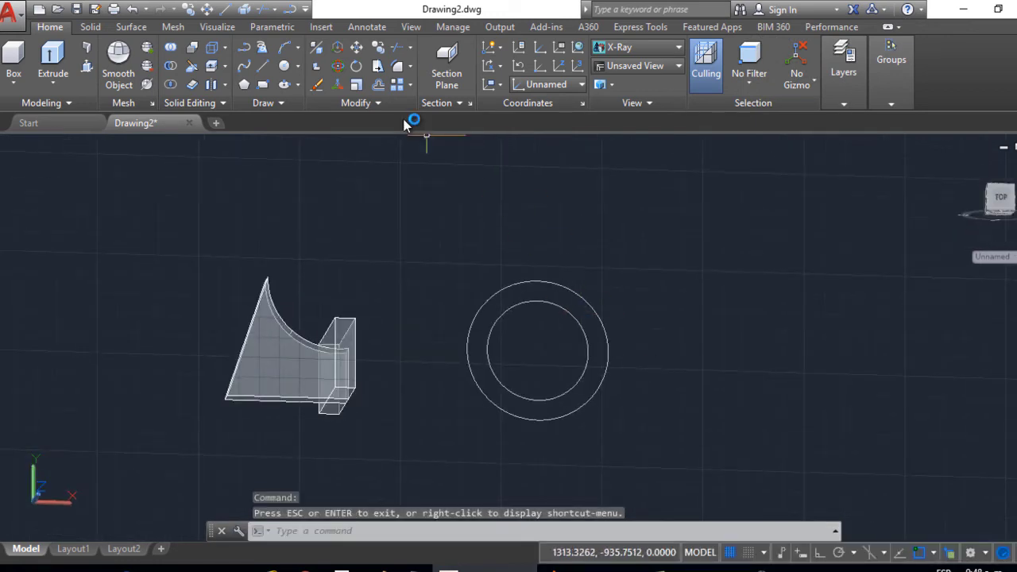
click(86, 66)
click(505, 305)
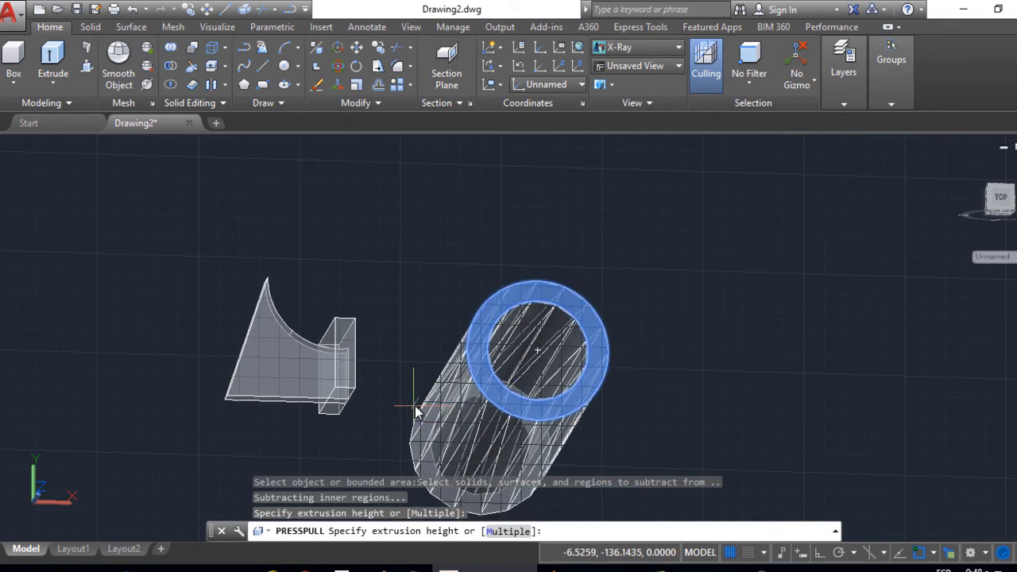
key(alt+Tab)
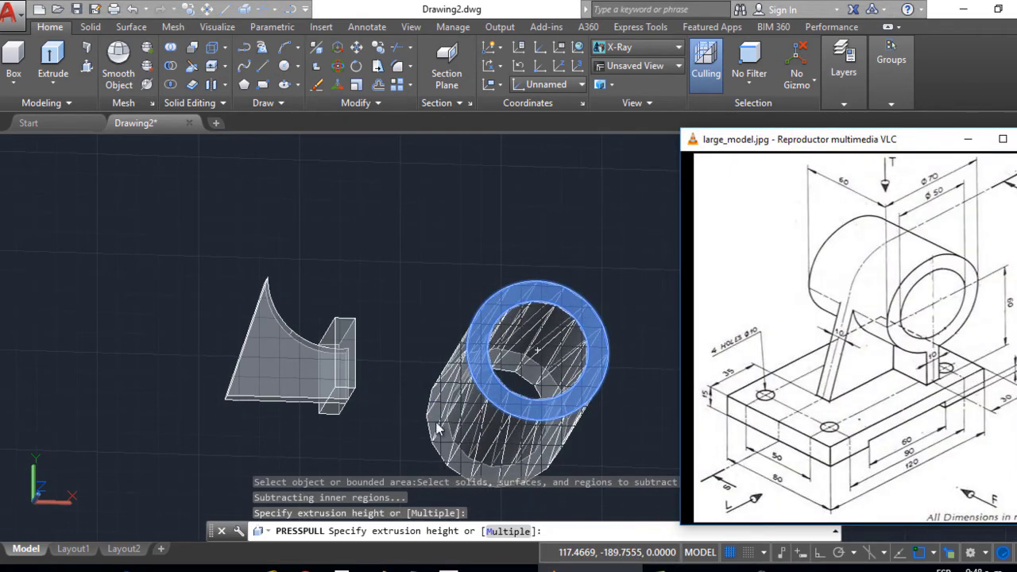
click(421, 401)
key(Return)
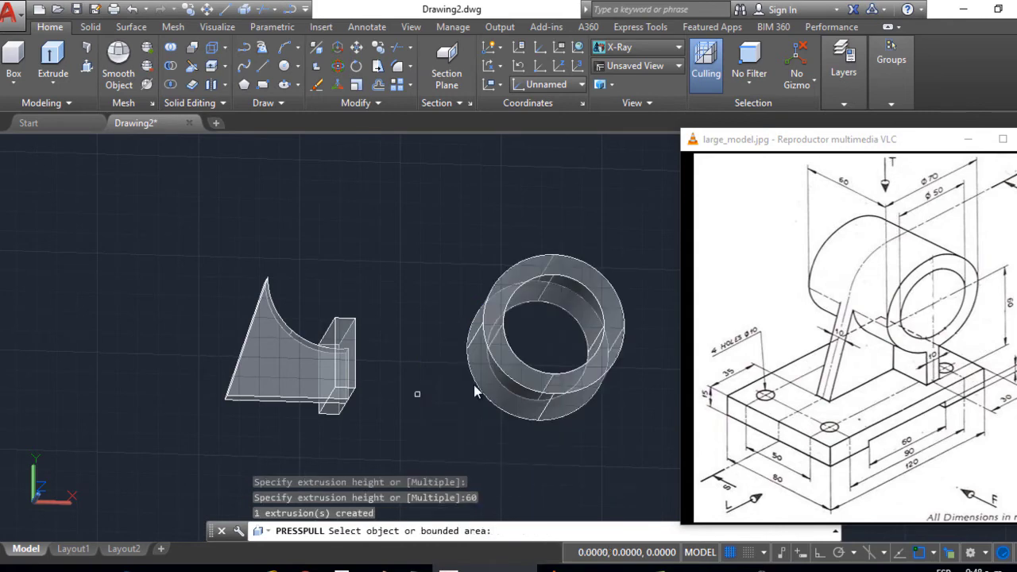
key(Return)
- Move the hollow cylinder so the lowest quadrant of its inner front circle sits on the midpoint of the block's front top edge
shift+middle_drag(484, 273, 538, 323)
click(534, 326)
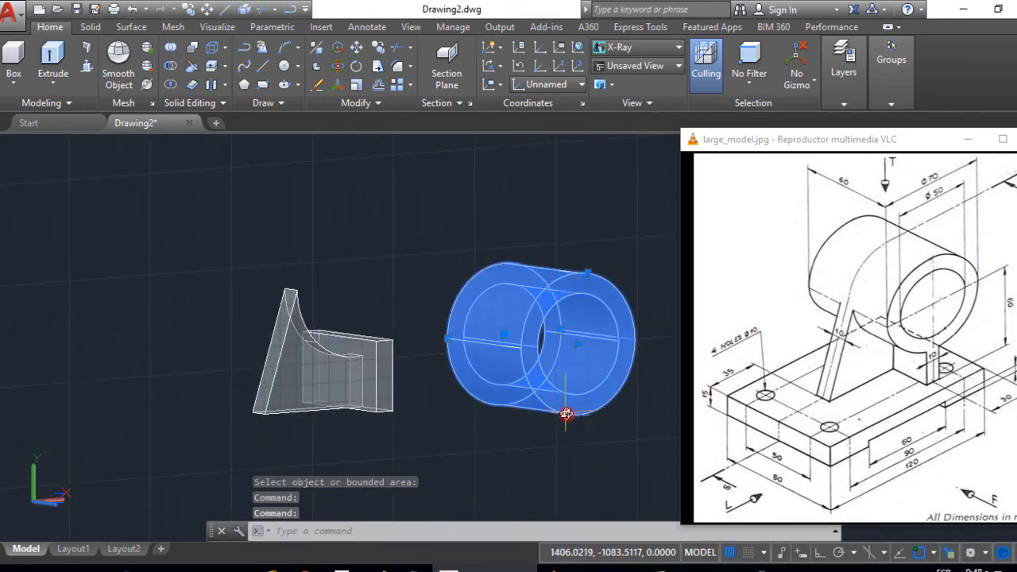
key(Escape)
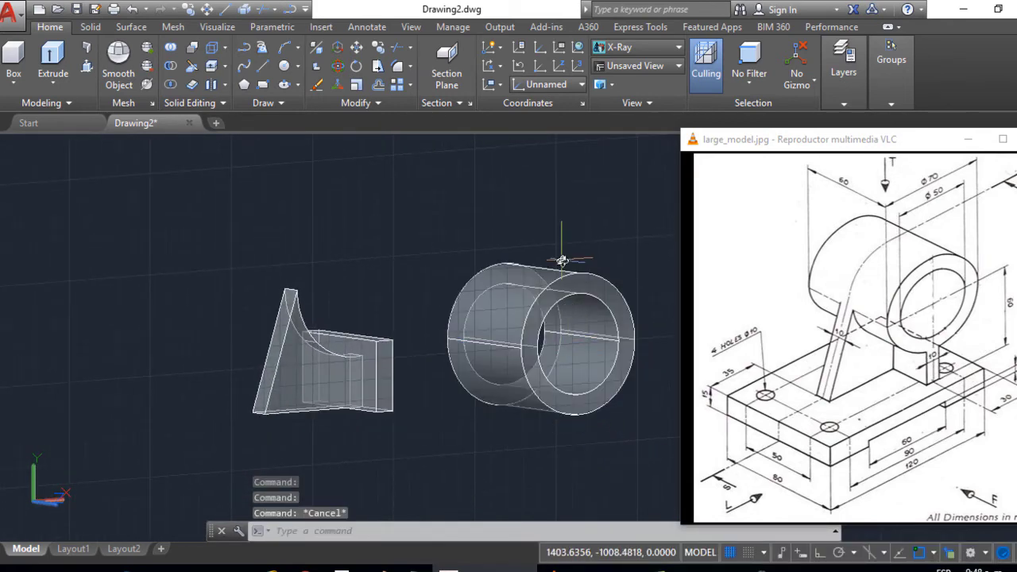
click(319, 49)
click(469, 304)
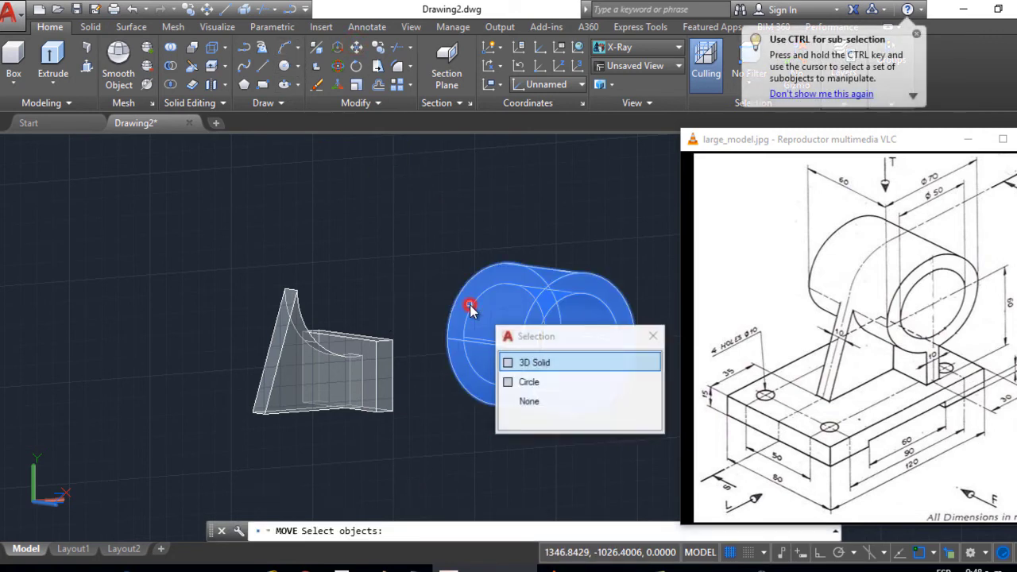
click(554, 363)
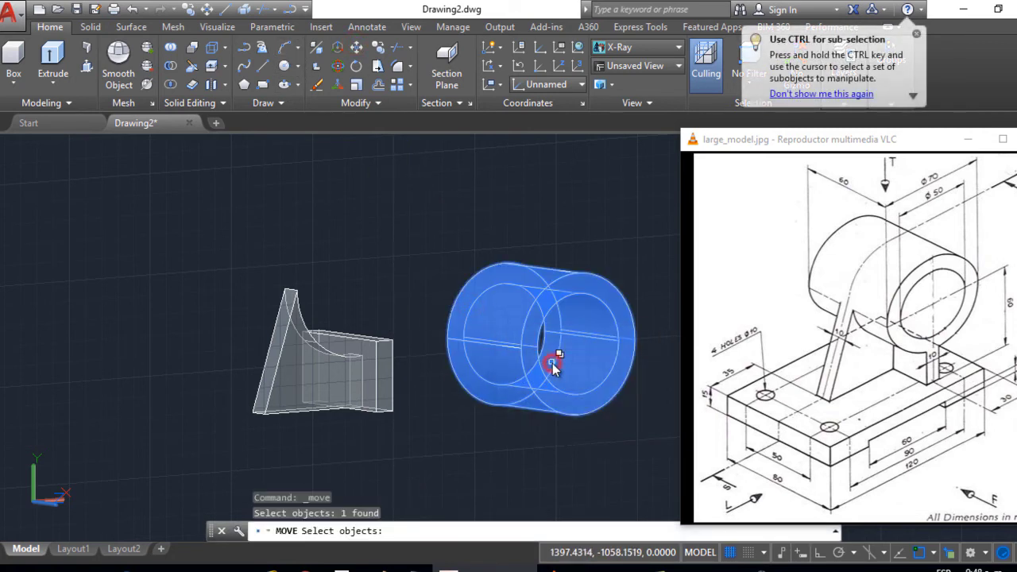
click(579, 397)
scroll(389, 358, up, 3)
scroll(387, 358, up, 5)
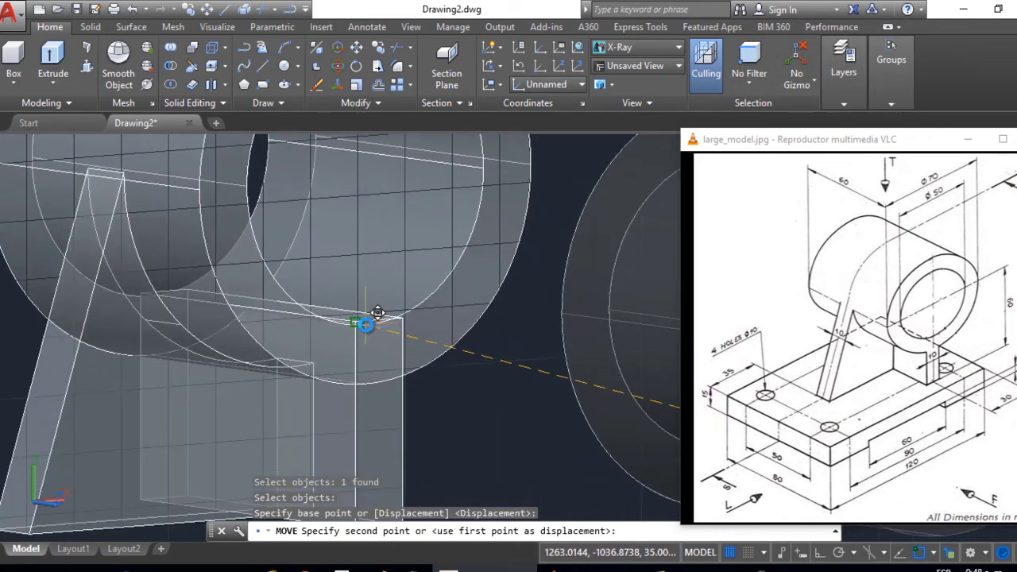
click(387, 313)
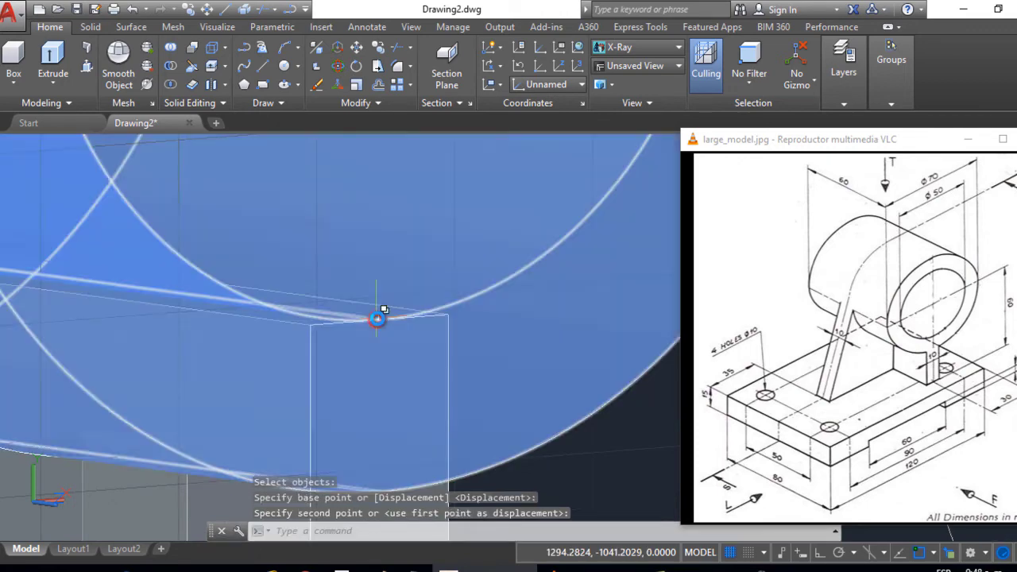
scroll(422, 345, down, 6)
key(Escape)
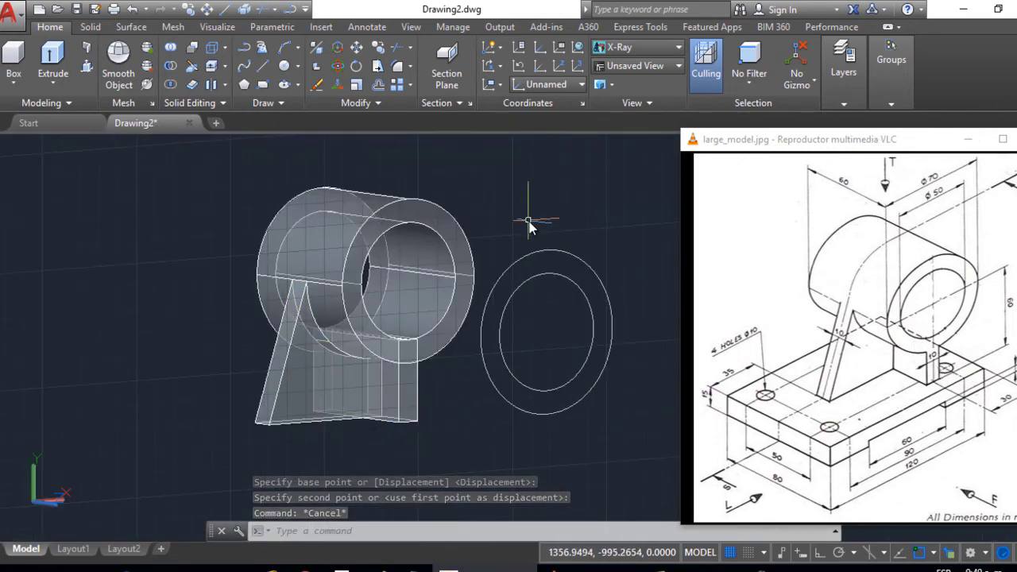
- Union the hollow cylinder, the triangular support and the block into one solid
shift+middle_drag(517, 225, 479, 240)
click(171, 51)
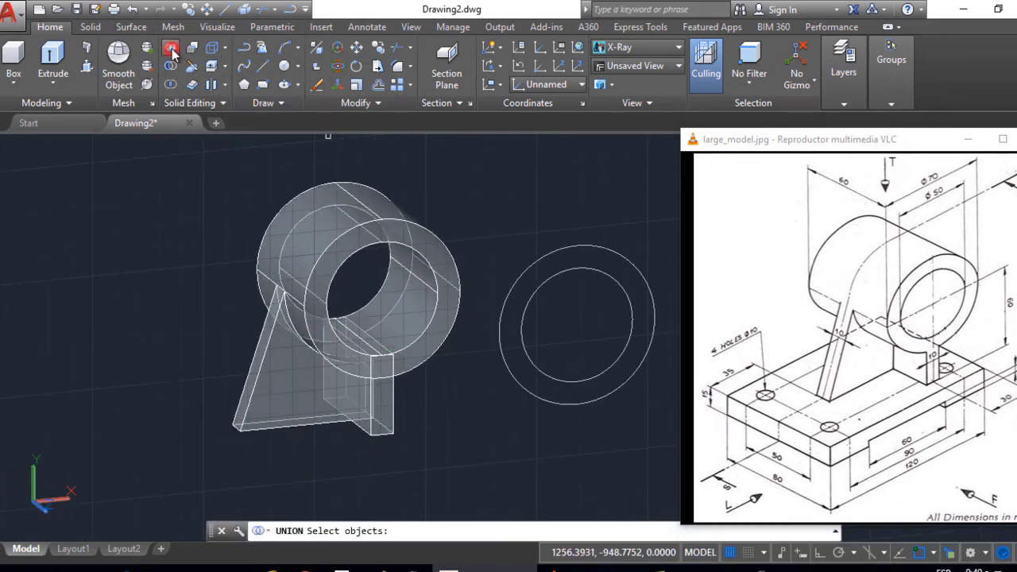
click(284, 217)
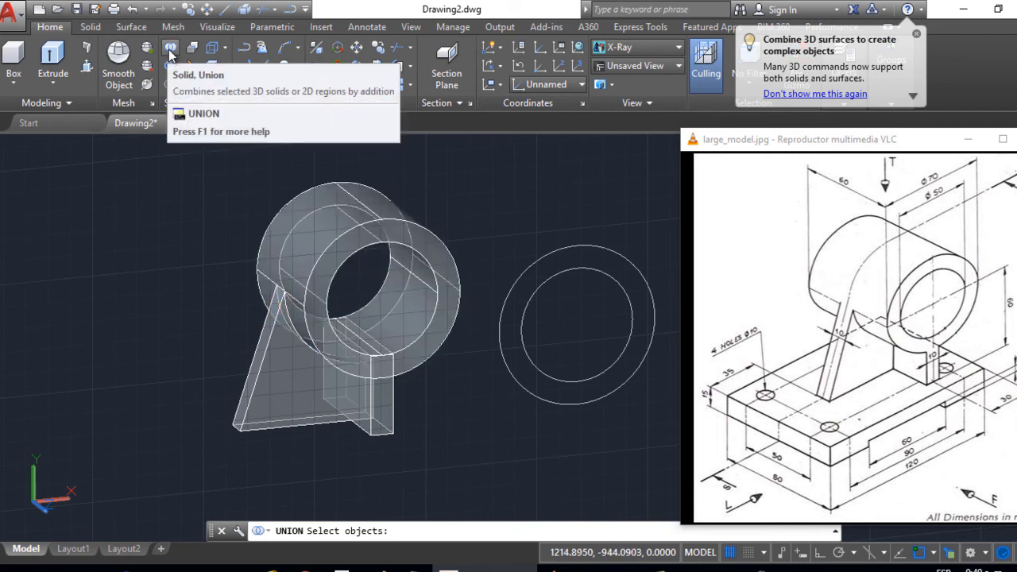
click(281, 230)
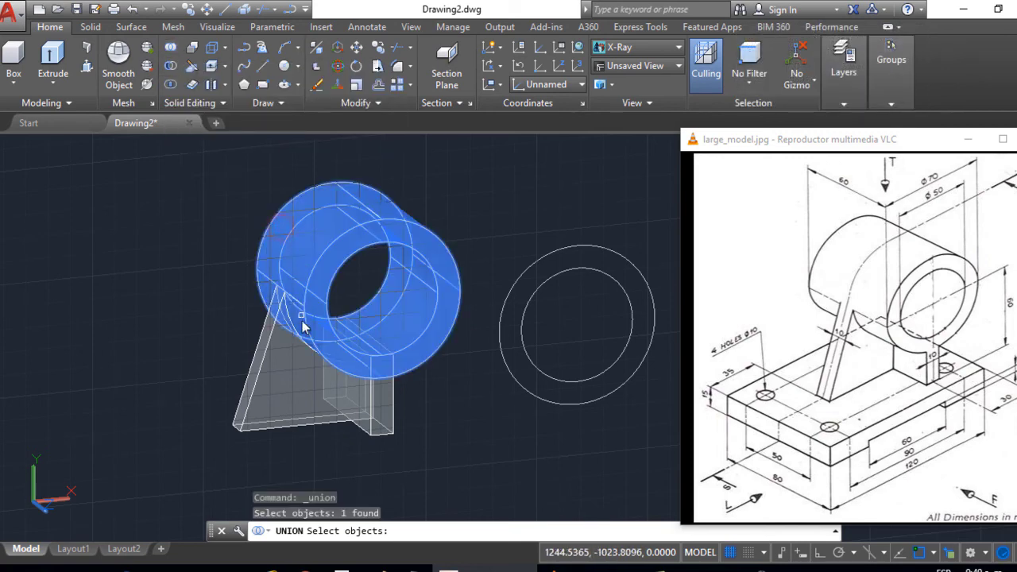
click(390, 410)
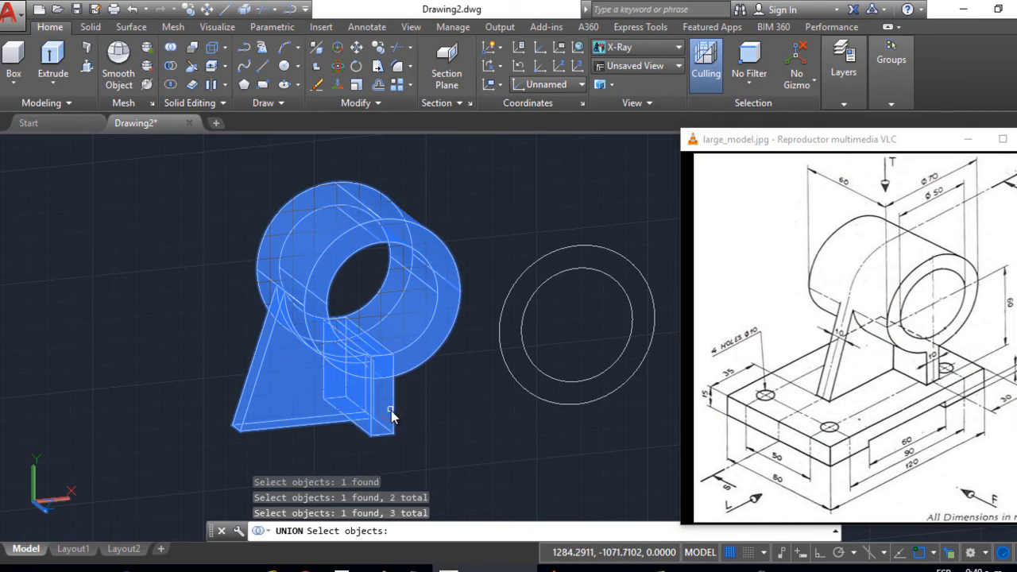
key(Escape)
- Move the joined solid away from the leftover circles, to the far side of the loose angled lines
click(375, 370)
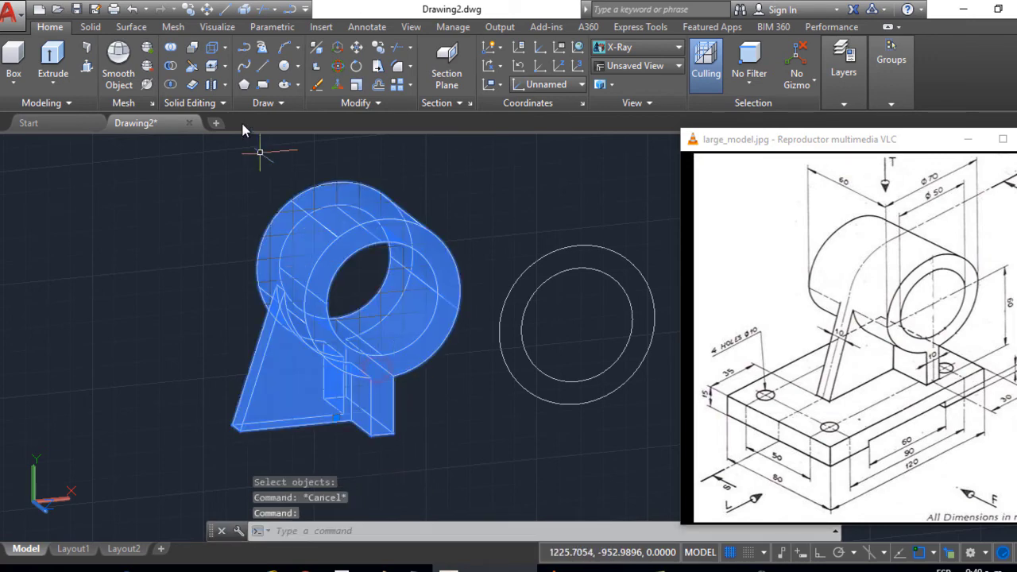
click(355, 49)
click(371, 254)
scroll(368, 254, down, 3)
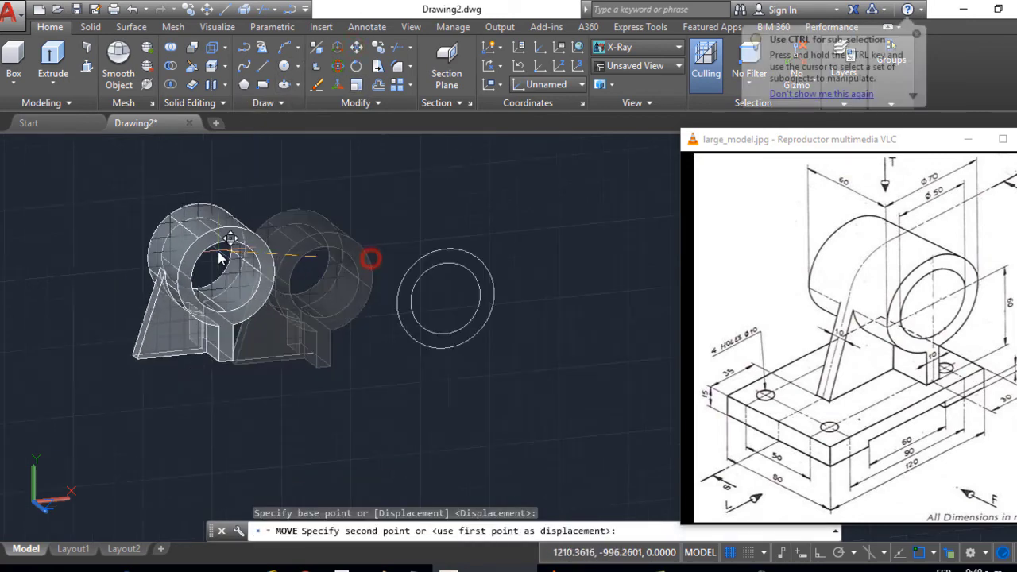
middle_drag(368, 254, 500, 227)
key(Escape)
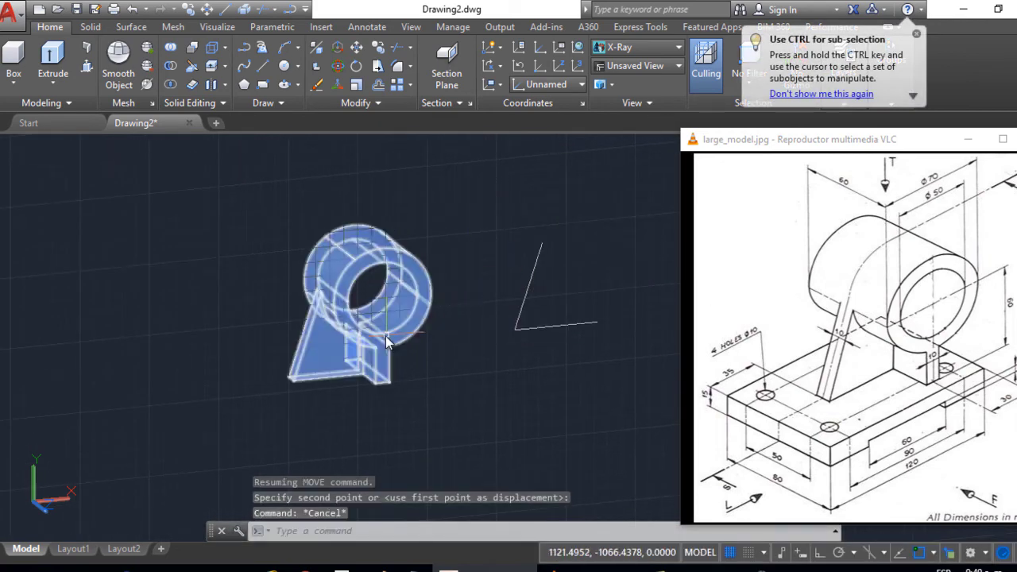
- Change the visual style of the model to Realistic
scroll(522, 223, up, 3)
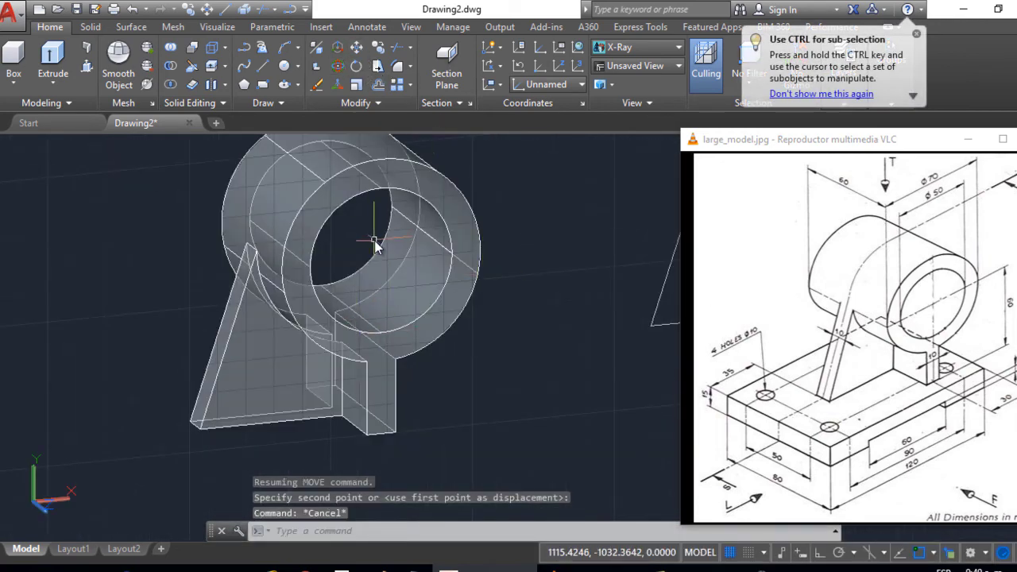
mouse_move(375, 248)
shift+middle_down()
mouse_move(297, 234)
mouse_move(275, 277)
mouse_move(338, 245)
mouse_move(373, 252)
shift+middle_up()
key(Escape)
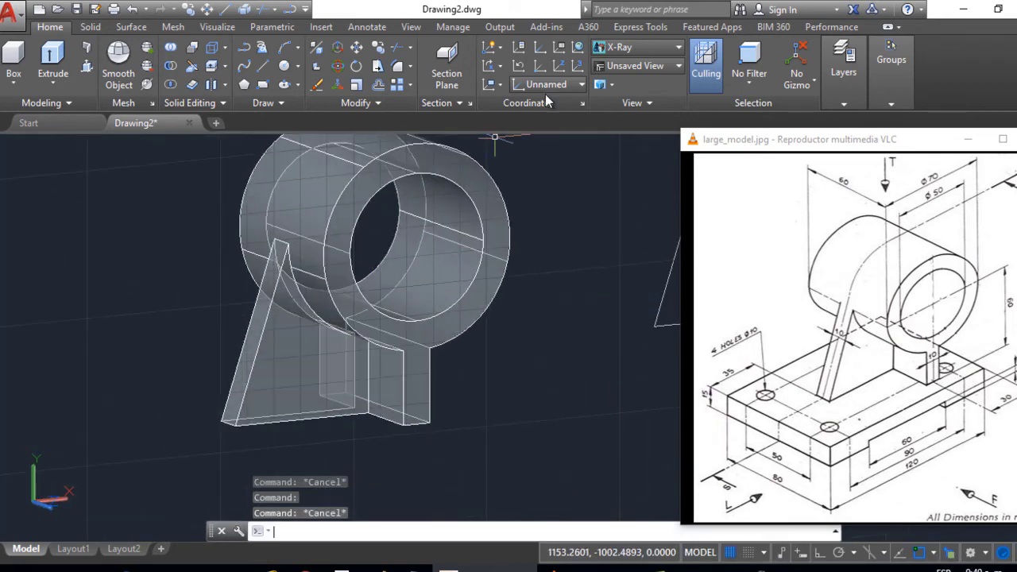
click(640, 49)
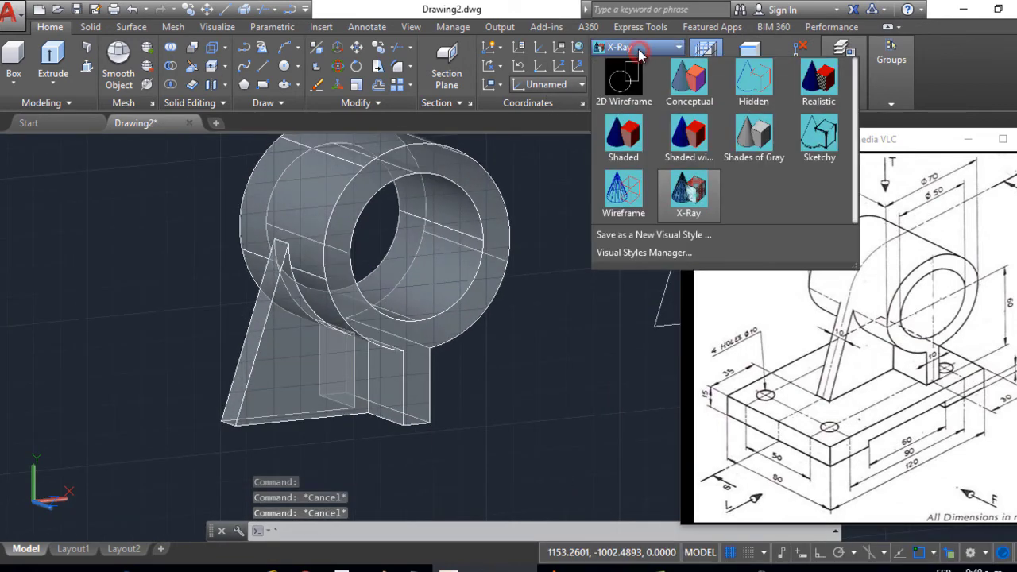
click(811, 91)
- Draw a diagonal line between opposite corners of the block's underside
shift+middle_drag(483, 340, 454, 296)
key(Escape)
click(264, 68)
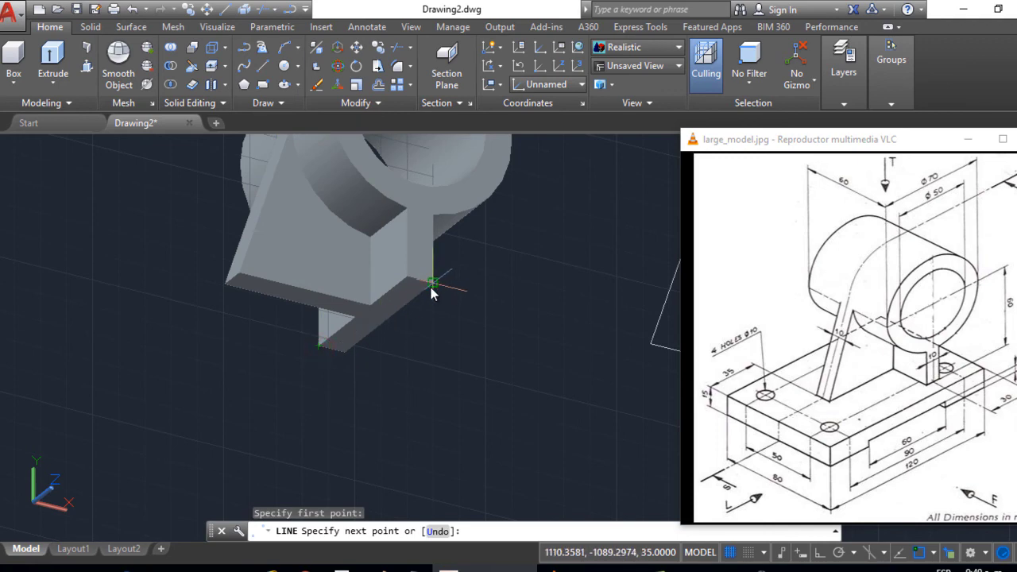
key(Escape)
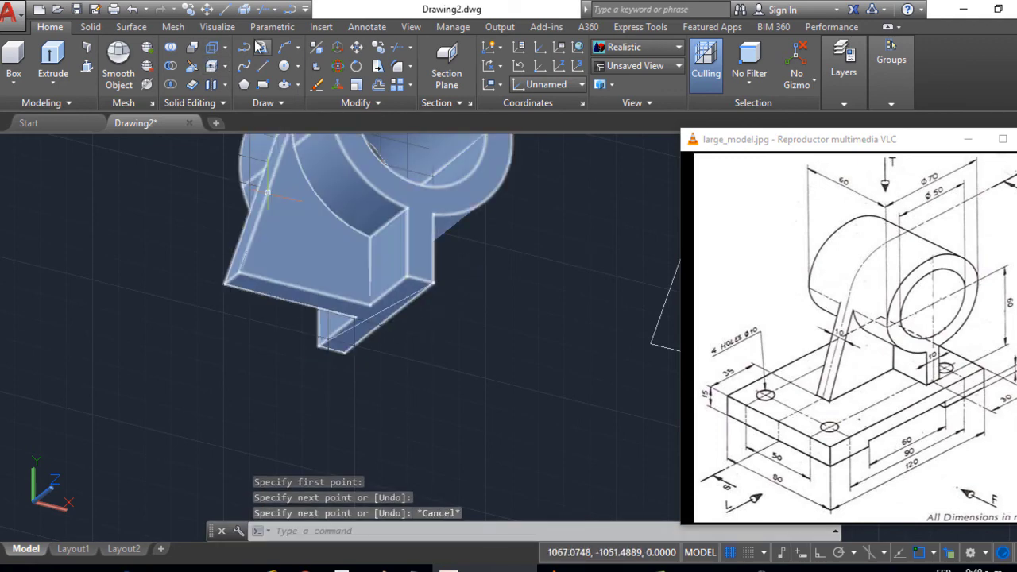
- Move the joined solid from the midpoint of its underside diagonal to the intersection of the guide lines on the base plate's upper face
click(359, 50)
click(289, 286)
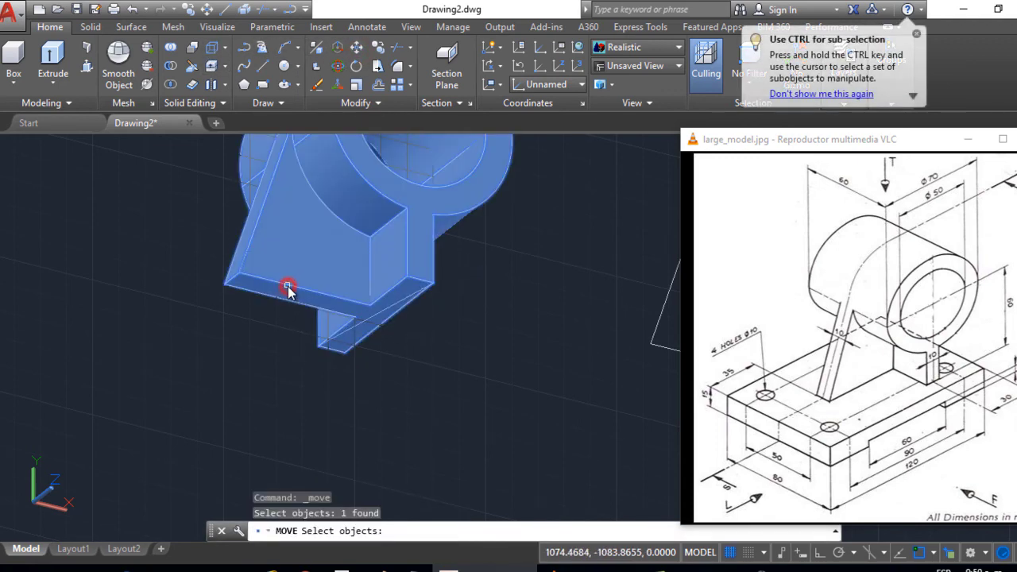
click(376, 318)
scroll(370, 310, down, 5)
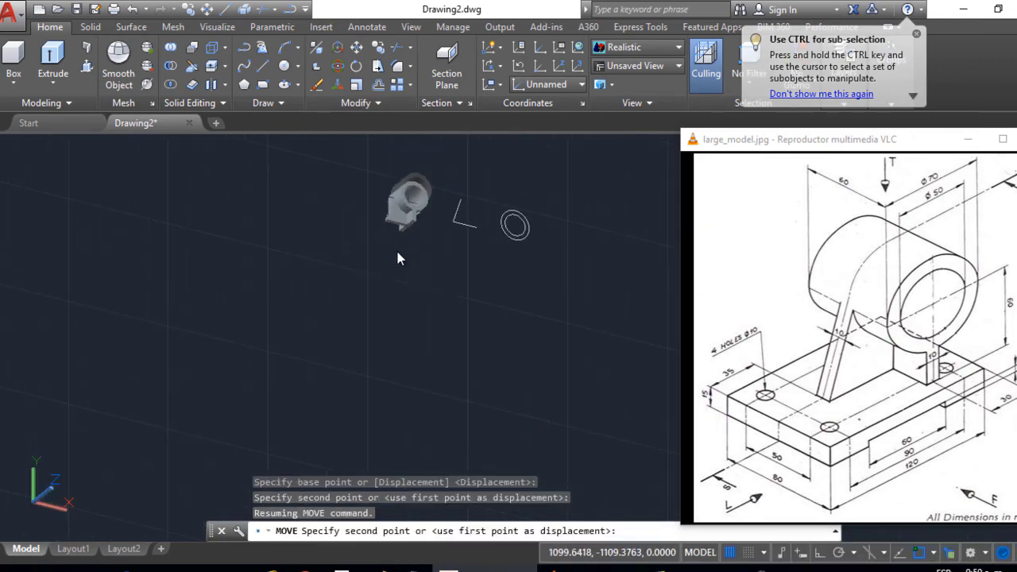
scroll(397, 256, down, 3)
scroll(409, 282, up, 10)
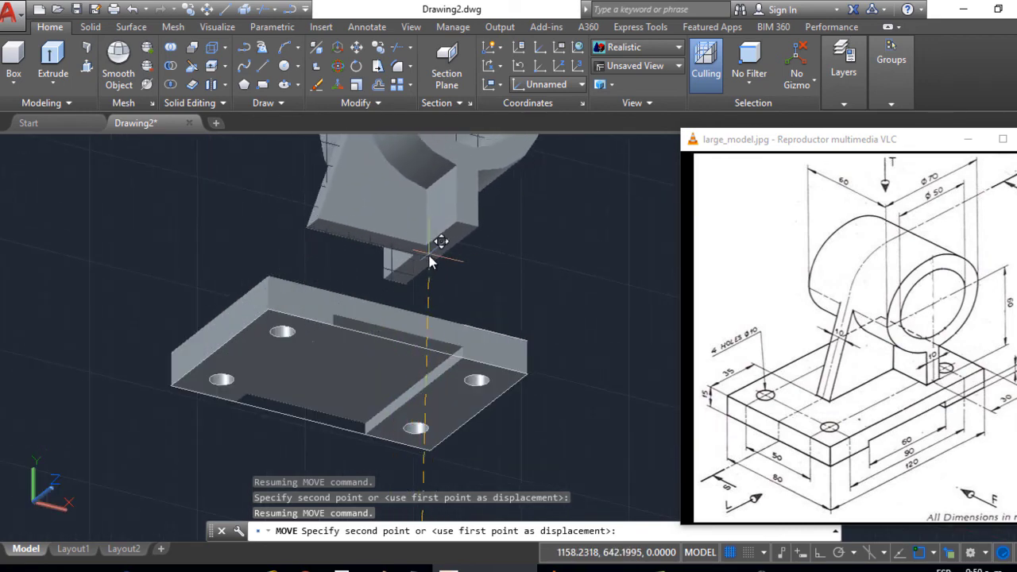
shift+middle_drag(420, 272, 416, 352)
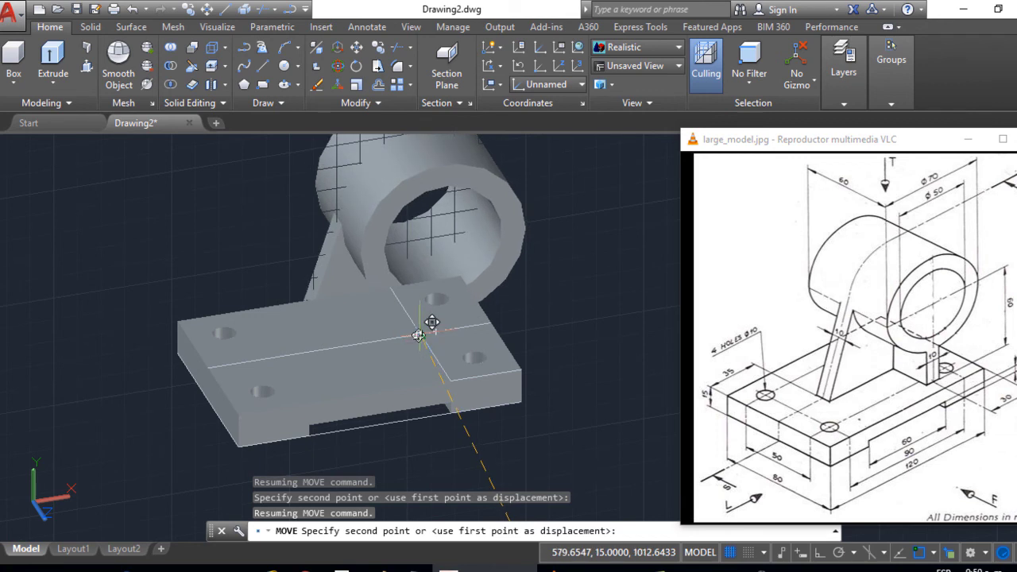
scroll(422, 332, up, 6)
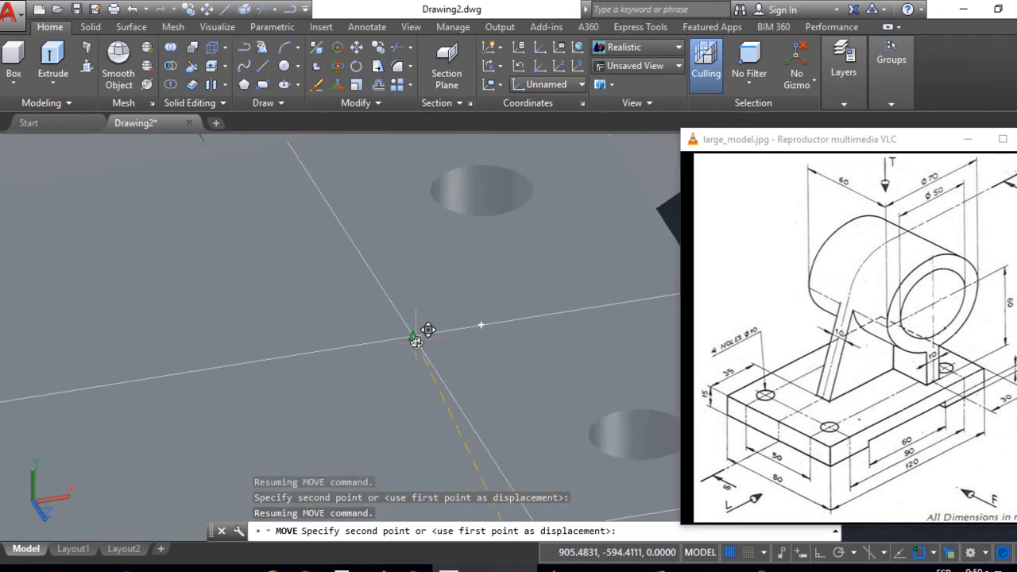
key(F8)
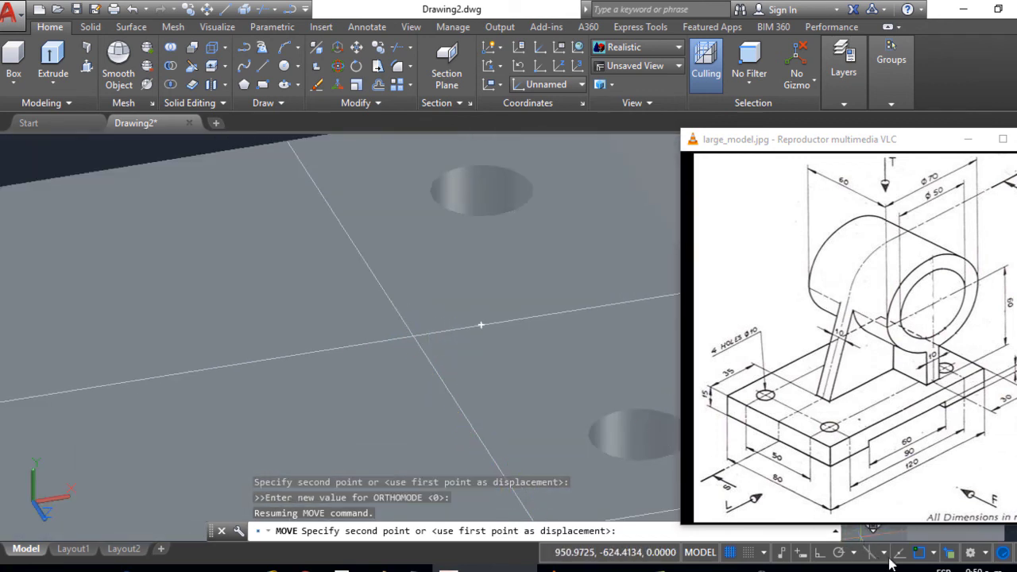
shift+right_click(446, 356)
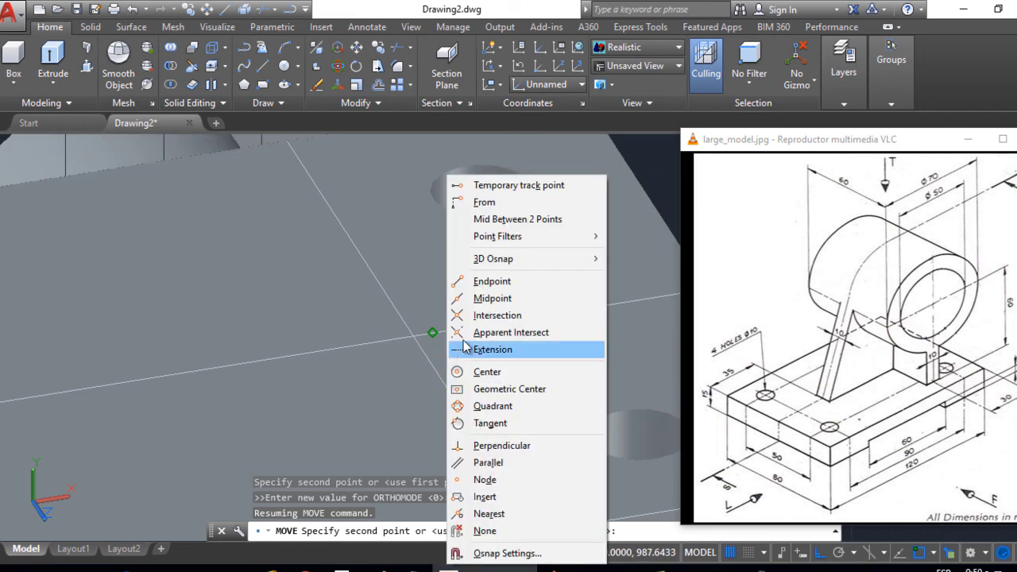
click(516, 315)
scroll(443, 355, up, 2)
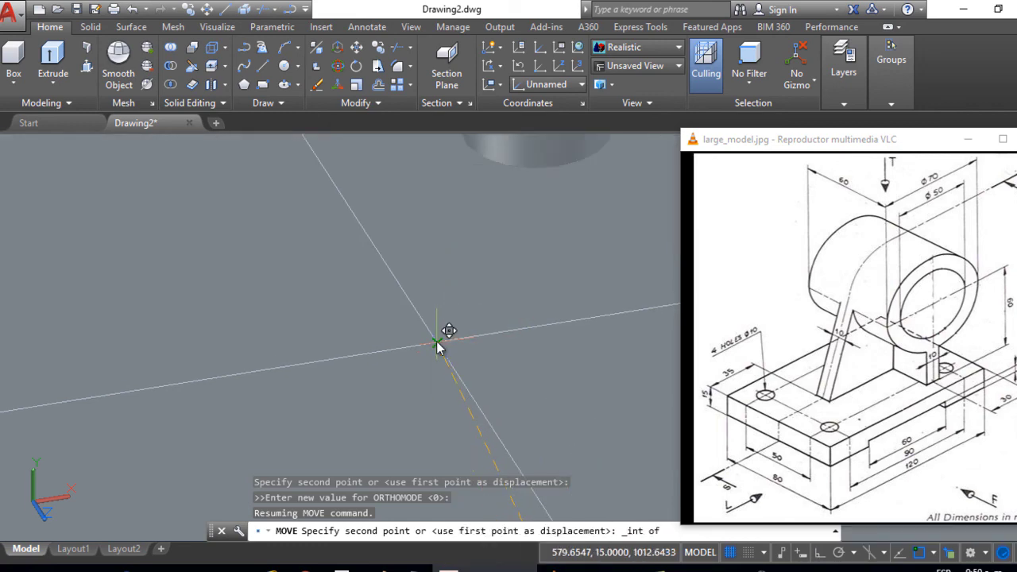
scroll(438, 345, down, 5)
key(Escape)
- Delete the leftover construction lines on the base plate's upper face and along its lower edges
scroll(511, 299, up, 3)
scroll(548, 269, down, 5)
scroll(481, 298, up, 4)
click(354, 309)
click(426, 384)
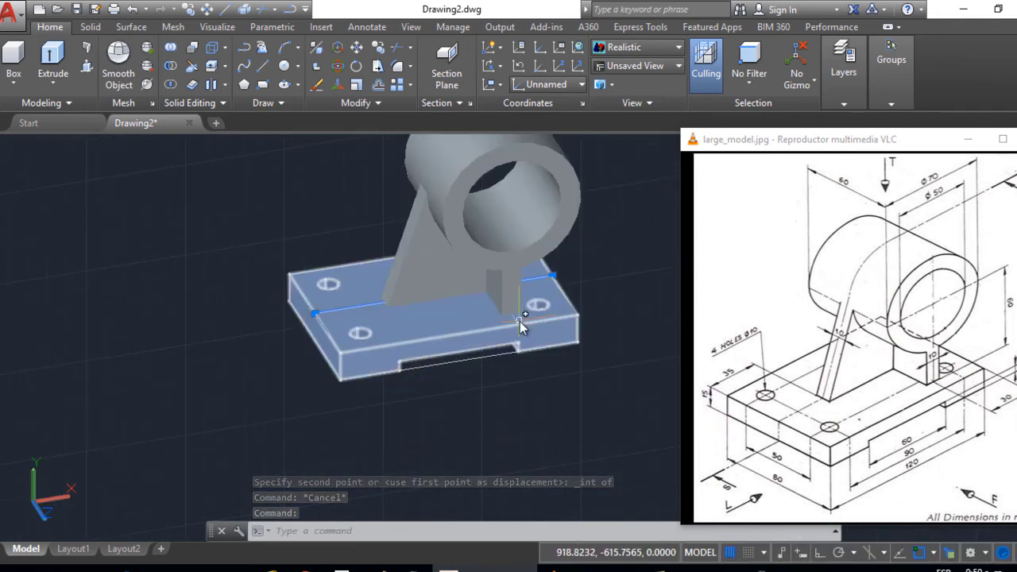
click(518, 324)
click(556, 374)
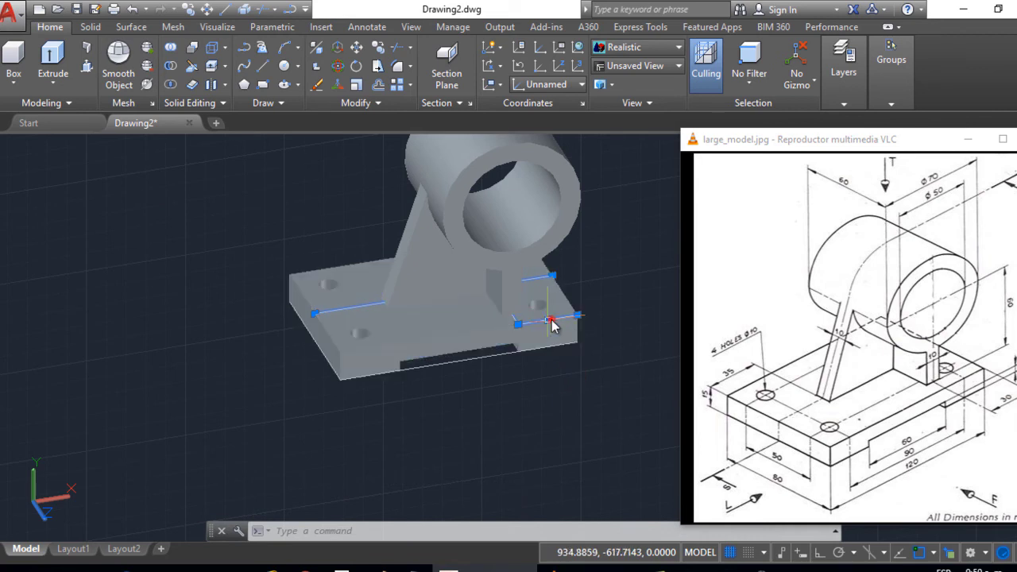
click(552, 324)
click(607, 376)
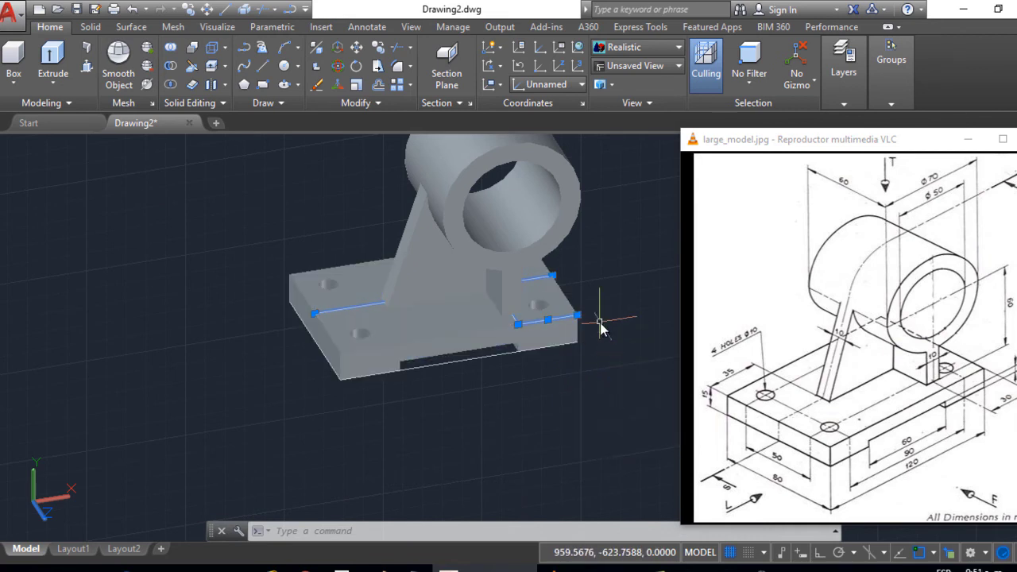
click(478, 362)
key(Delete)
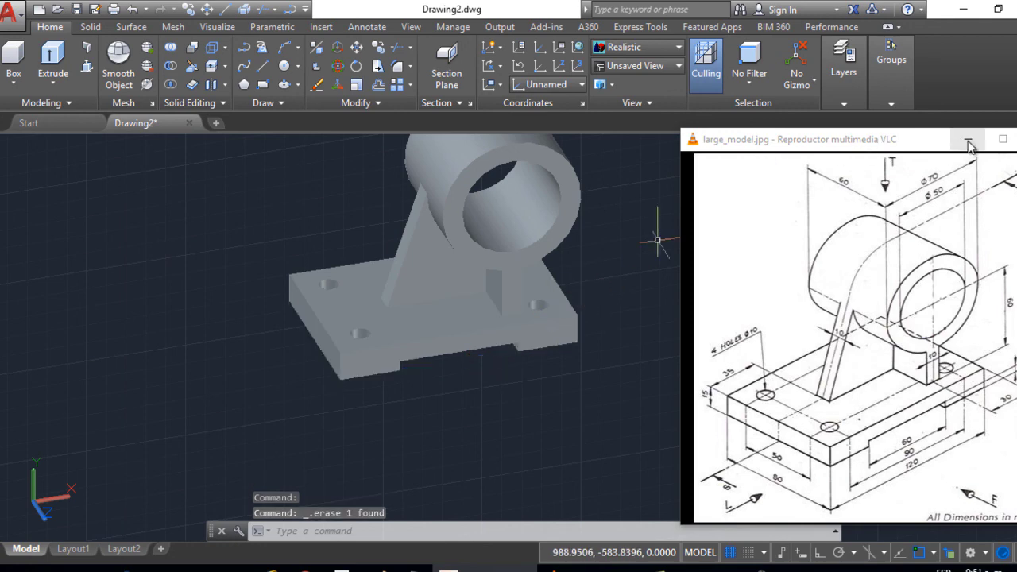
- Minimize the reference image and orbit the assembled bracket to examine its underside and cylinder
click(968, 141)
shift+middle_drag(678, 310, 594, 357)
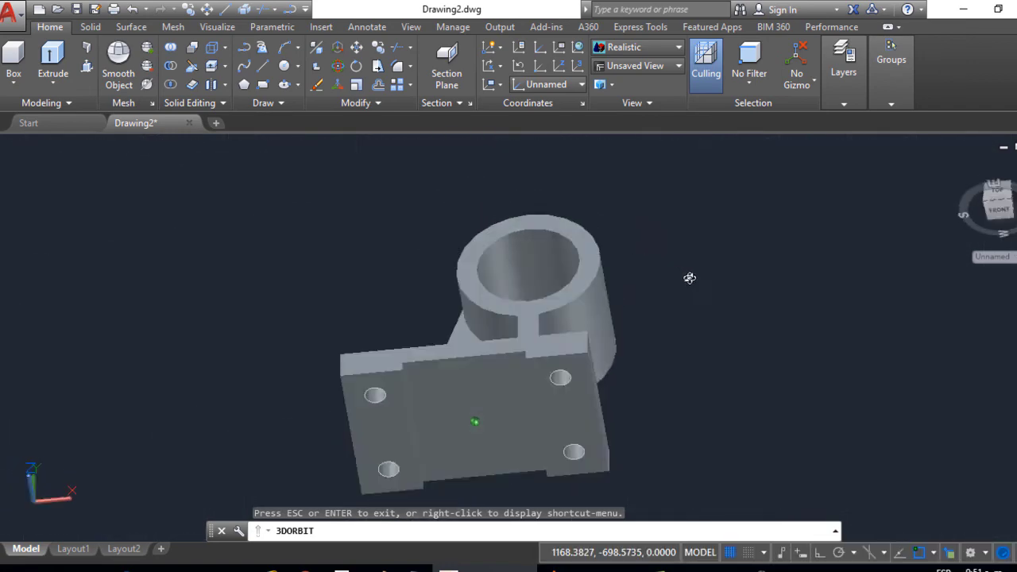